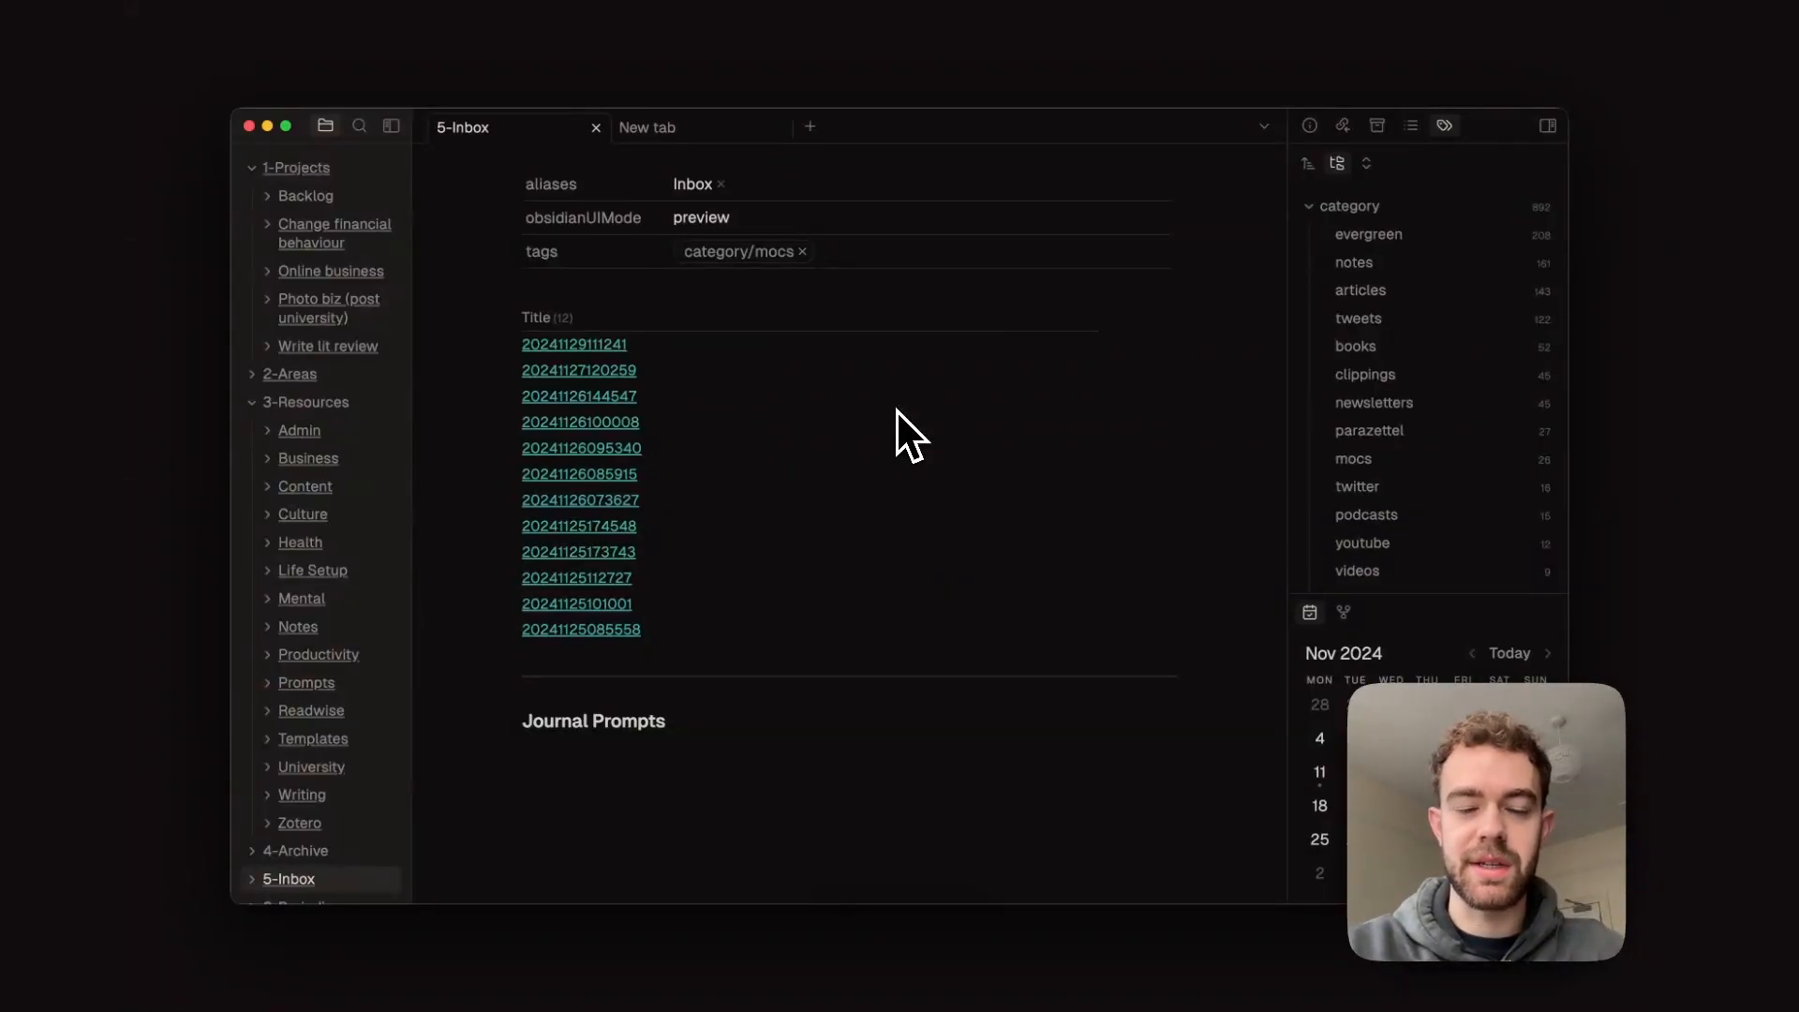
# Open the Folder notes plugin's page from the installed community plugins and read its description and documentation section
pyautogui.press('super+comma')
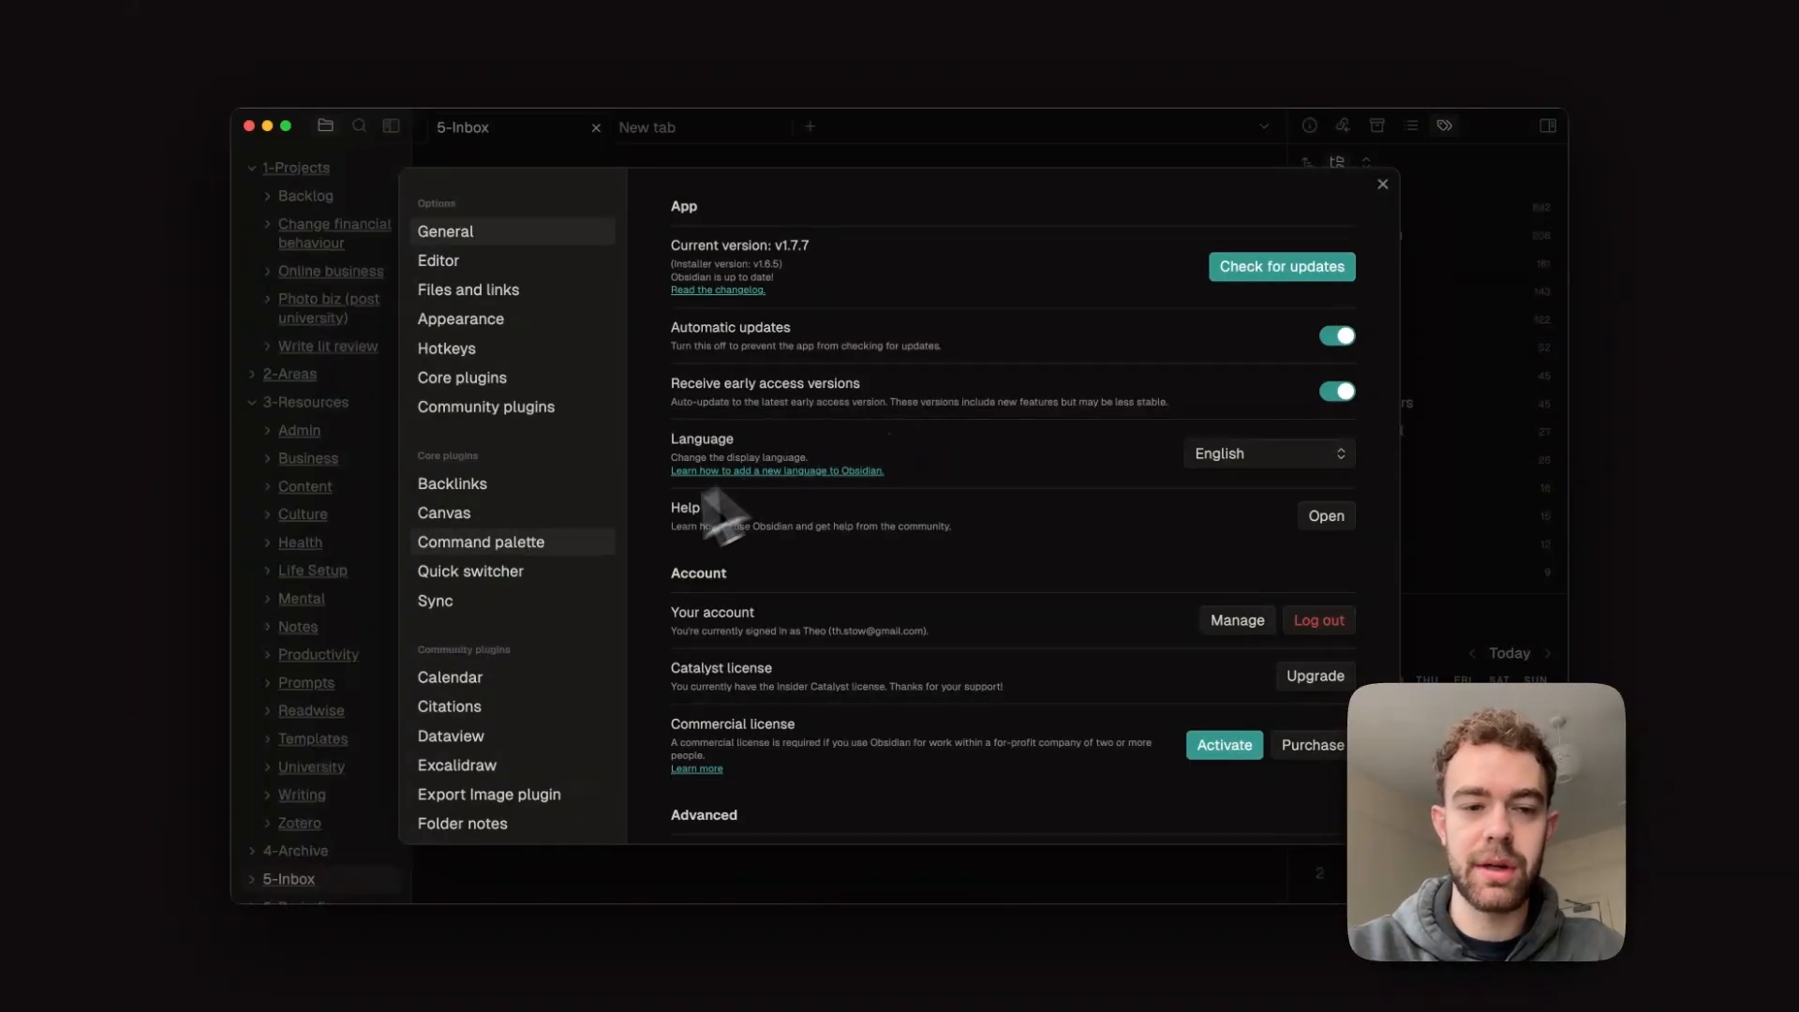
pyautogui.click(512, 415)
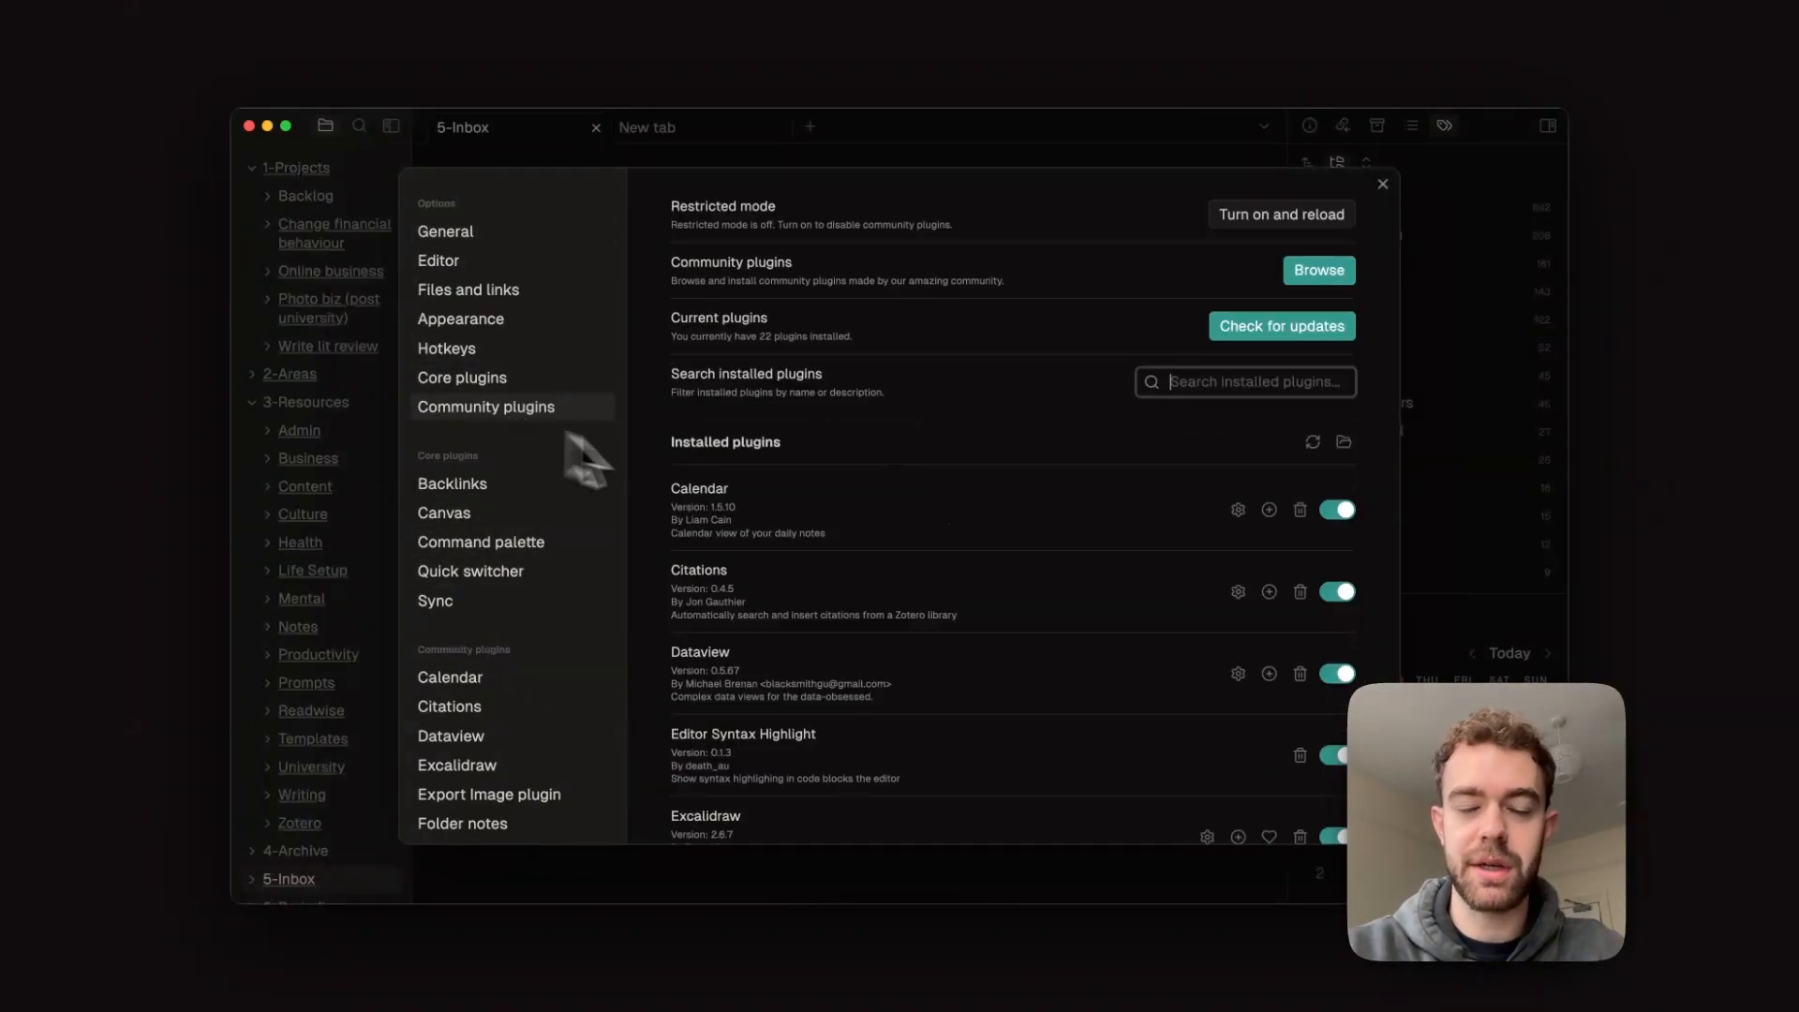
pyautogui.scroll(-6, 823, 562)
pyautogui.scroll(-3, 821, 555)
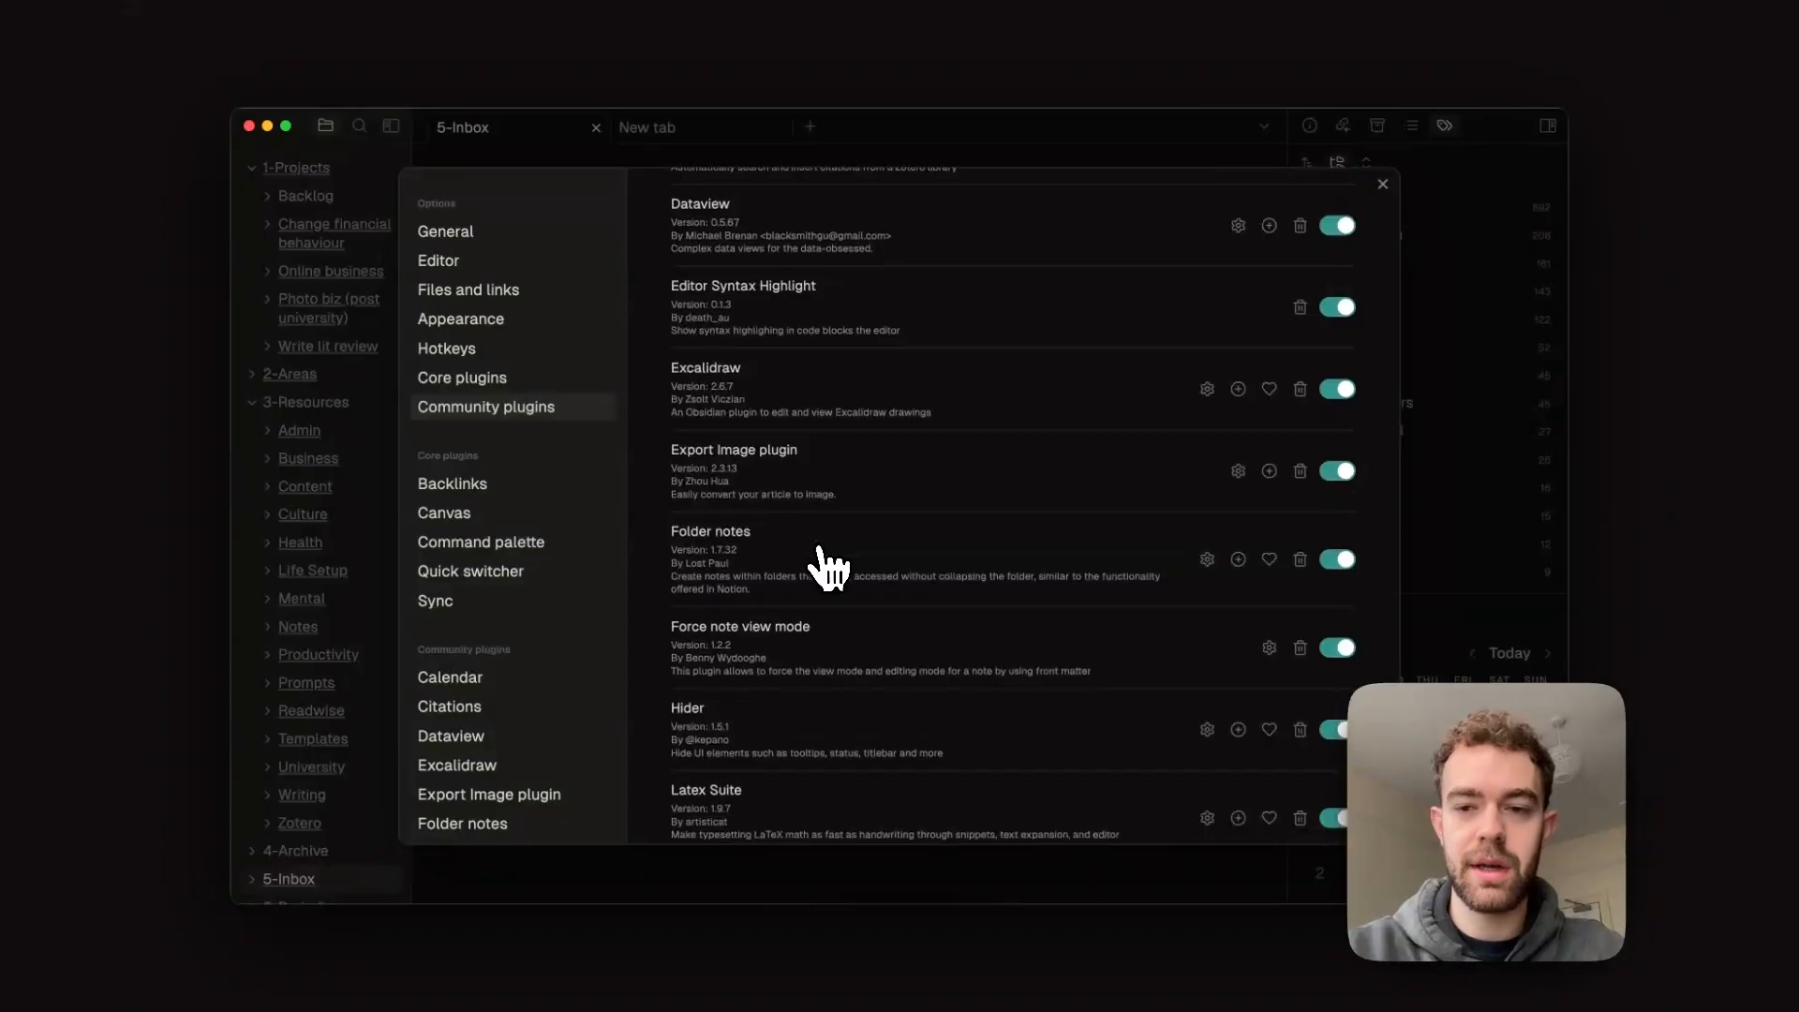
pyautogui.click(713, 506)
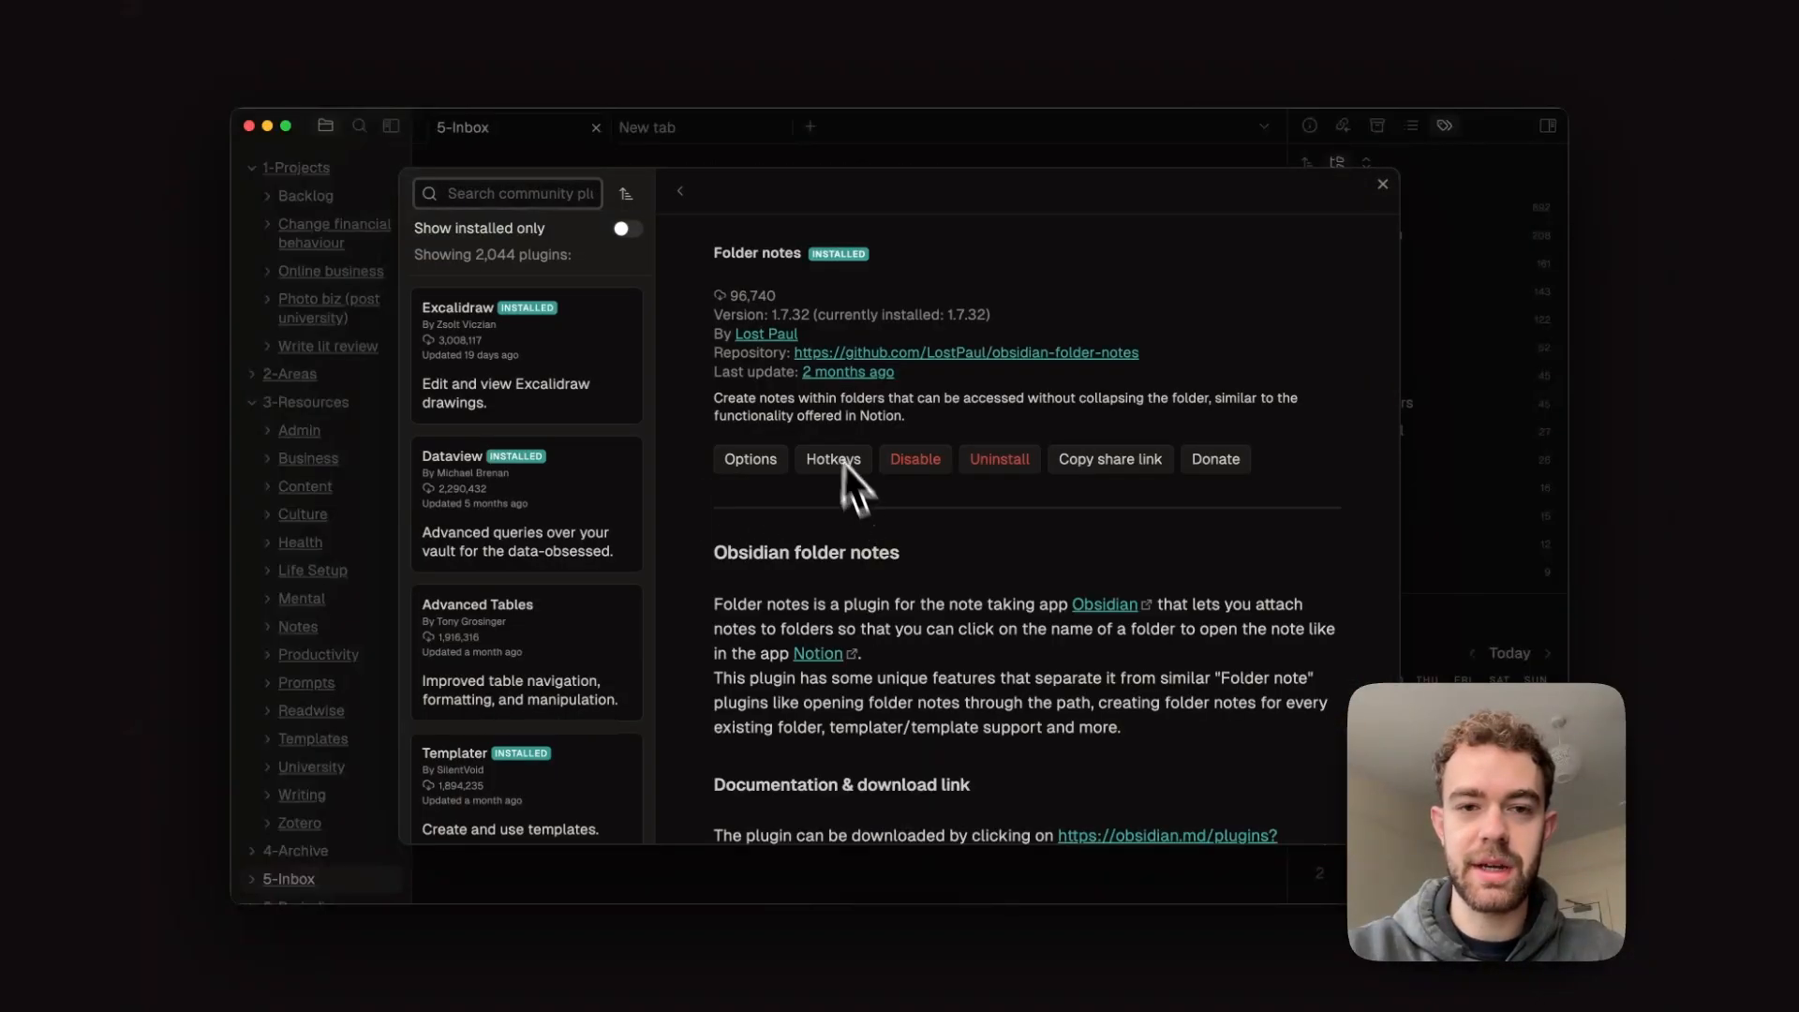
pyautogui.scroll(-2, 930, 656)
pyautogui.scroll(-2, 930, 657)
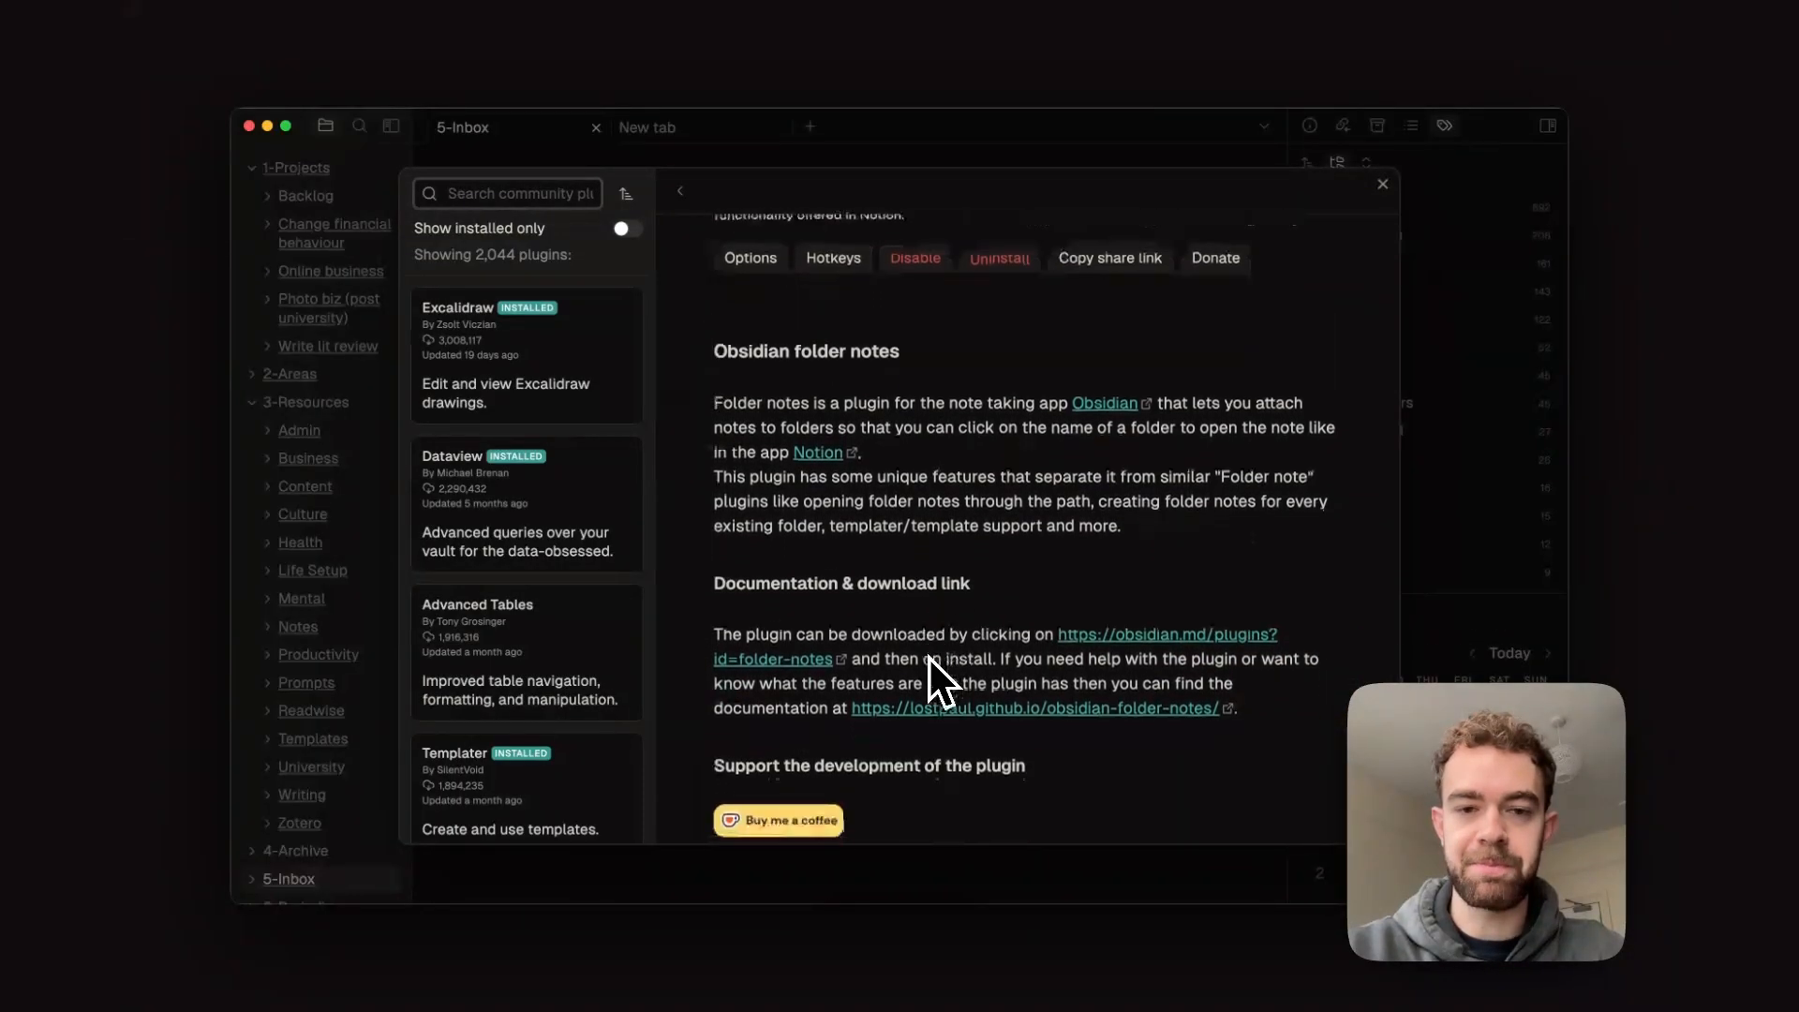
pyautogui.scroll(-1, 947, 482)
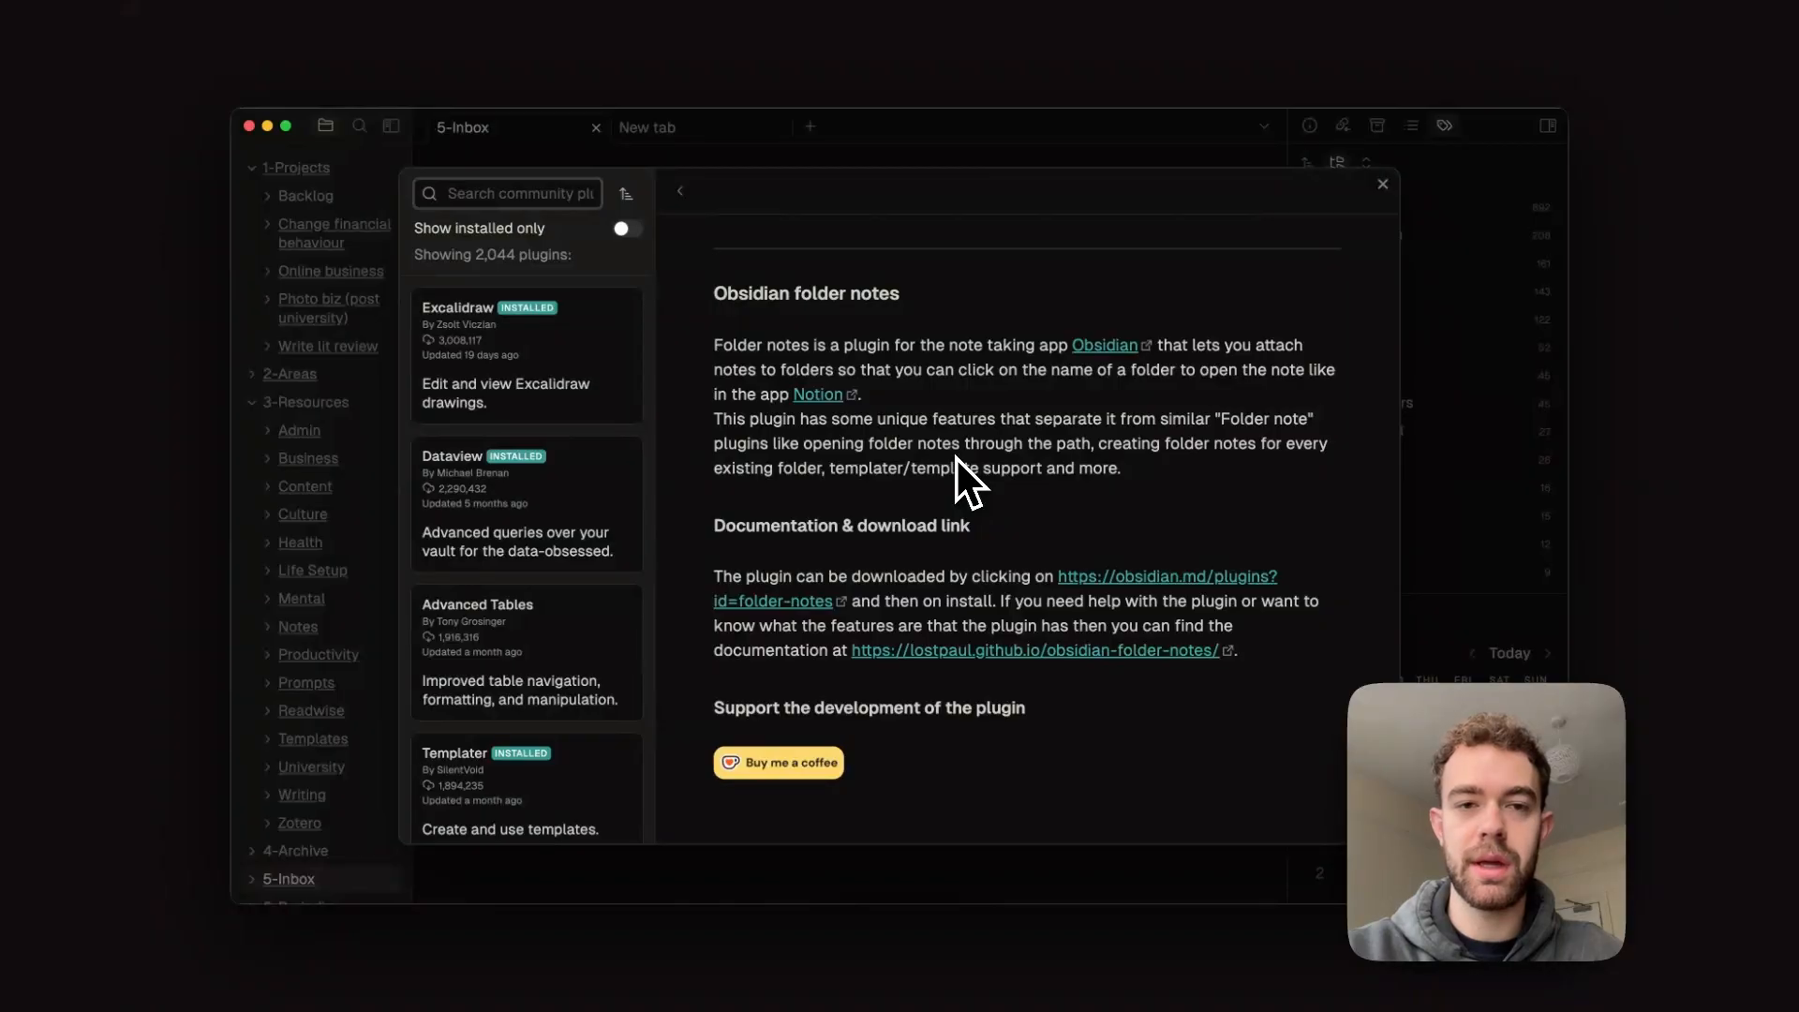
# View the general options of the Folder notes plugin and close the settings
pyautogui.scroll(3, 958, 459)
pyautogui.click(750, 461)
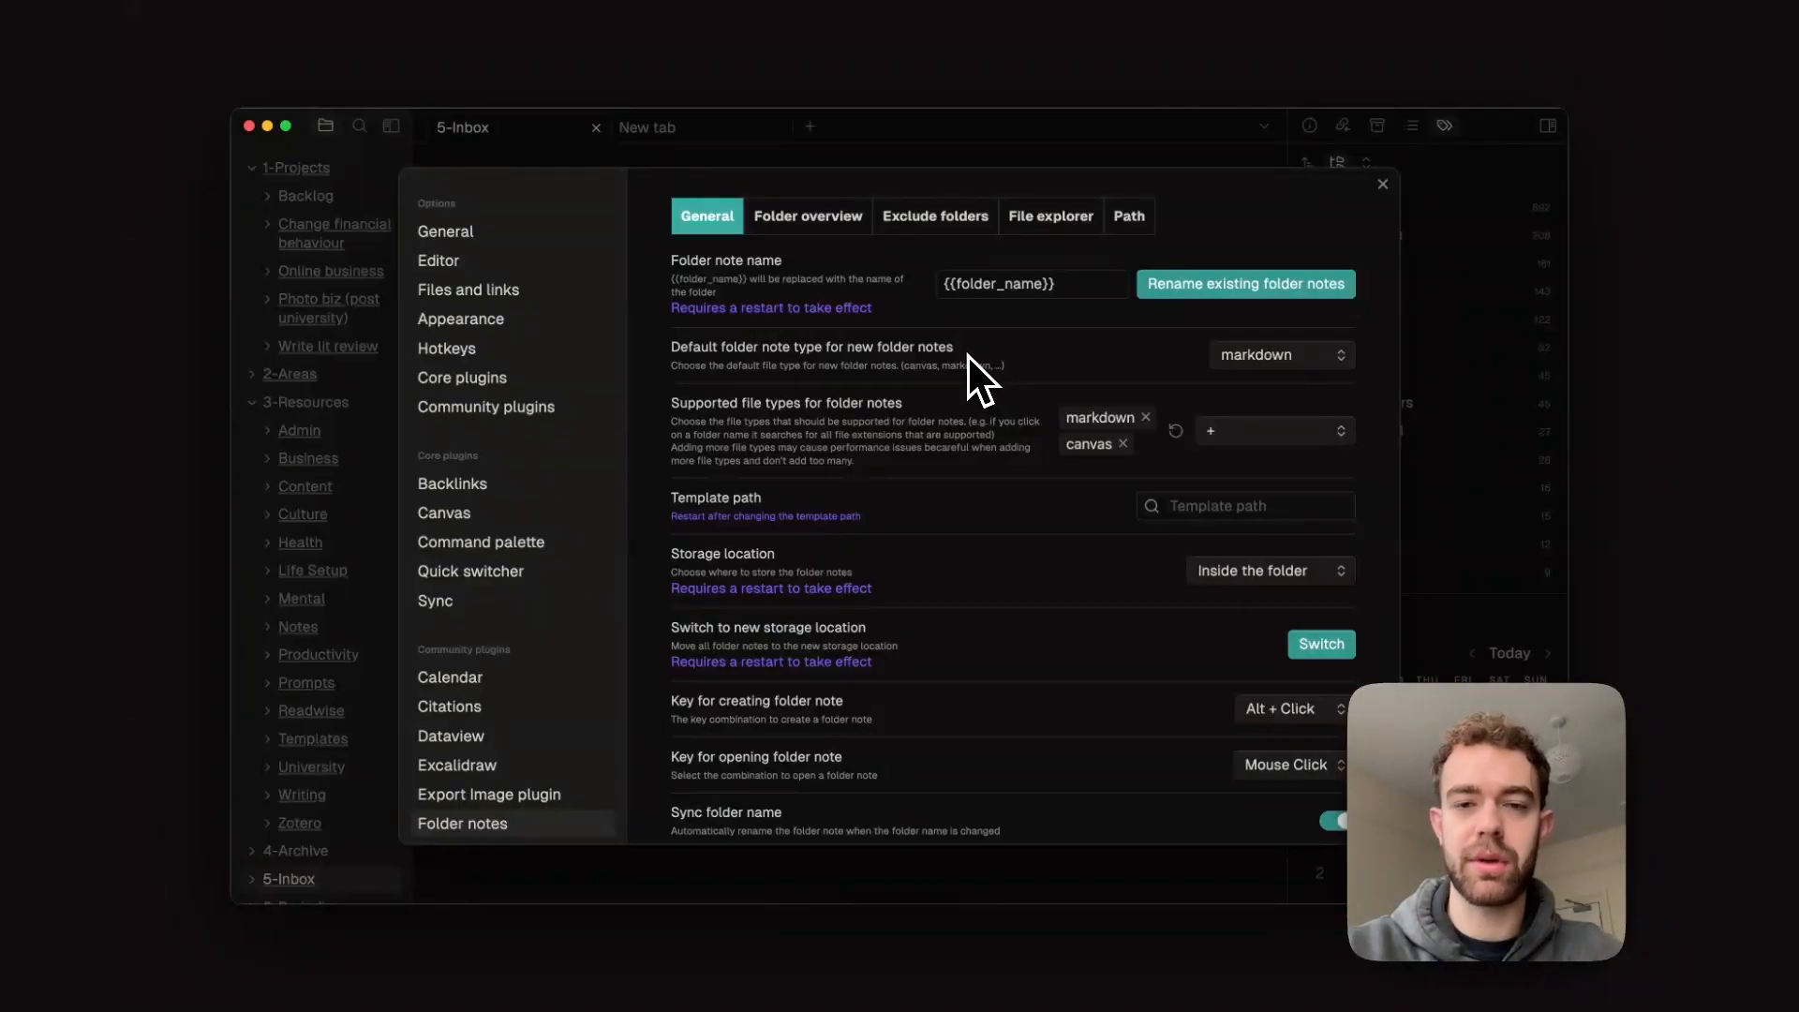
pyautogui.press('Escape')
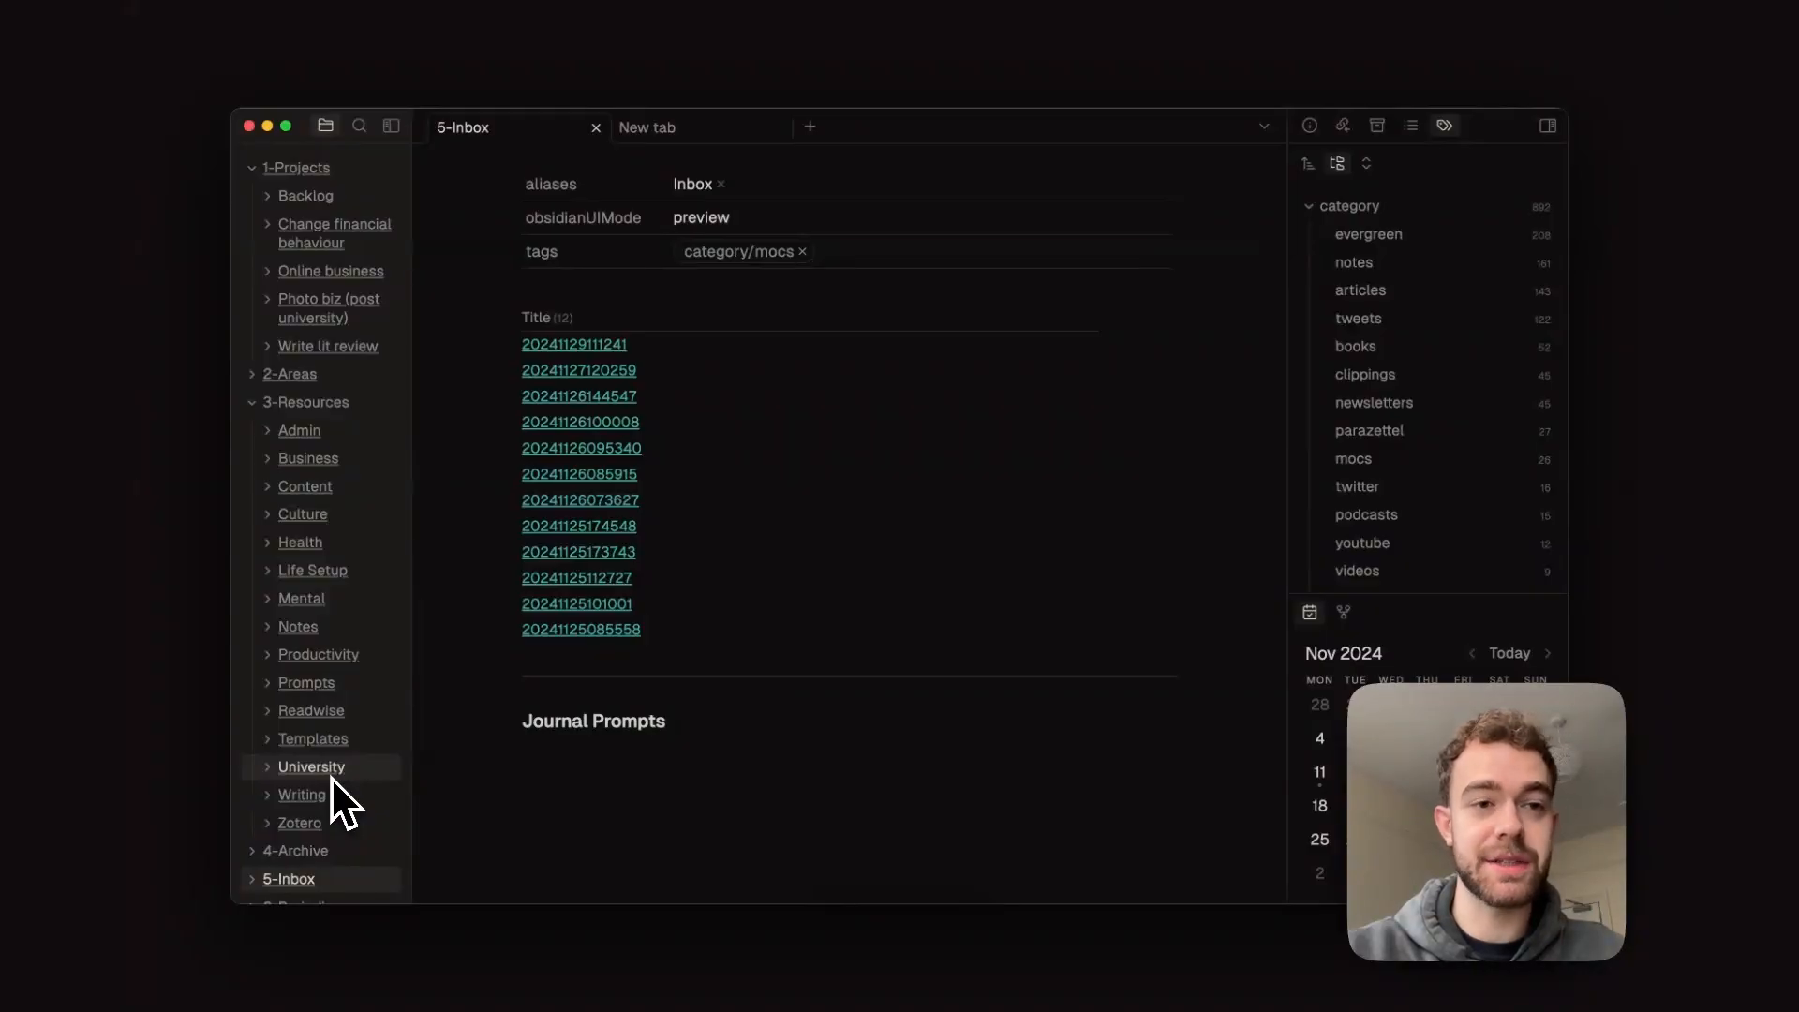
# Expand the Change financial behaviour and Online business project folders to view their notes, collapsing each one again
pyautogui.click(266, 227)
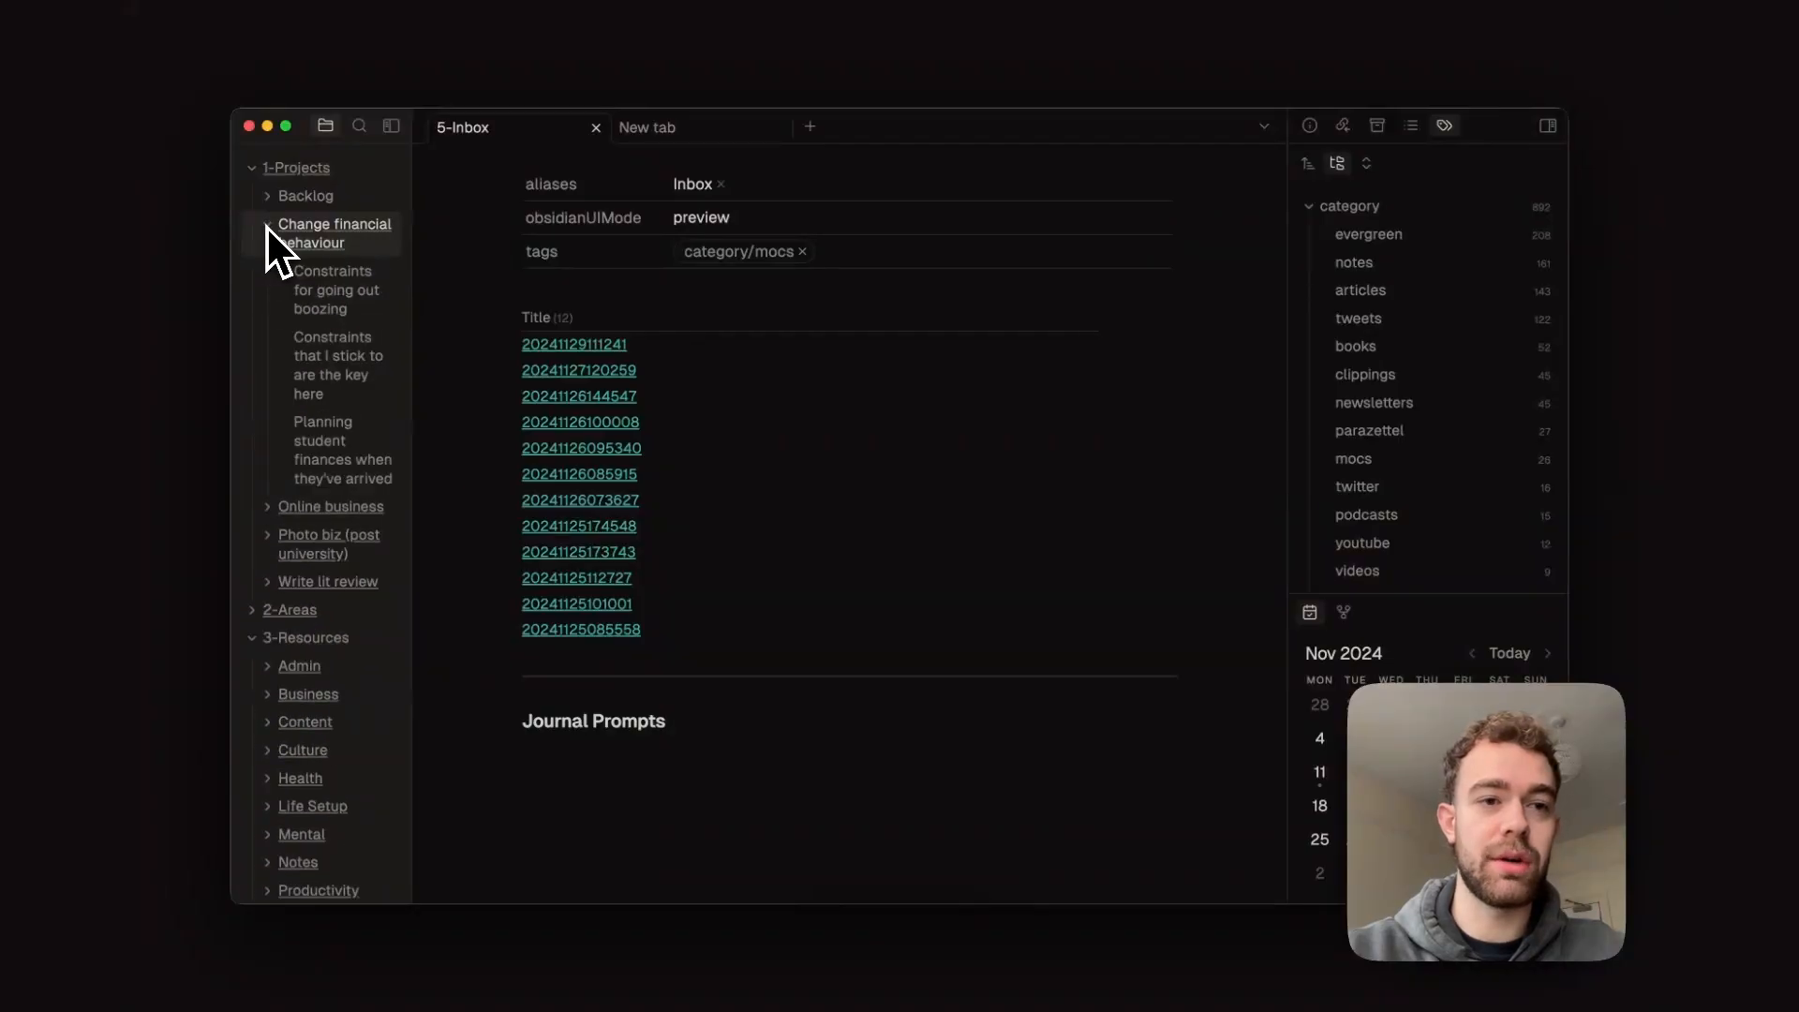
pyautogui.click(266, 225)
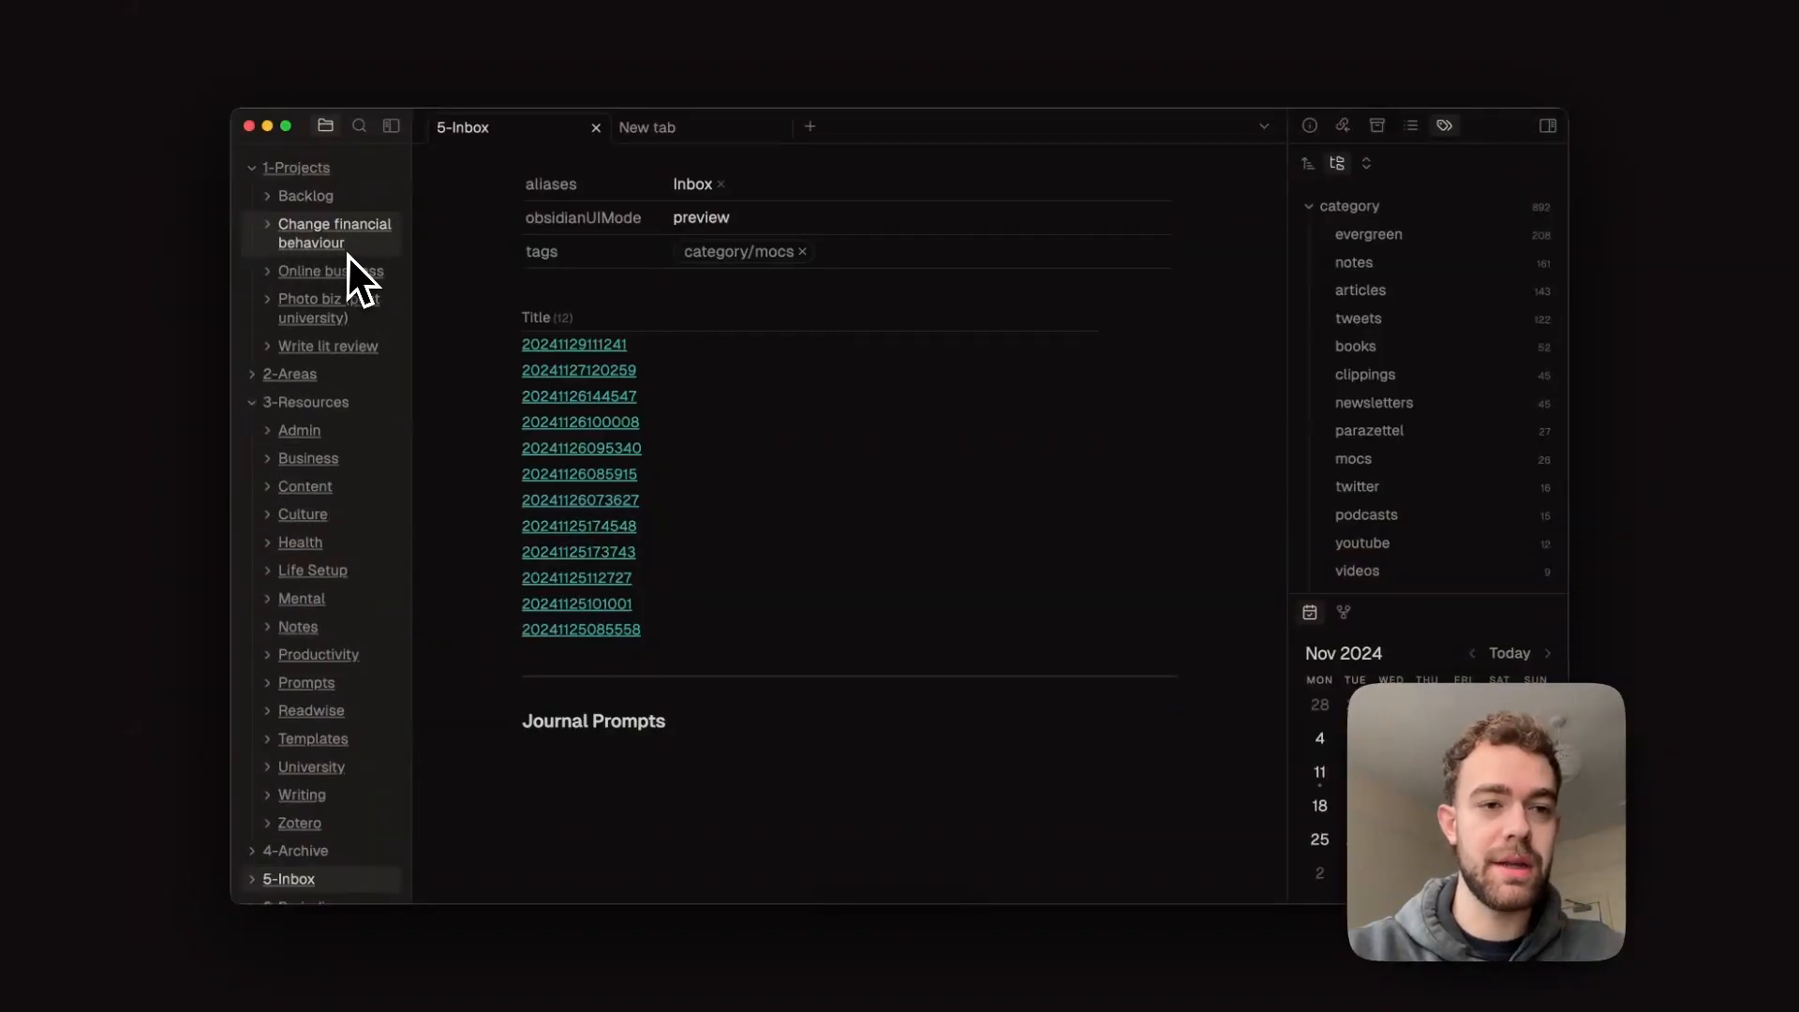
pyautogui.click(269, 277)
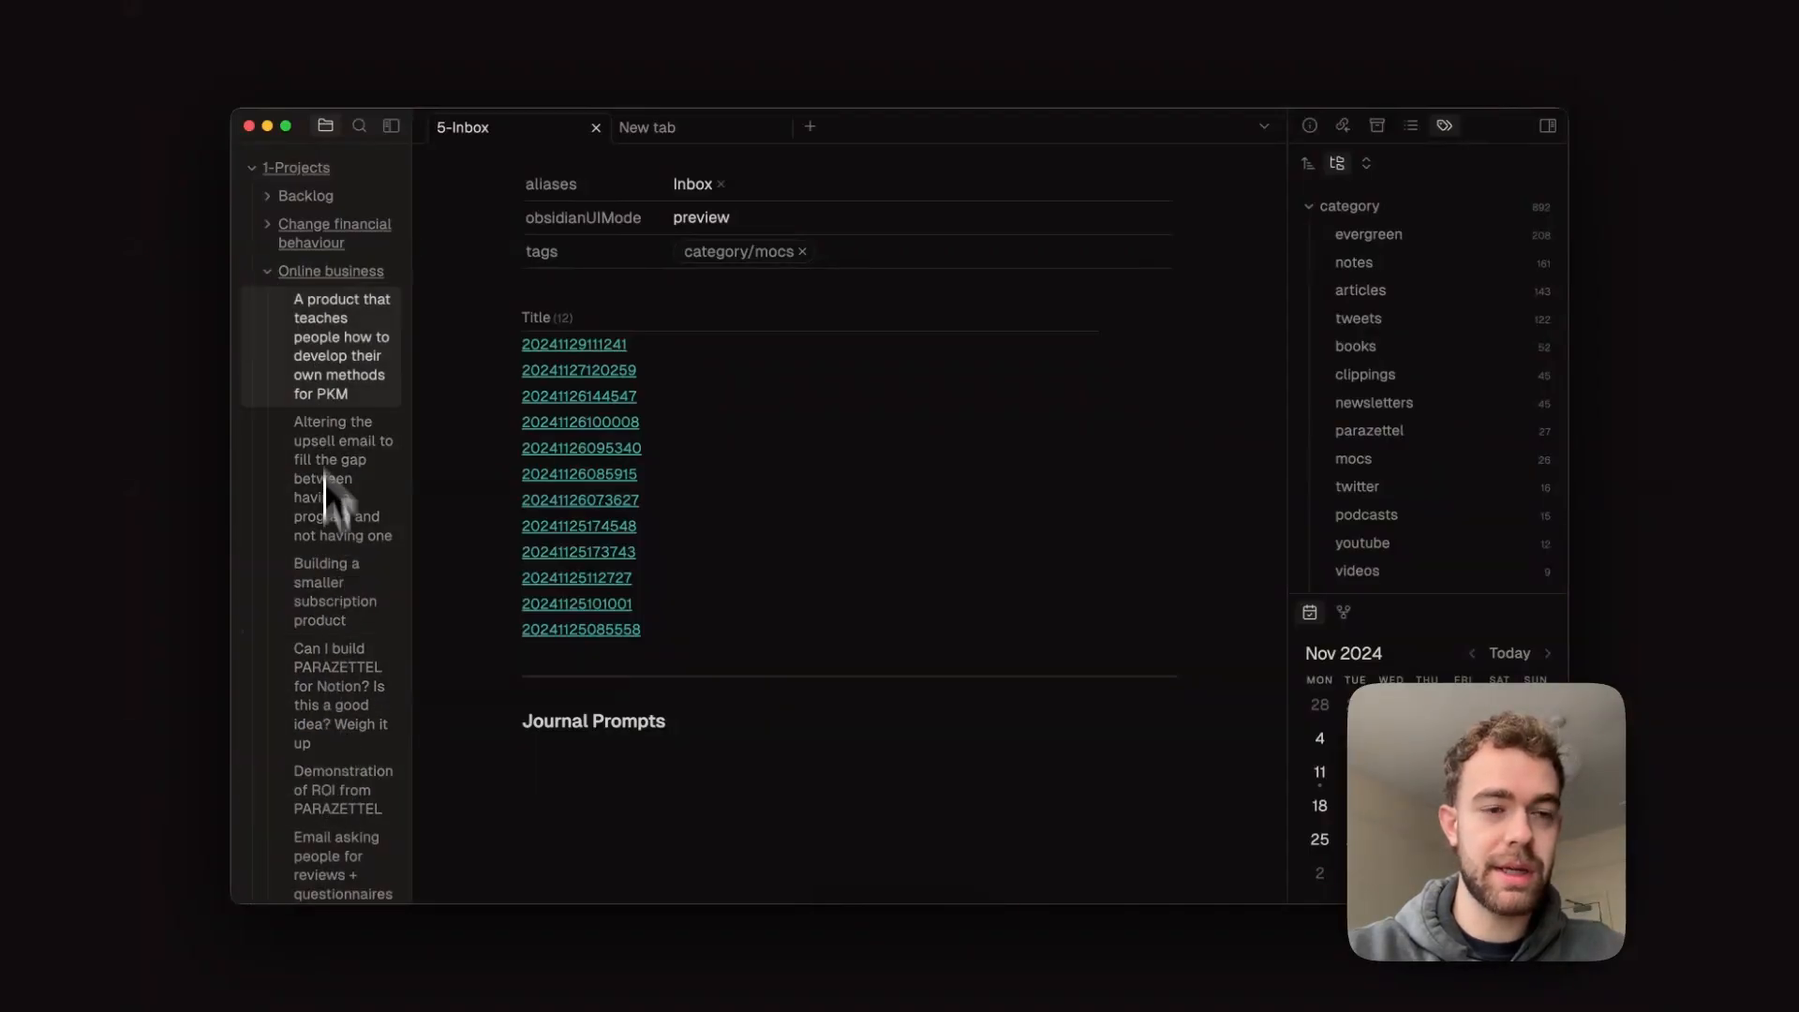
pyautogui.click(266, 275)
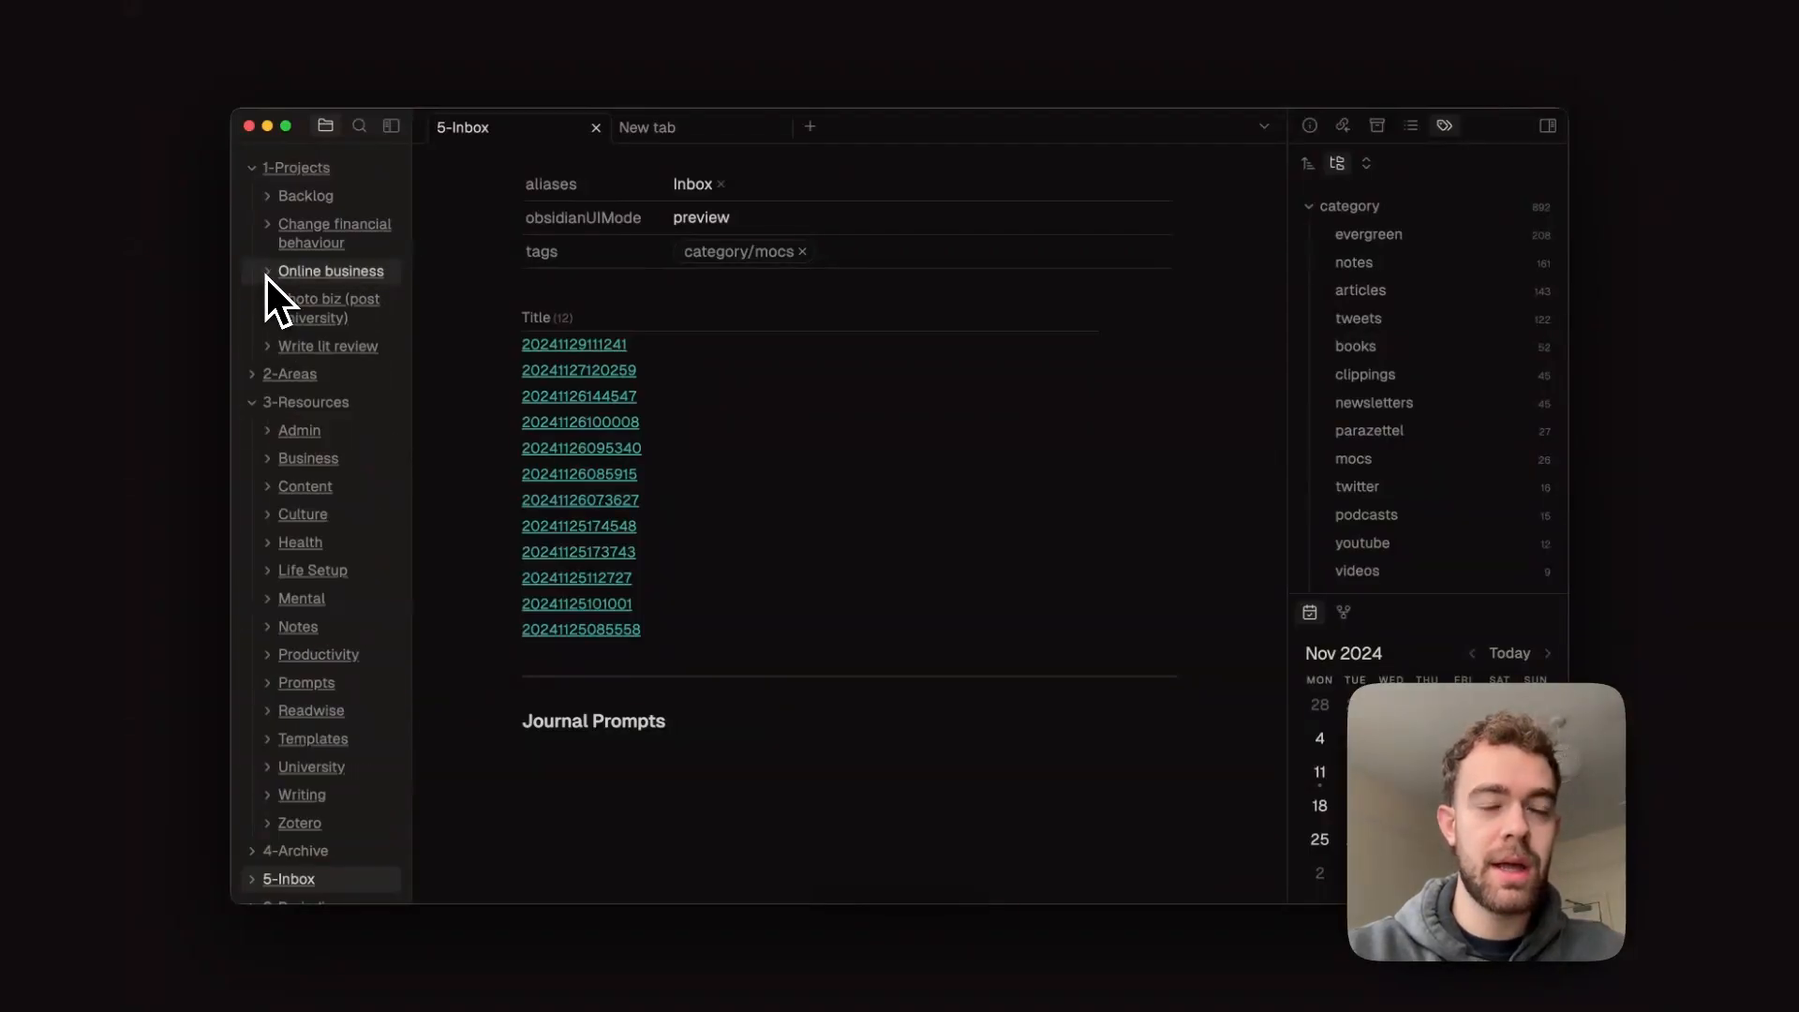
# Read the Online business folder note down to its dated entries, and open the Write lit review folder note
pyautogui.click(336, 273)
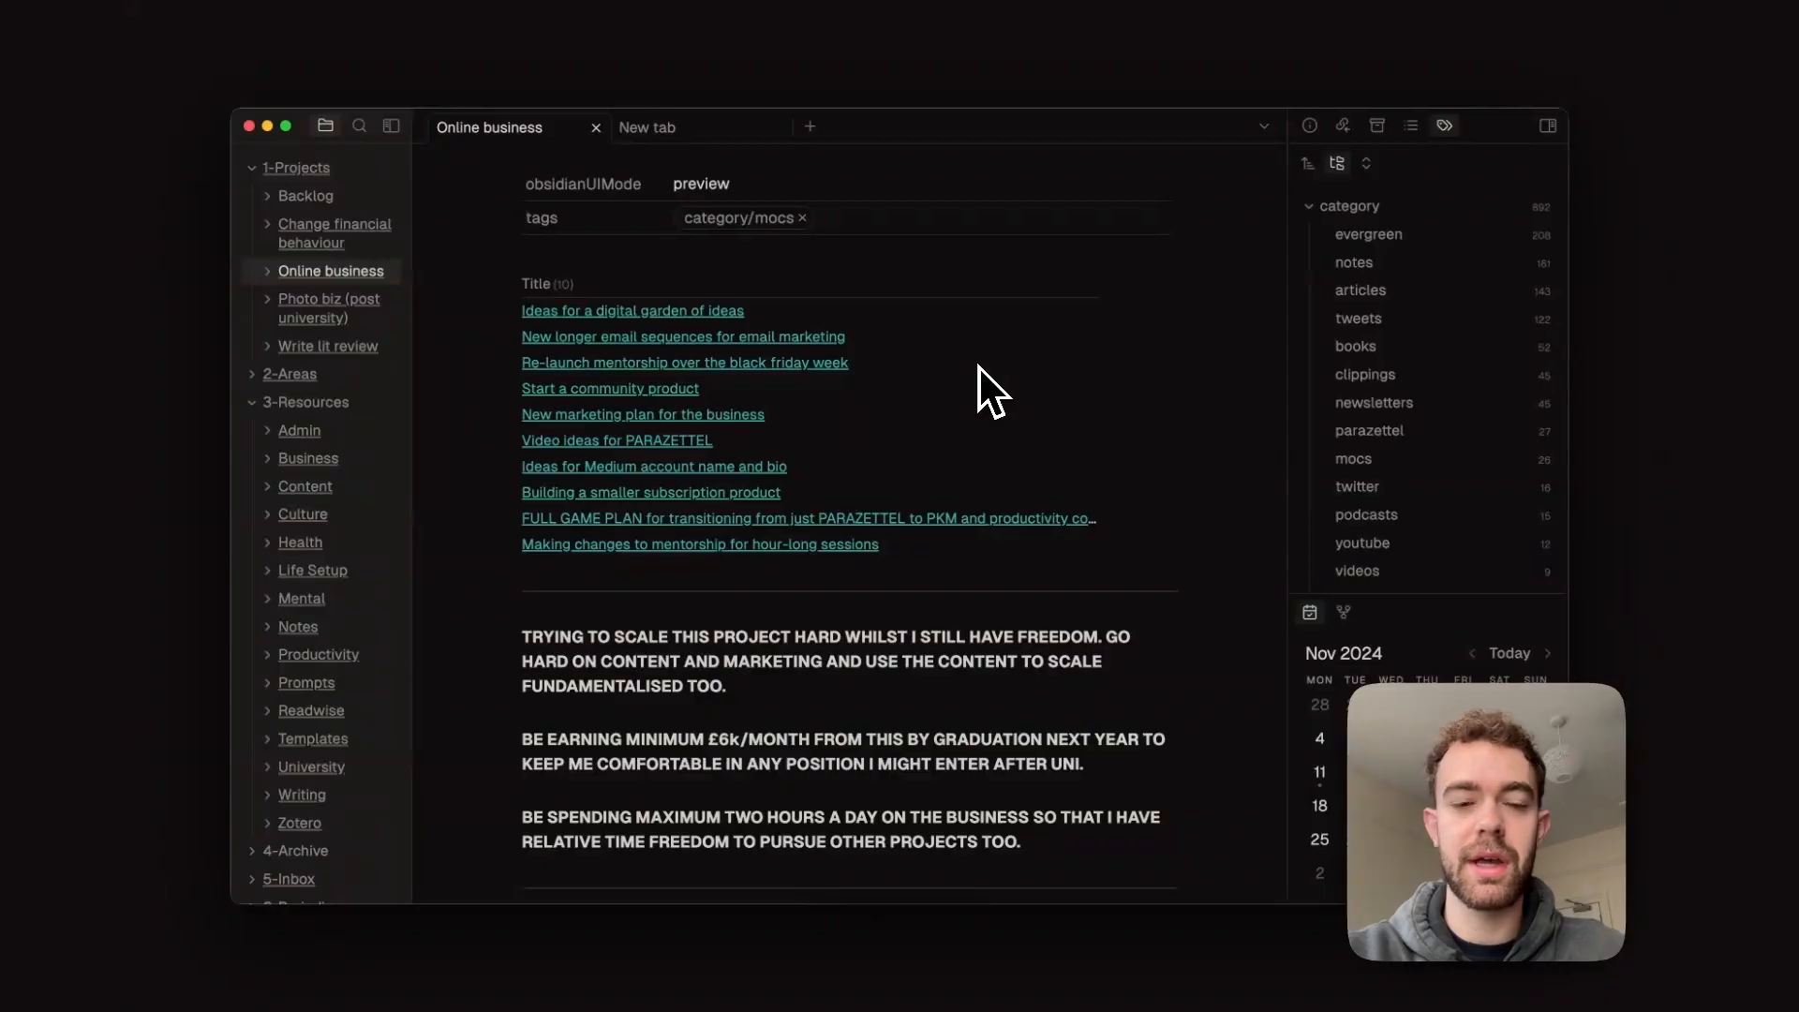
pyautogui.scroll(-10, 980, 384)
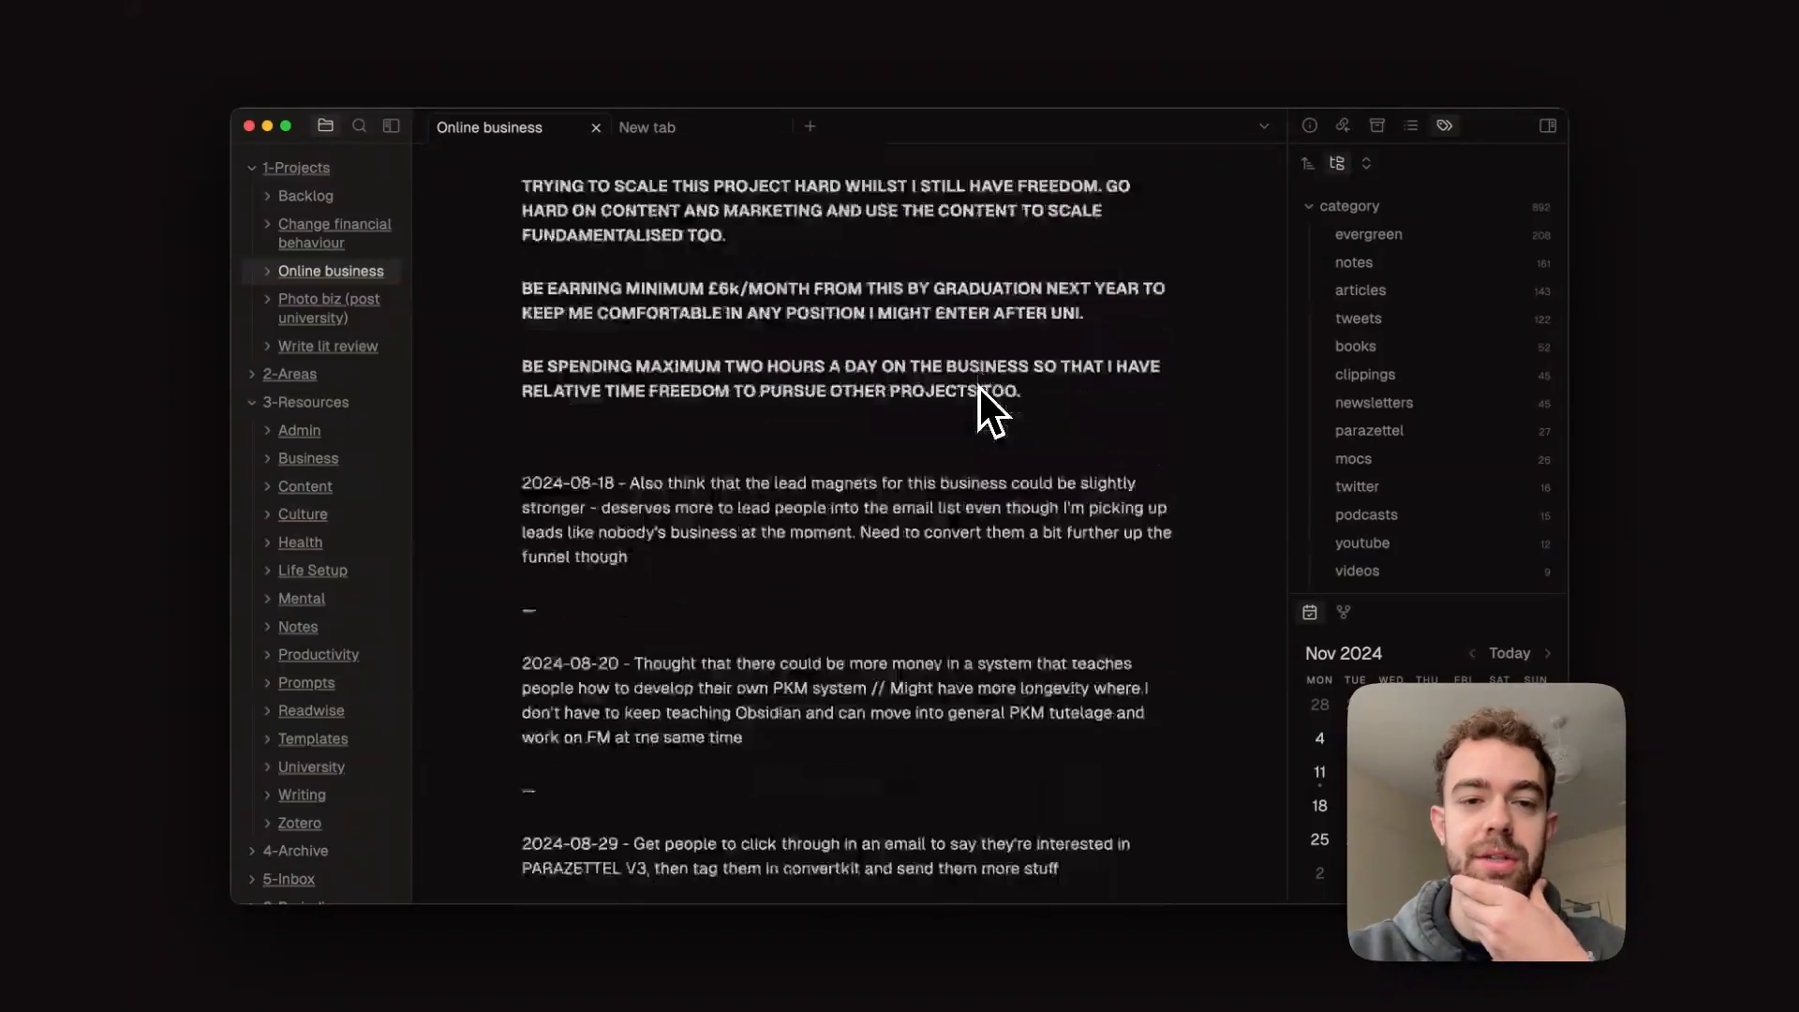
pyautogui.scroll(-5, 979, 387)
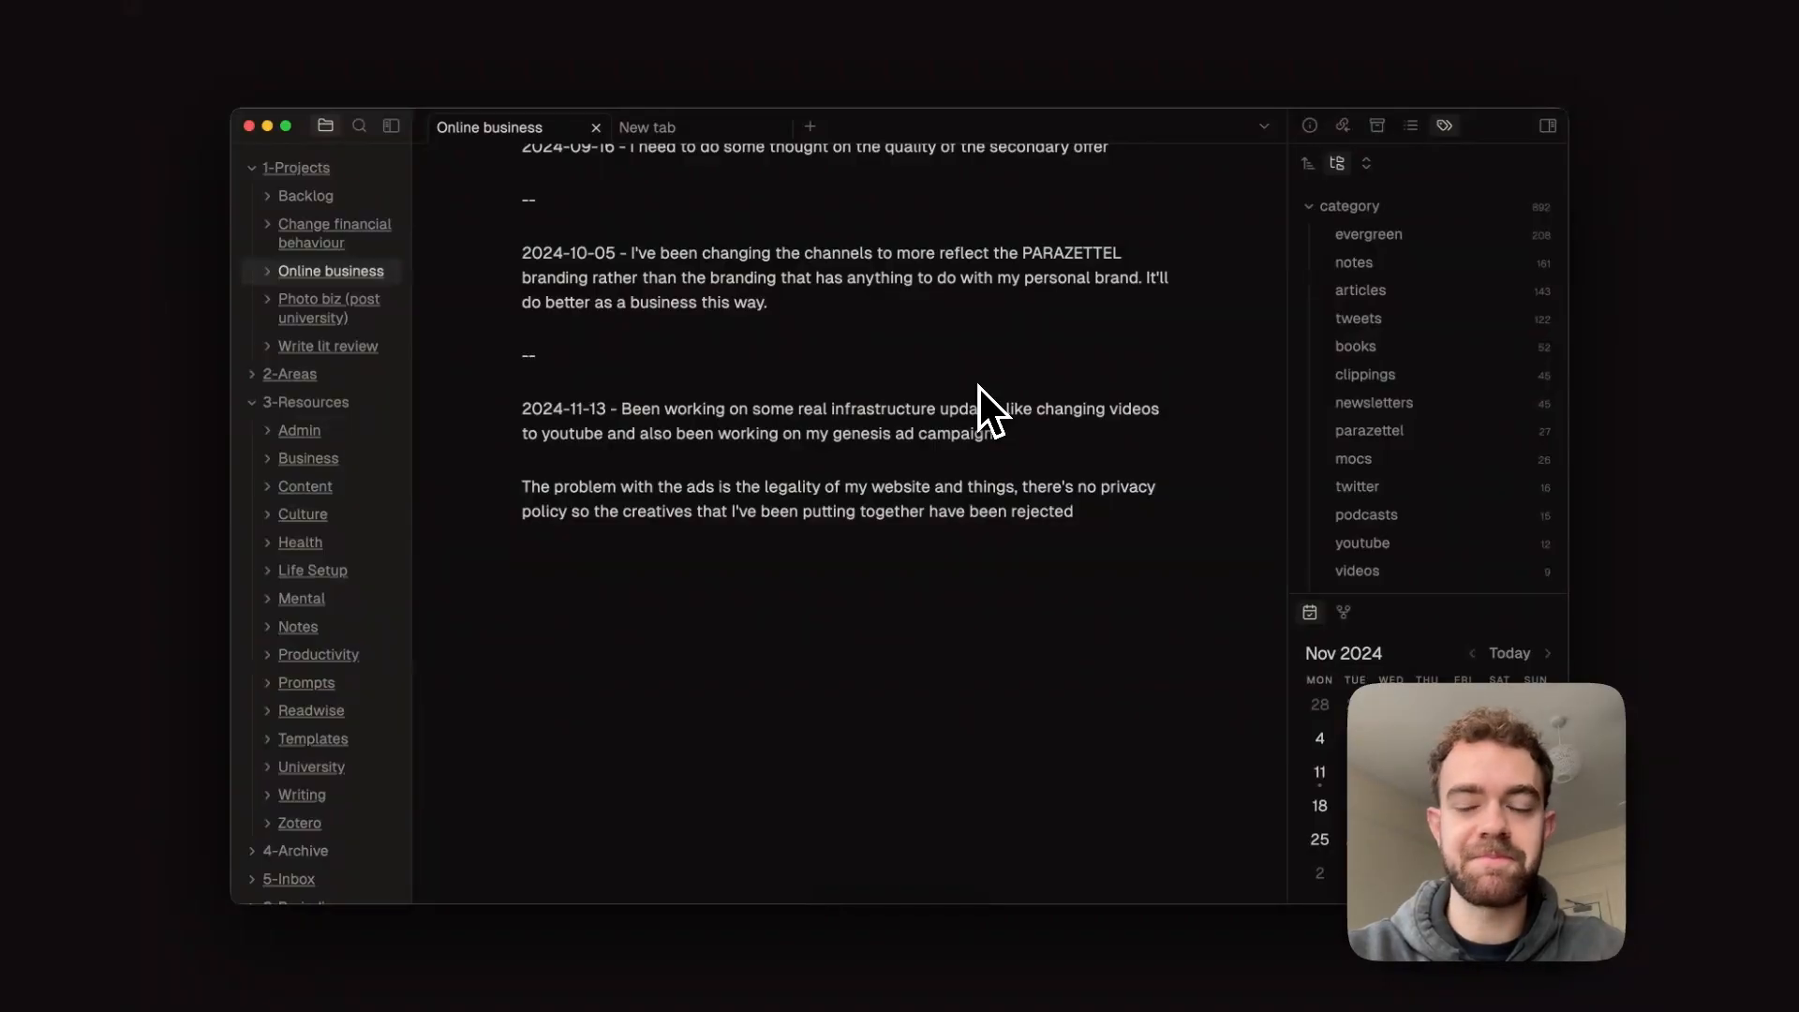
pyautogui.scroll(3, 980, 389)
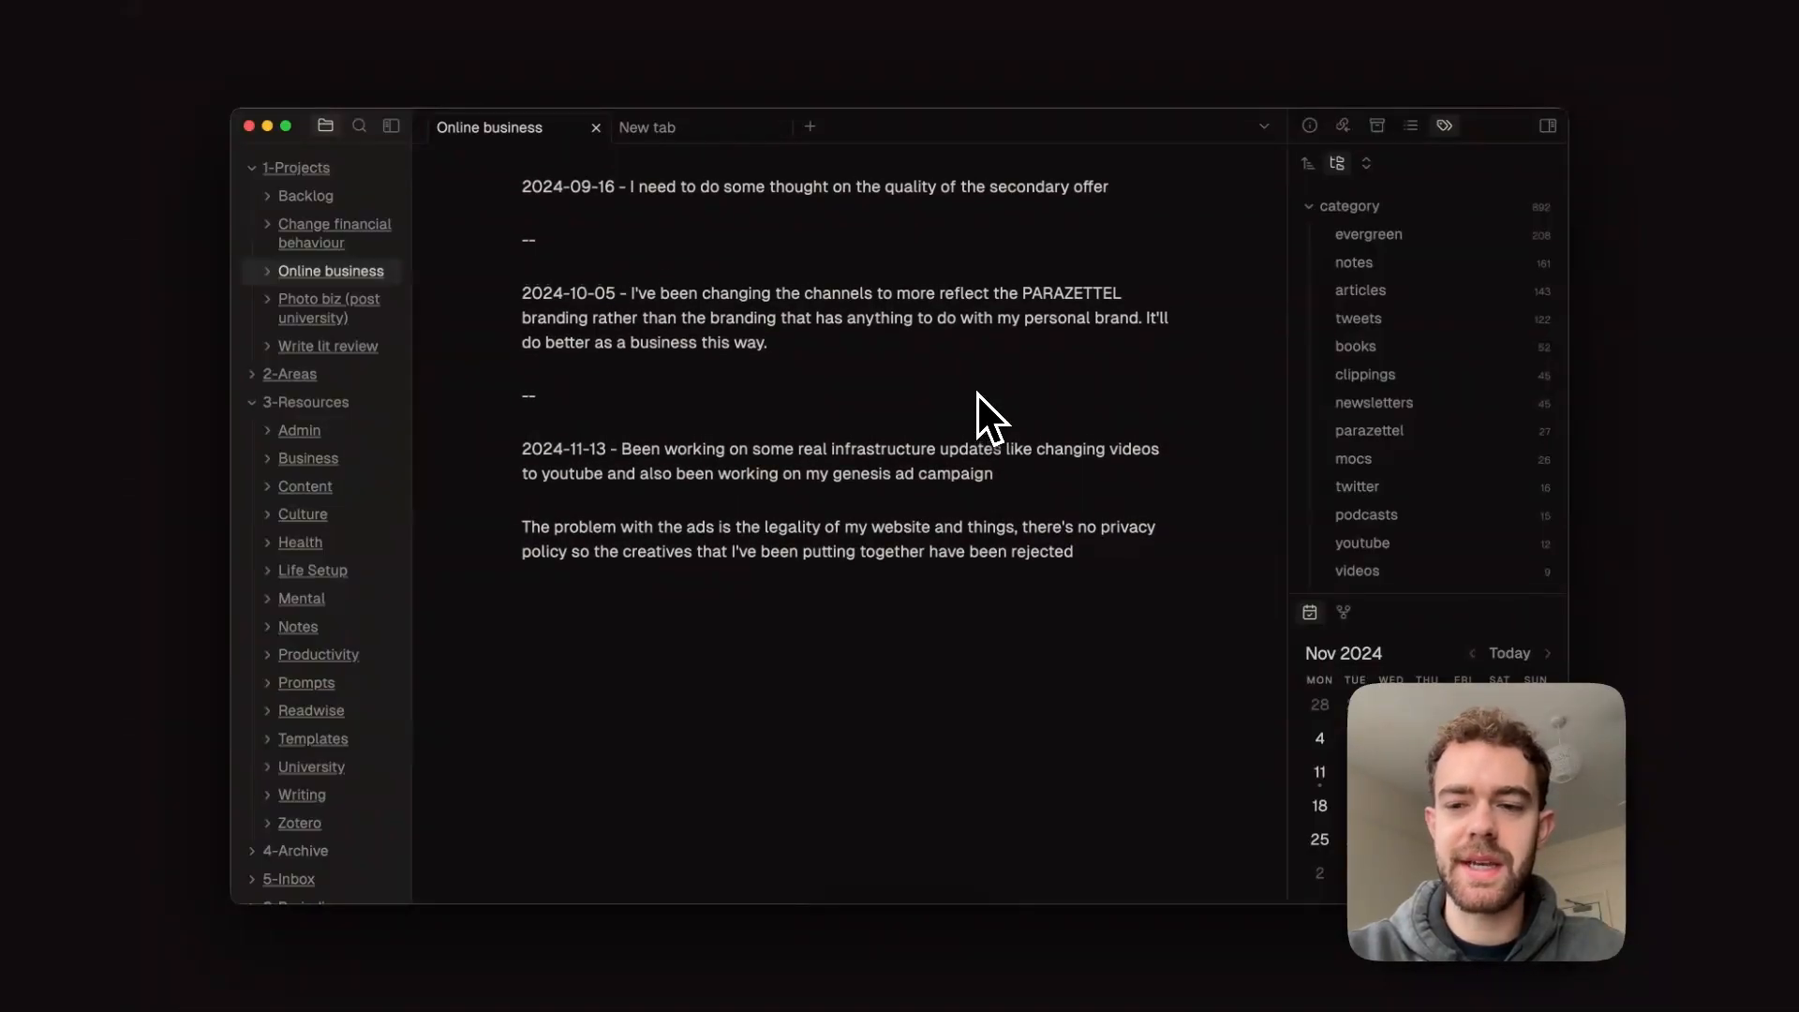
pyautogui.scroll(3, 978, 392)
pyautogui.scroll(-6, 978, 392)
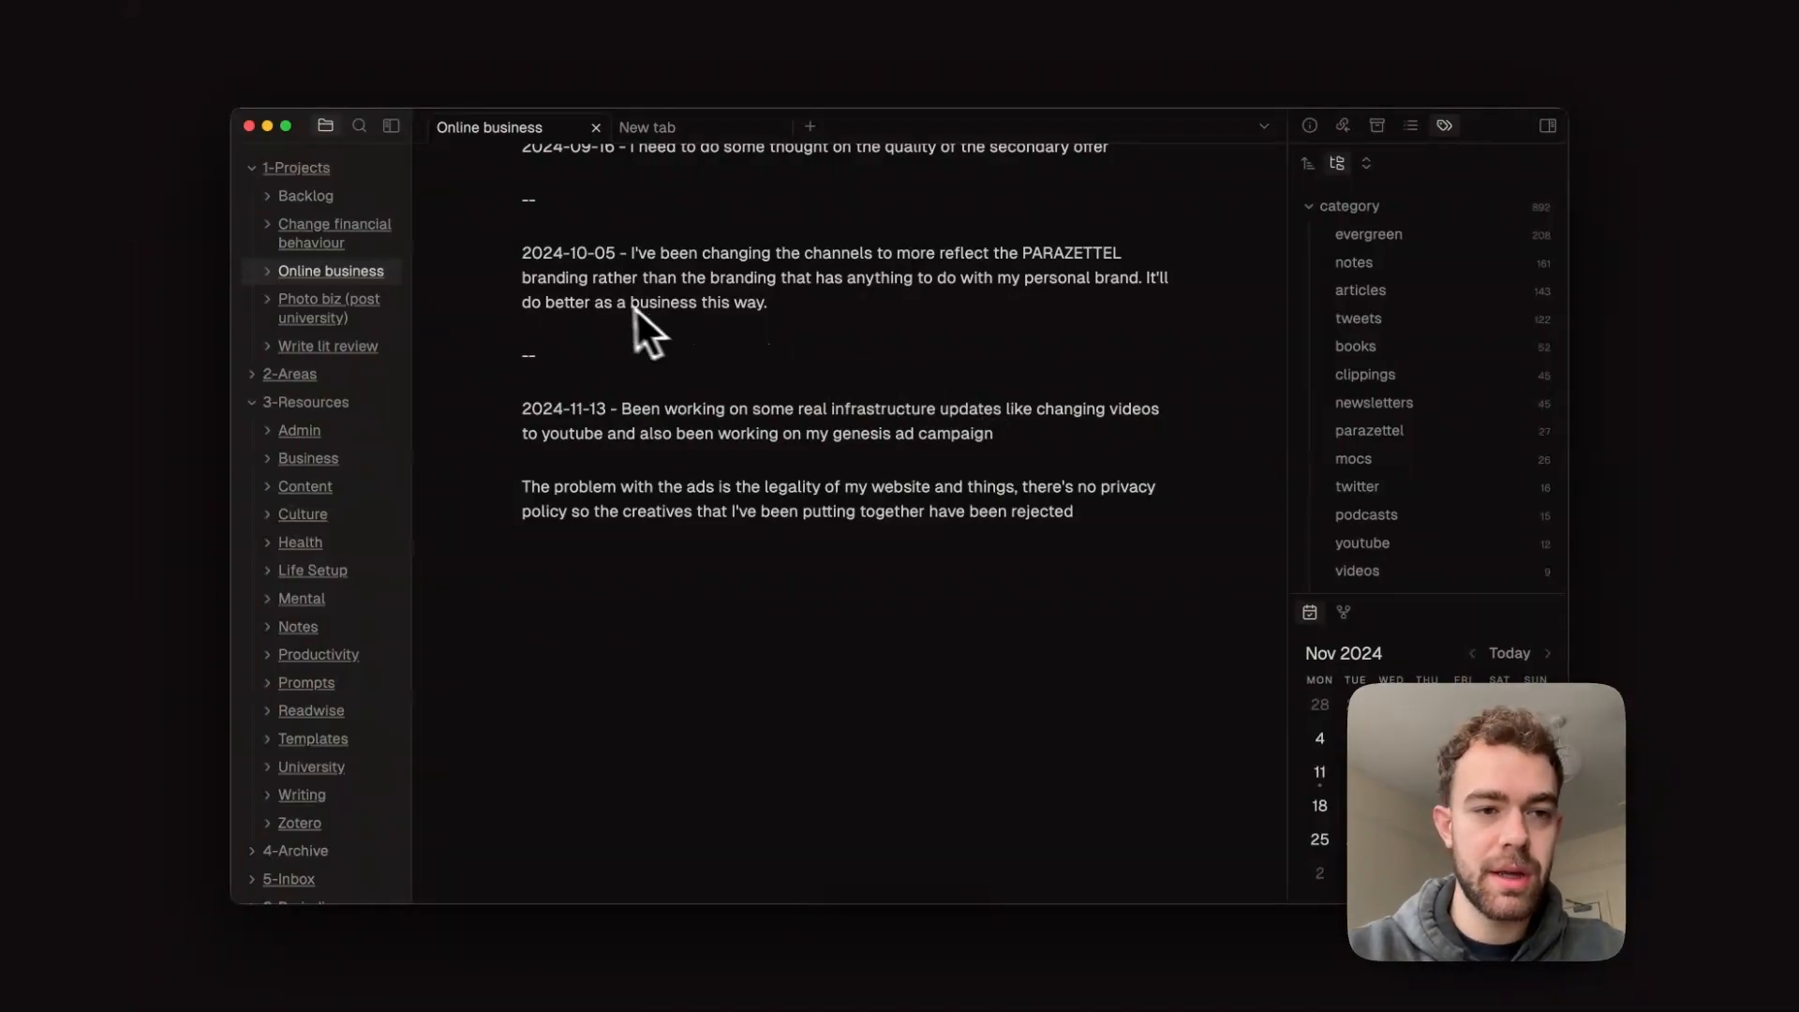
pyautogui.click(331, 348)
pyautogui.scroll(-2, 840, 441)
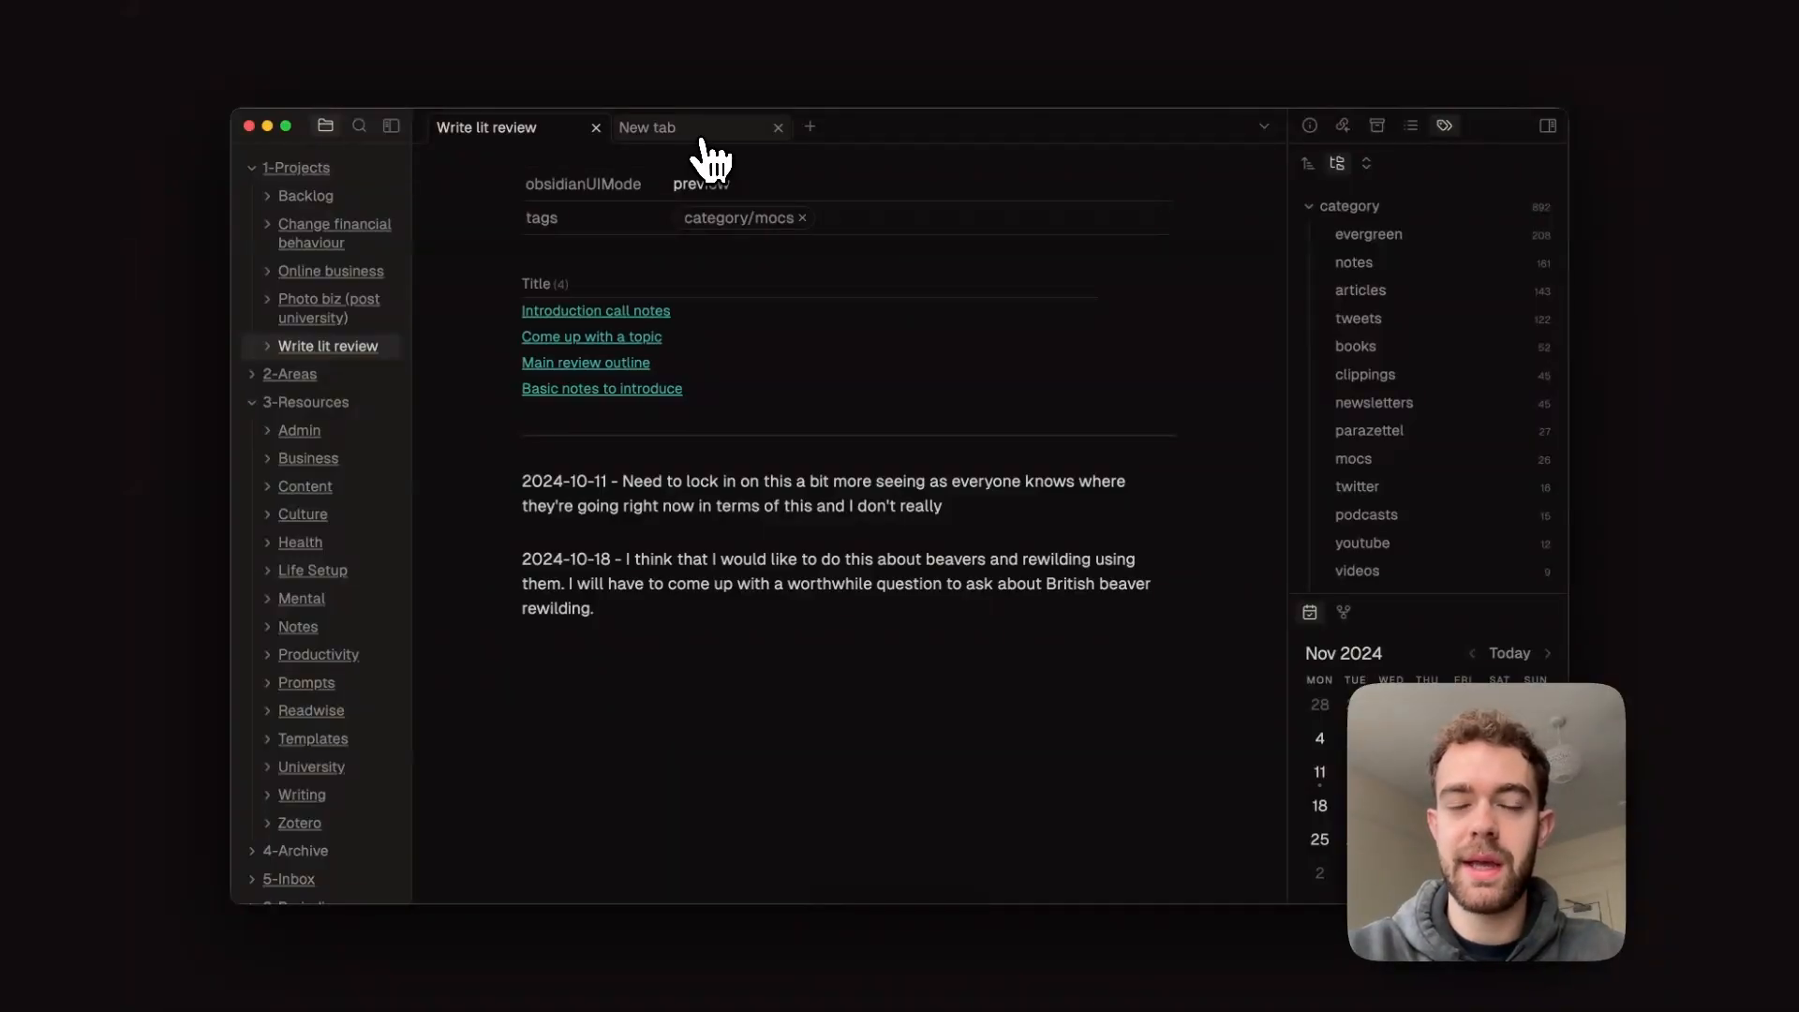
# Expand the 5-Inbox folder to look at the notes inside it, and collapse it again
pyautogui.scroll(-2, 384, 774)
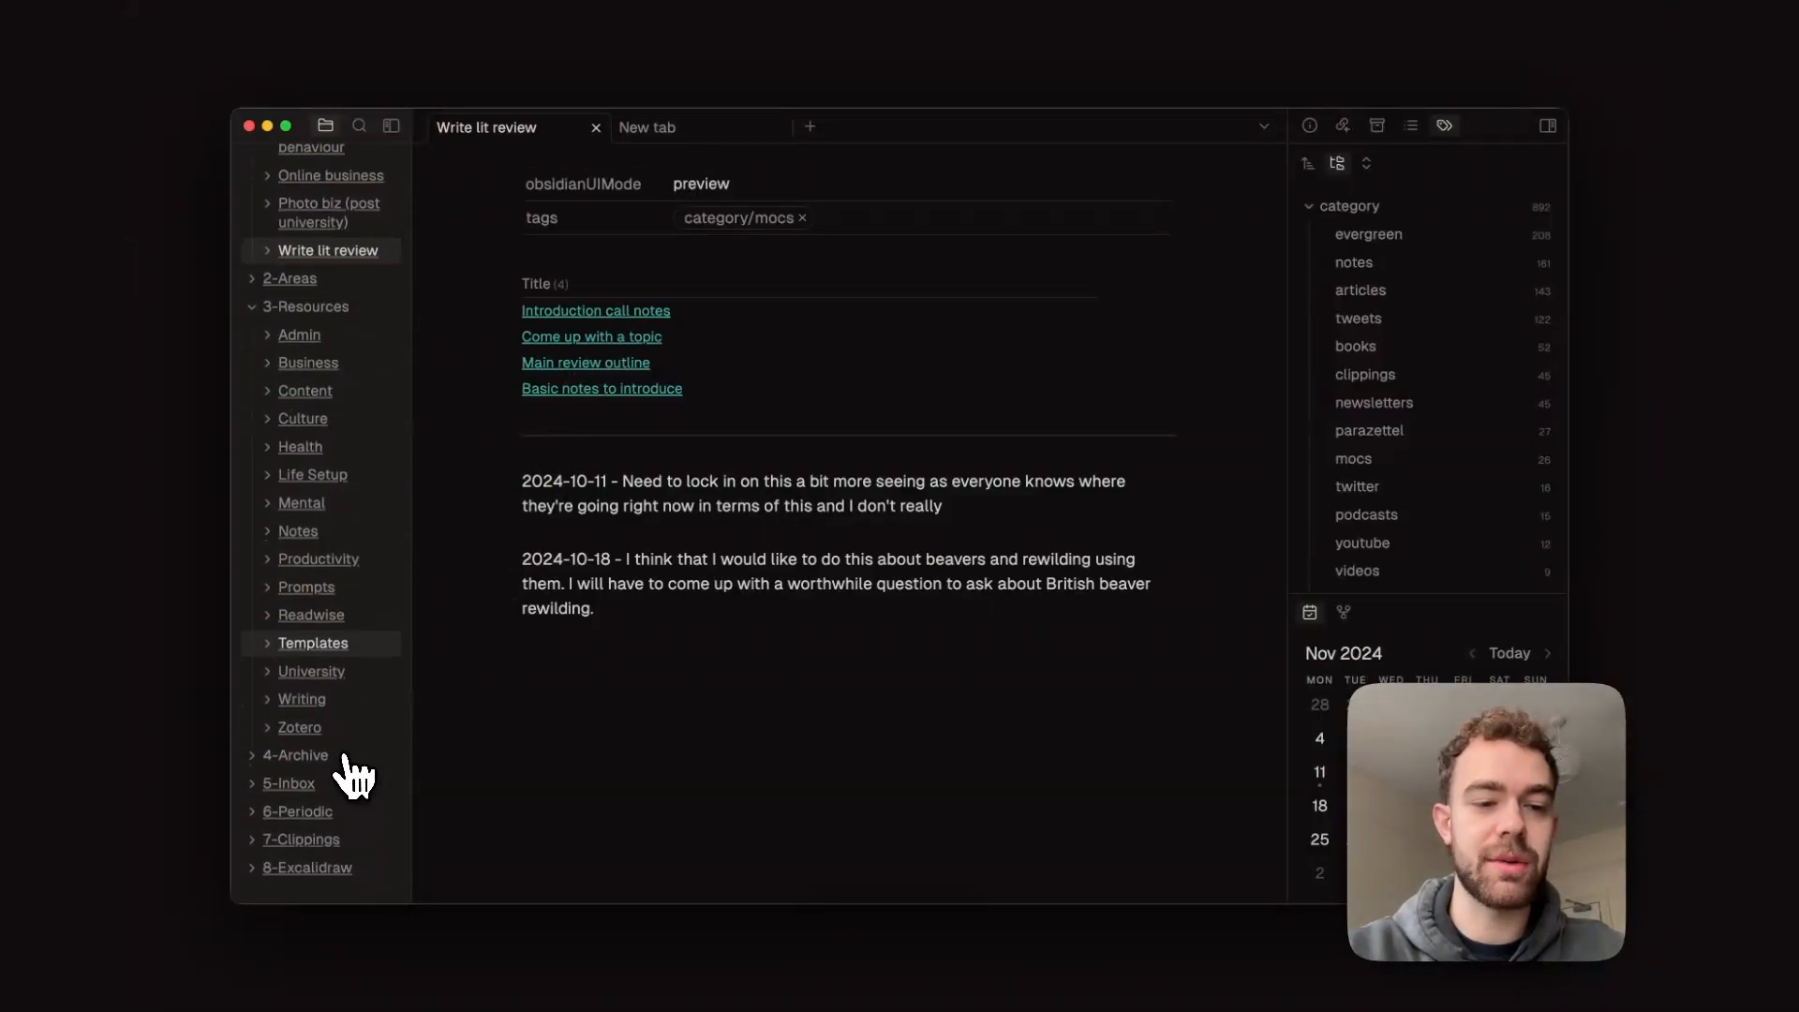
pyautogui.click(249, 788)
pyautogui.scroll(-3, 324, 844)
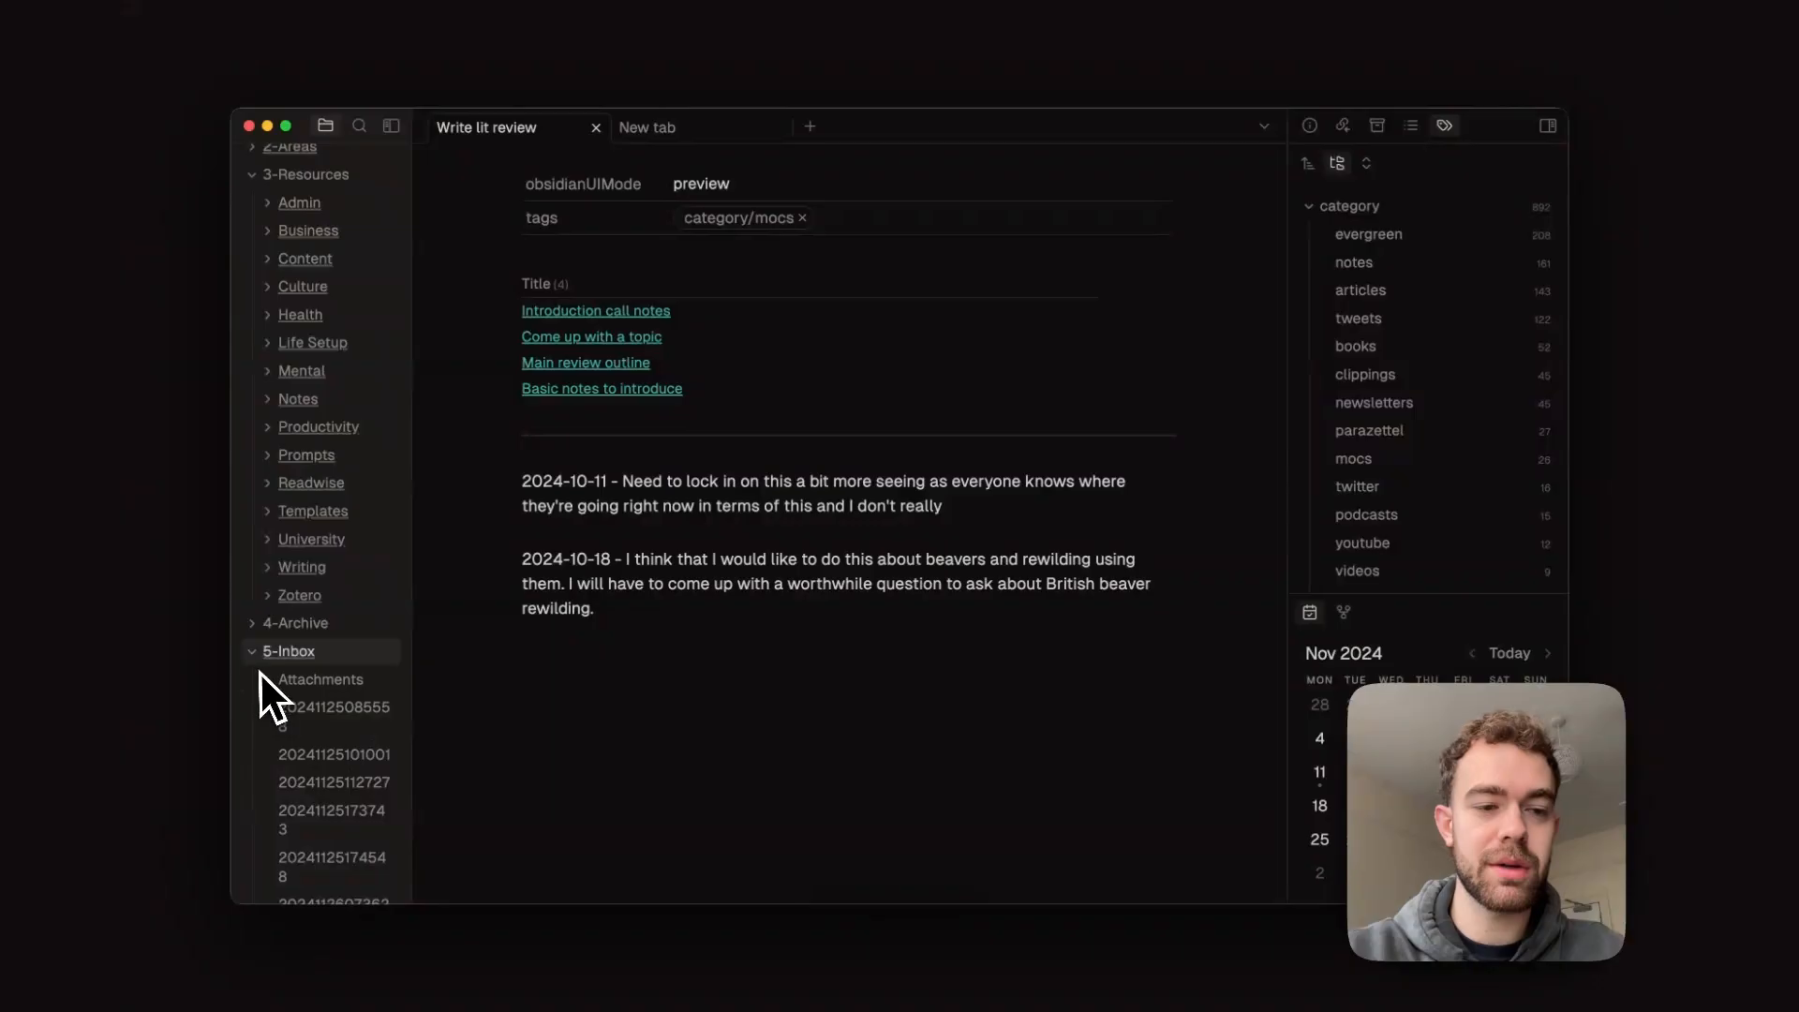
pyautogui.click(248, 659)
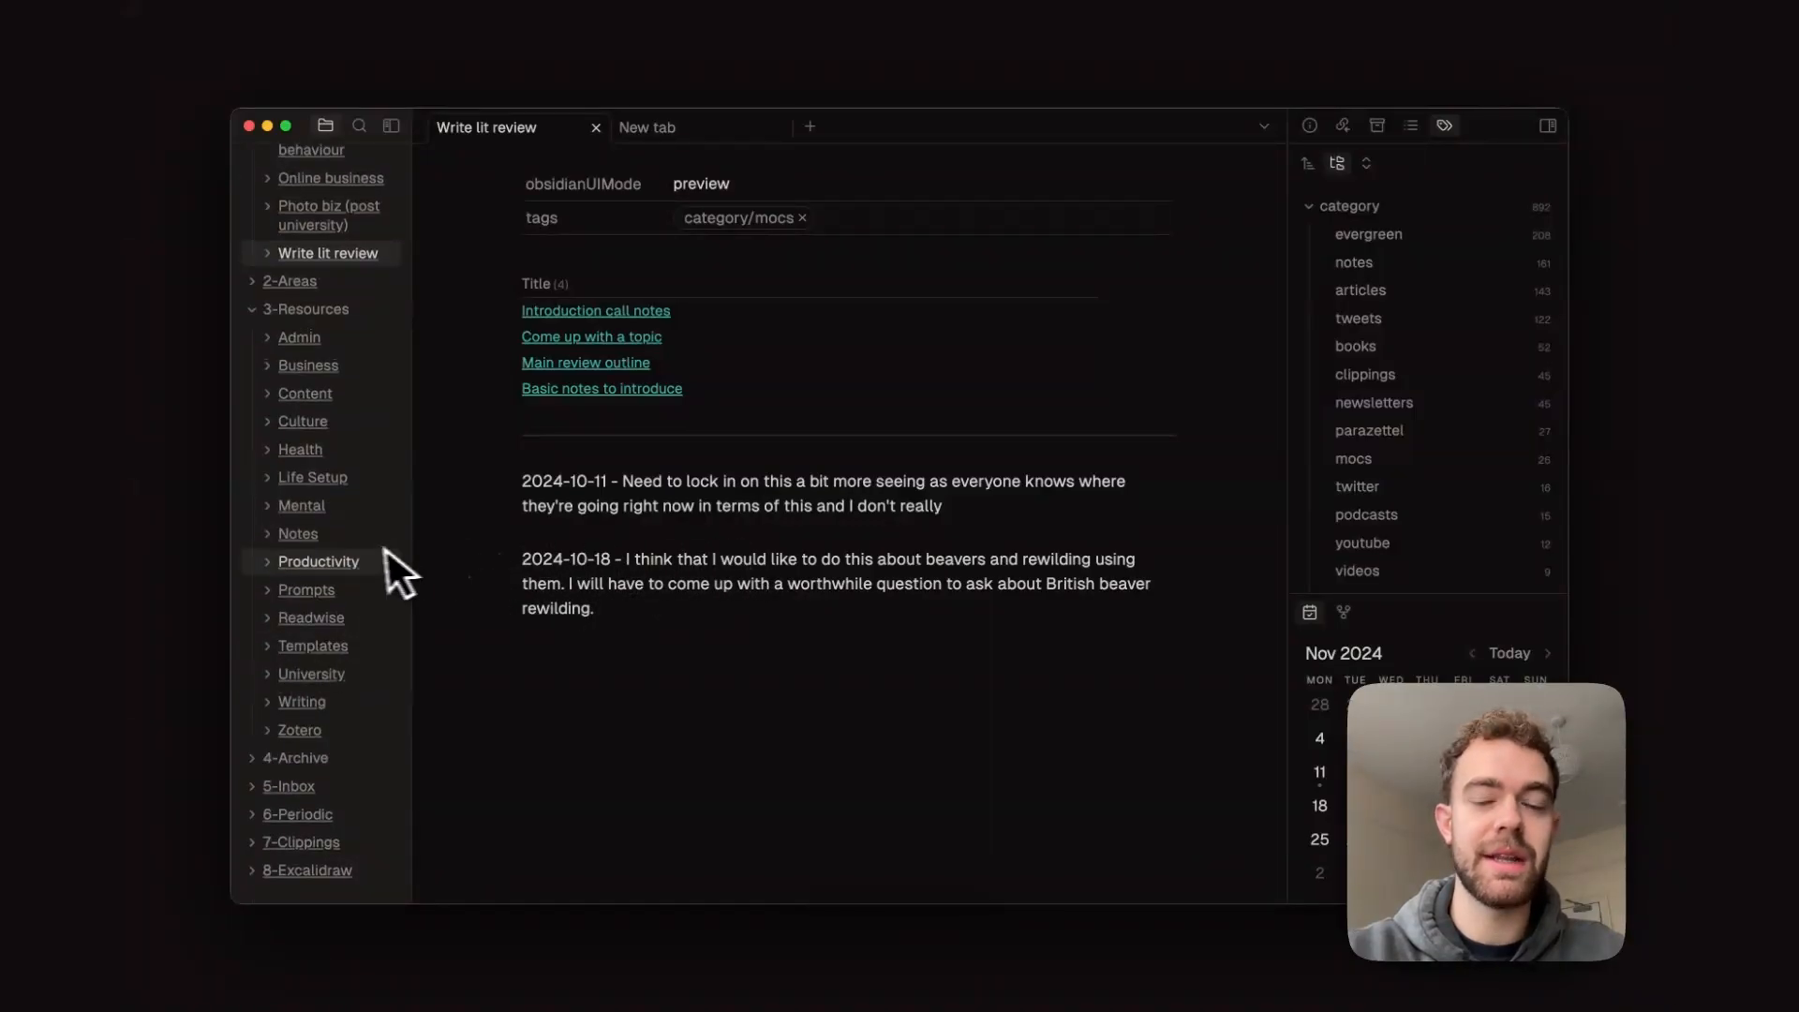
pyautogui.scroll(3, 375, 552)
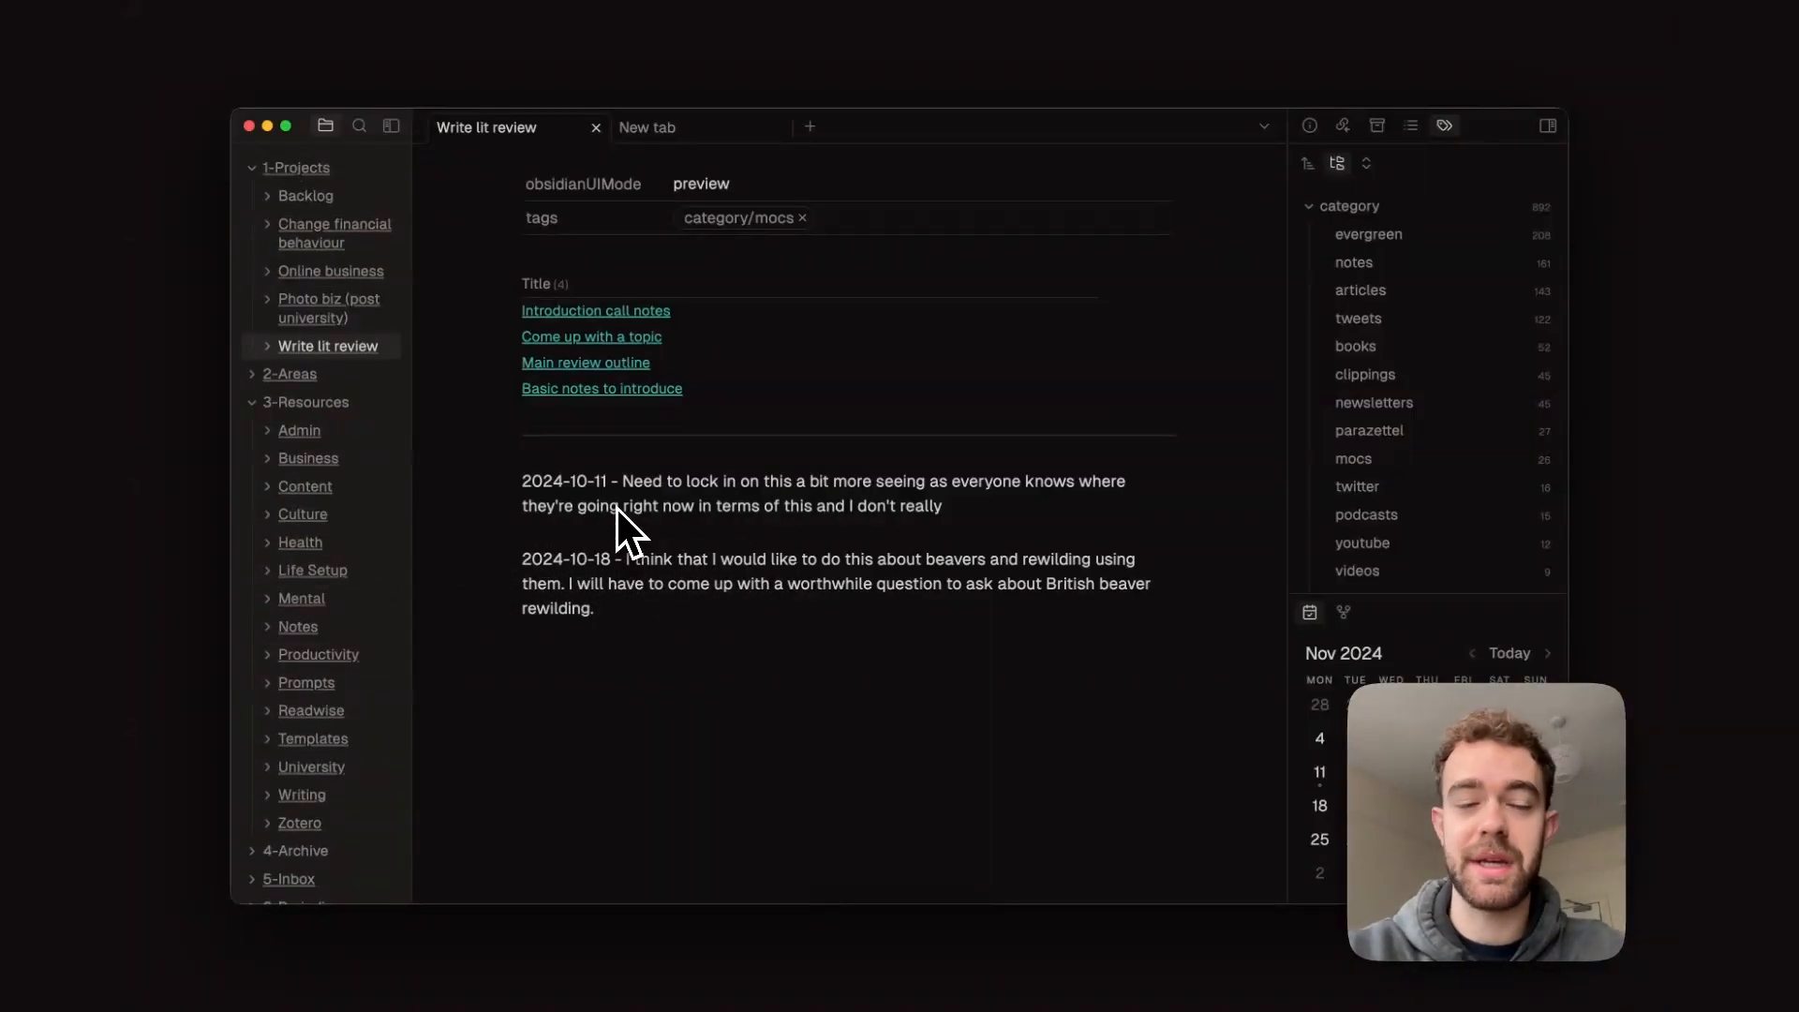
# Find the 5-Inbox folder note by searching for "inbox", open it in the empty tab and look over its note list
pyautogui.click(703, 129)
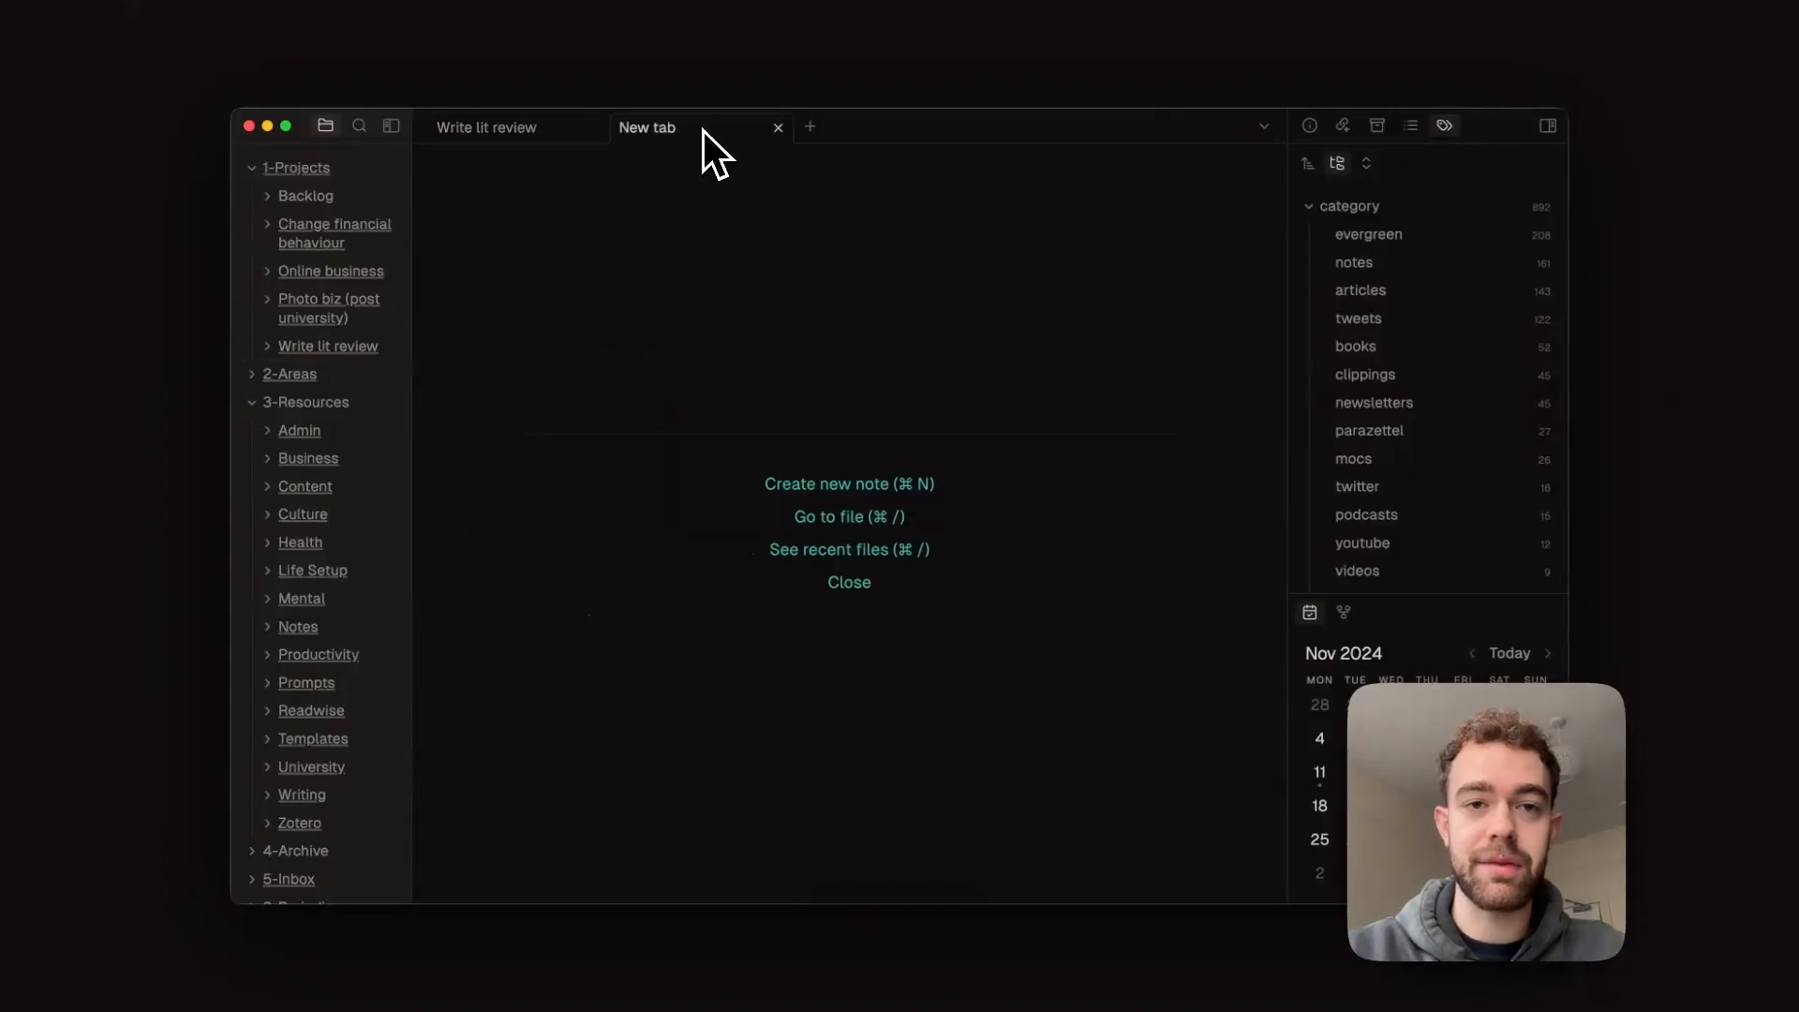
pyautogui.press('super+o')
pyautogui.write('inbox')
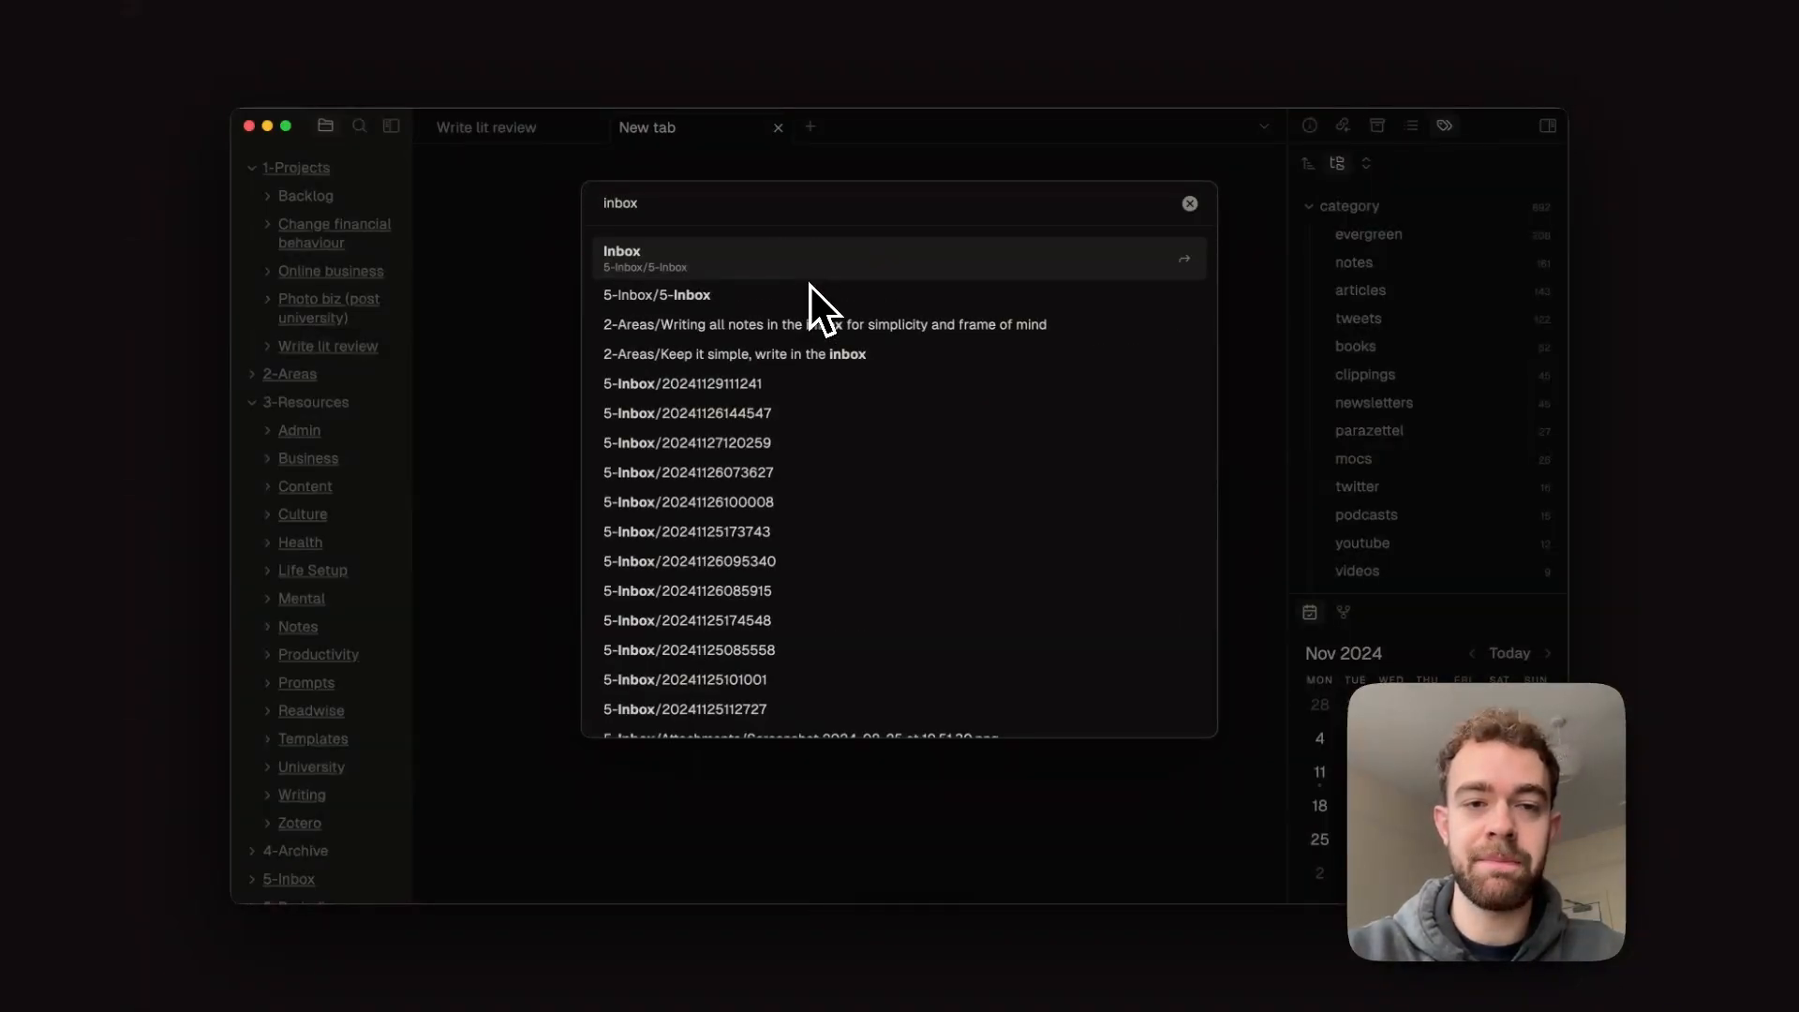
pyautogui.press('Return')
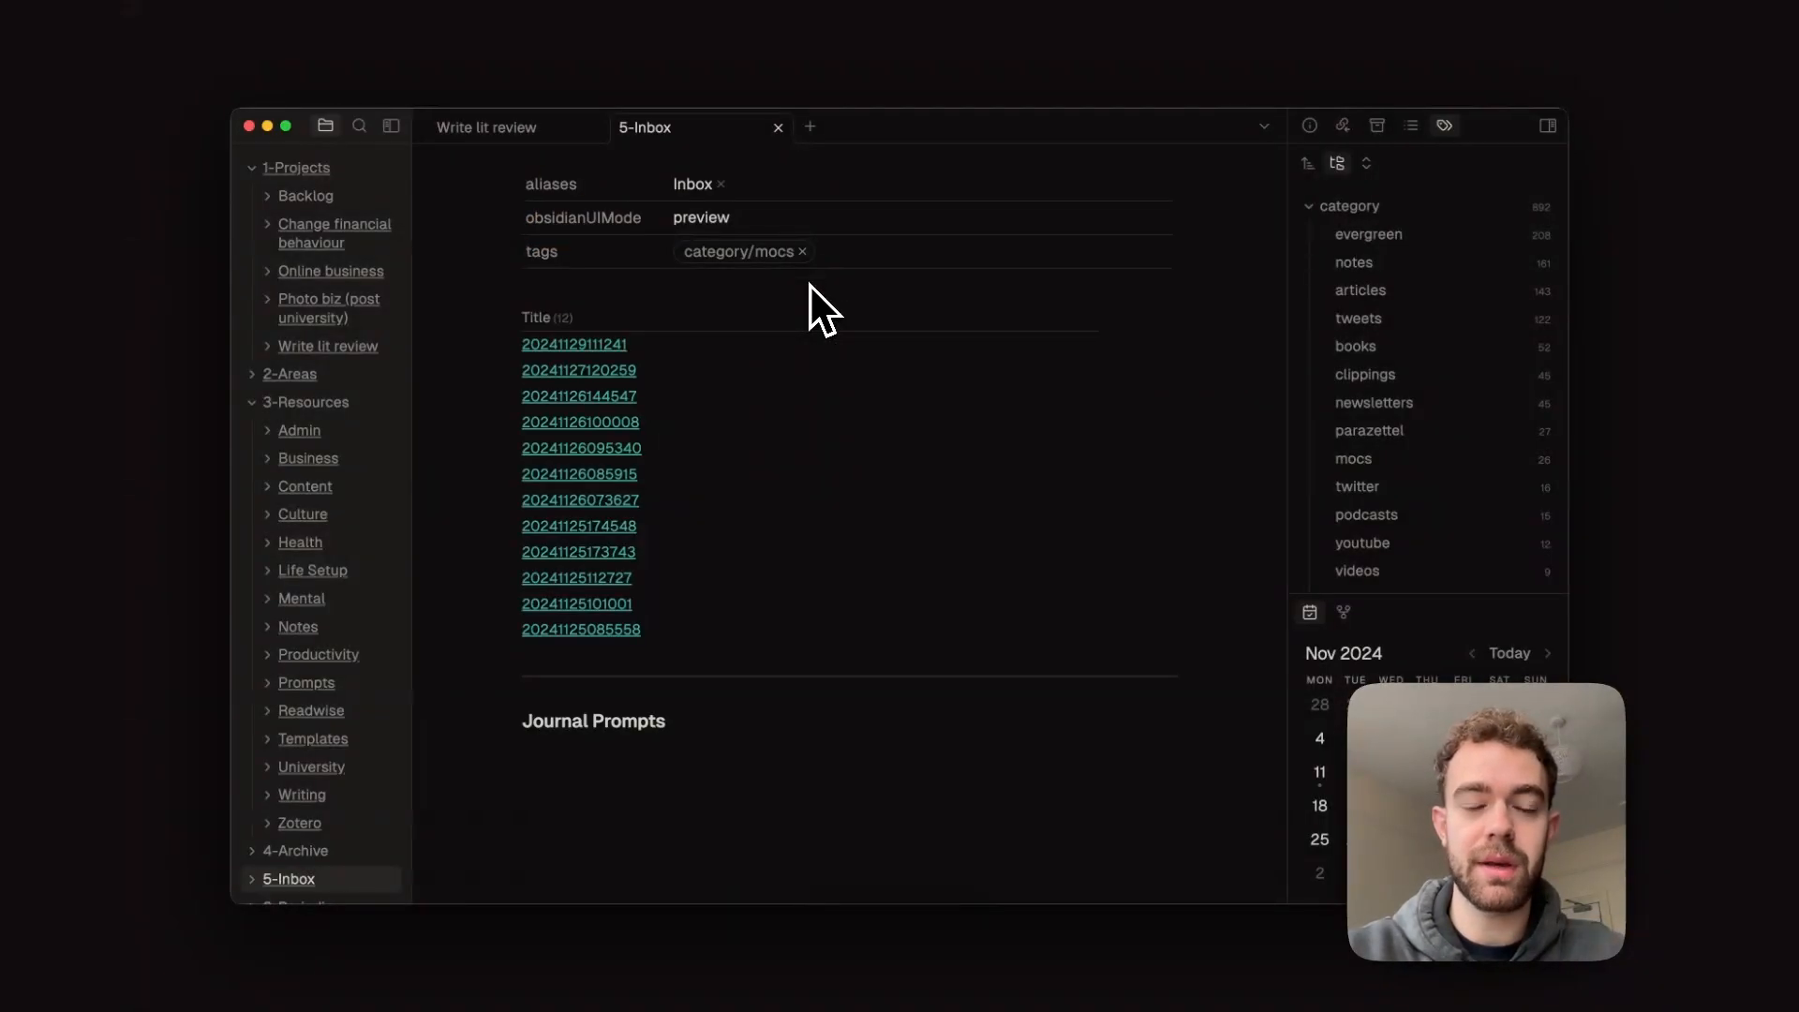
pyautogui.scroll(-3, 763, 335)
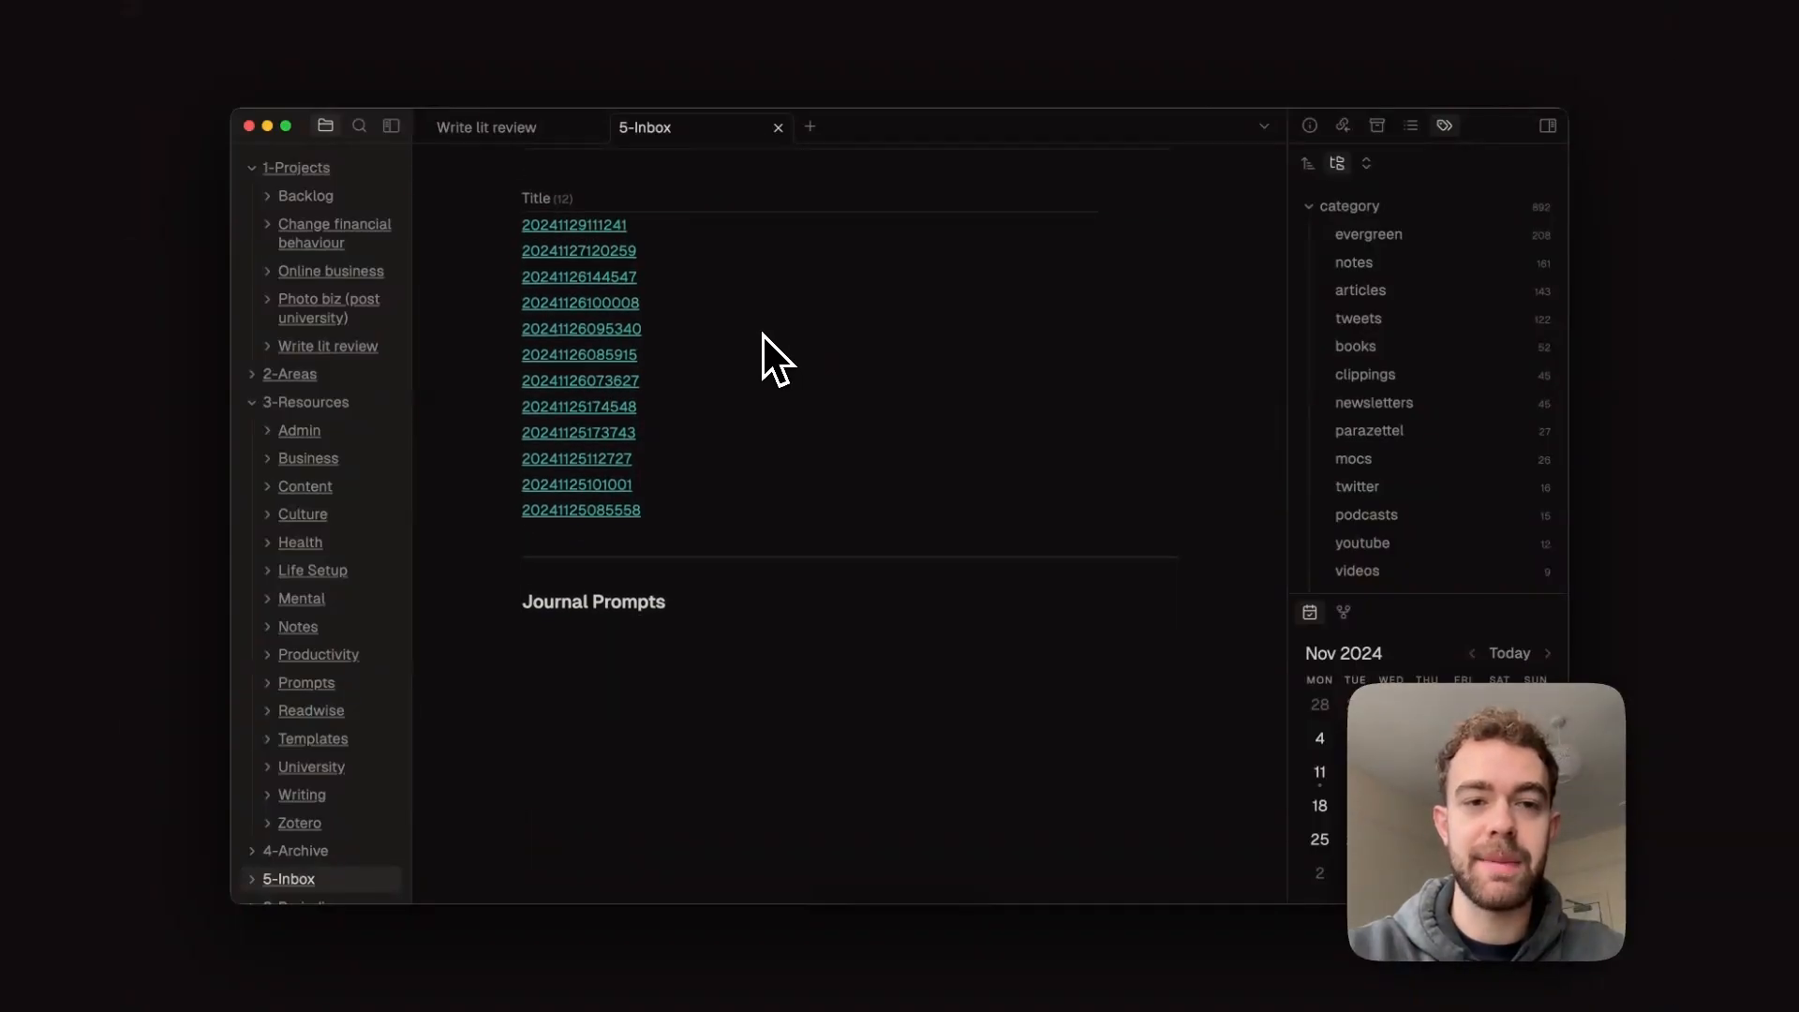
pyautogui.scroll(3, 764, 335)
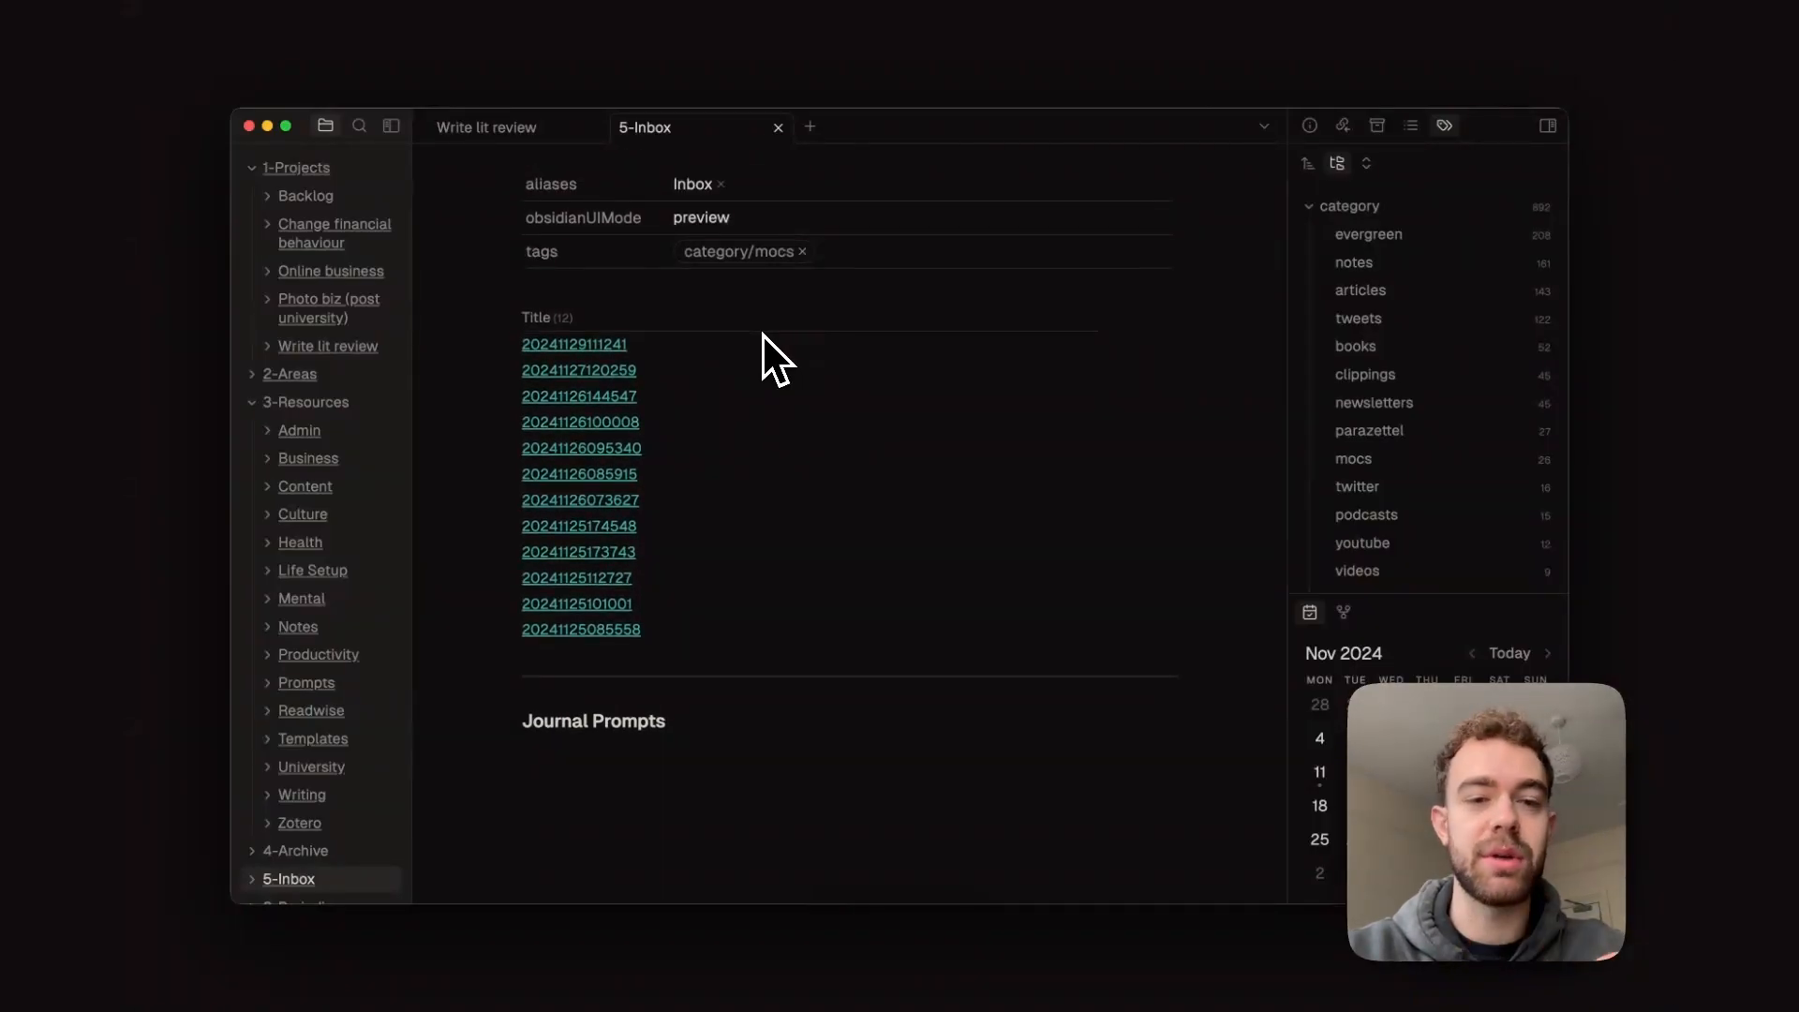
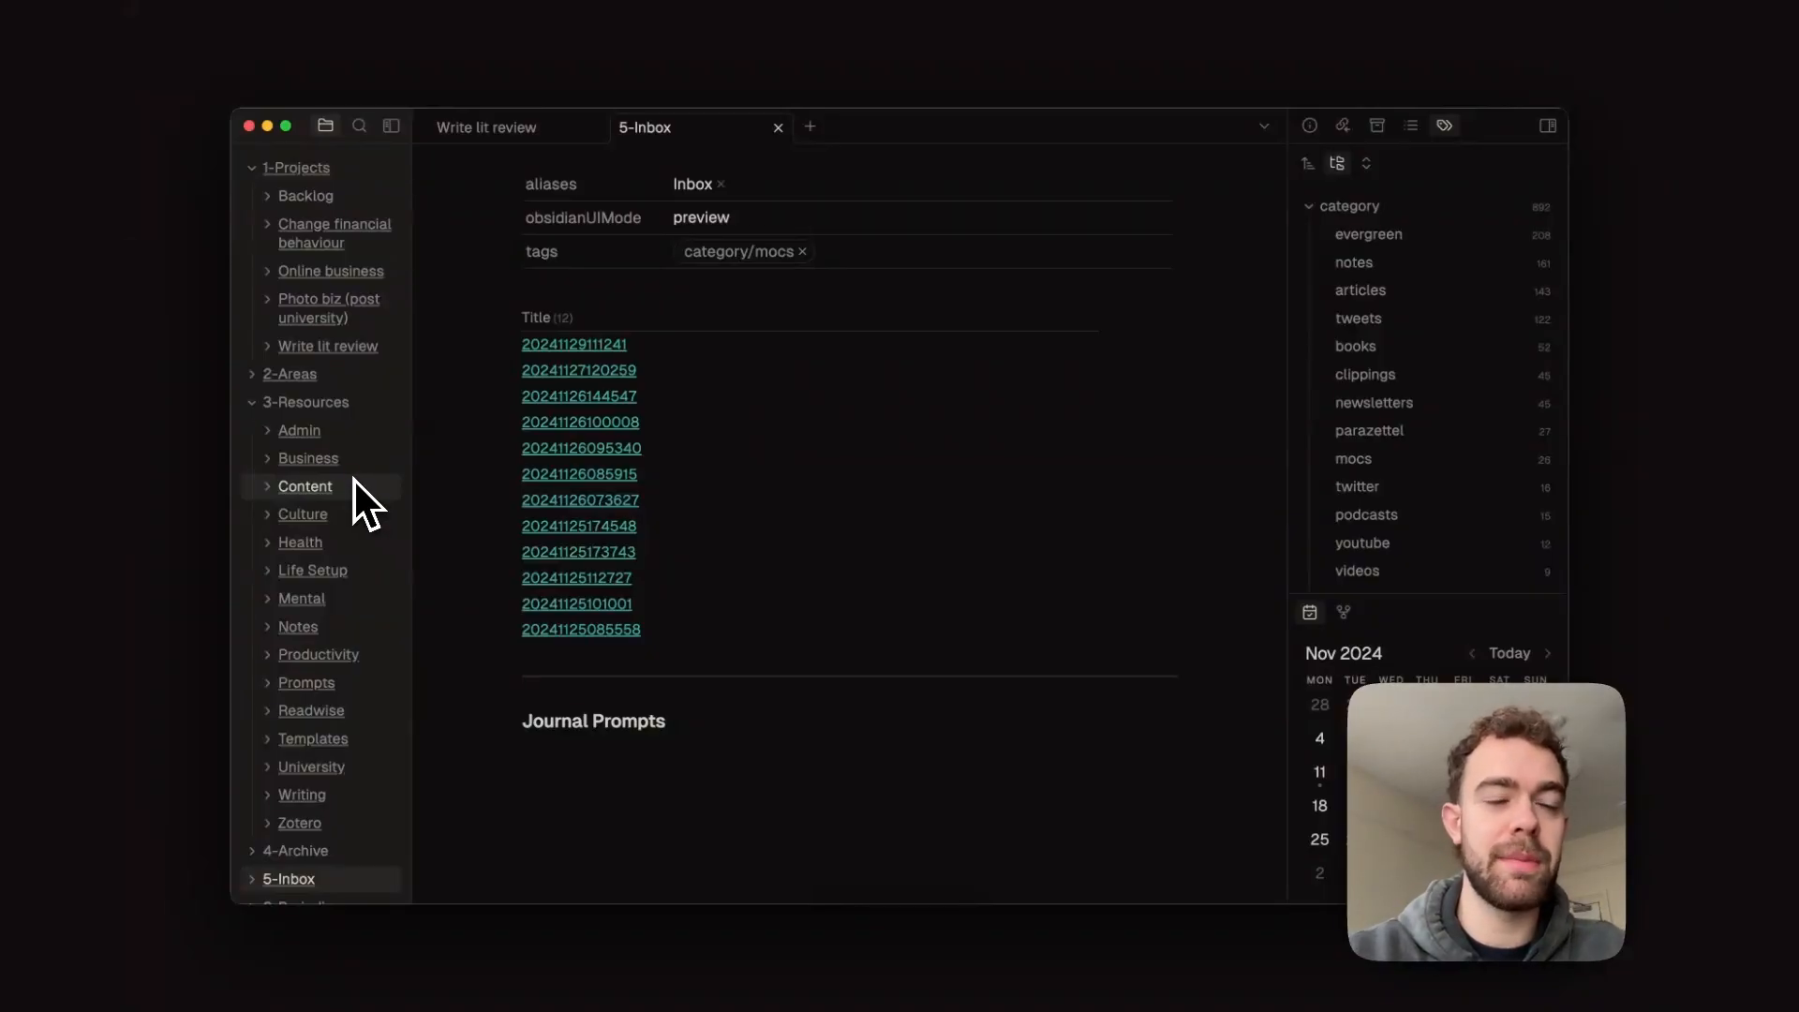
# Create a new folder named "New project" inside the 1-Projects folder
pyautogui.rightClick(356, 178)
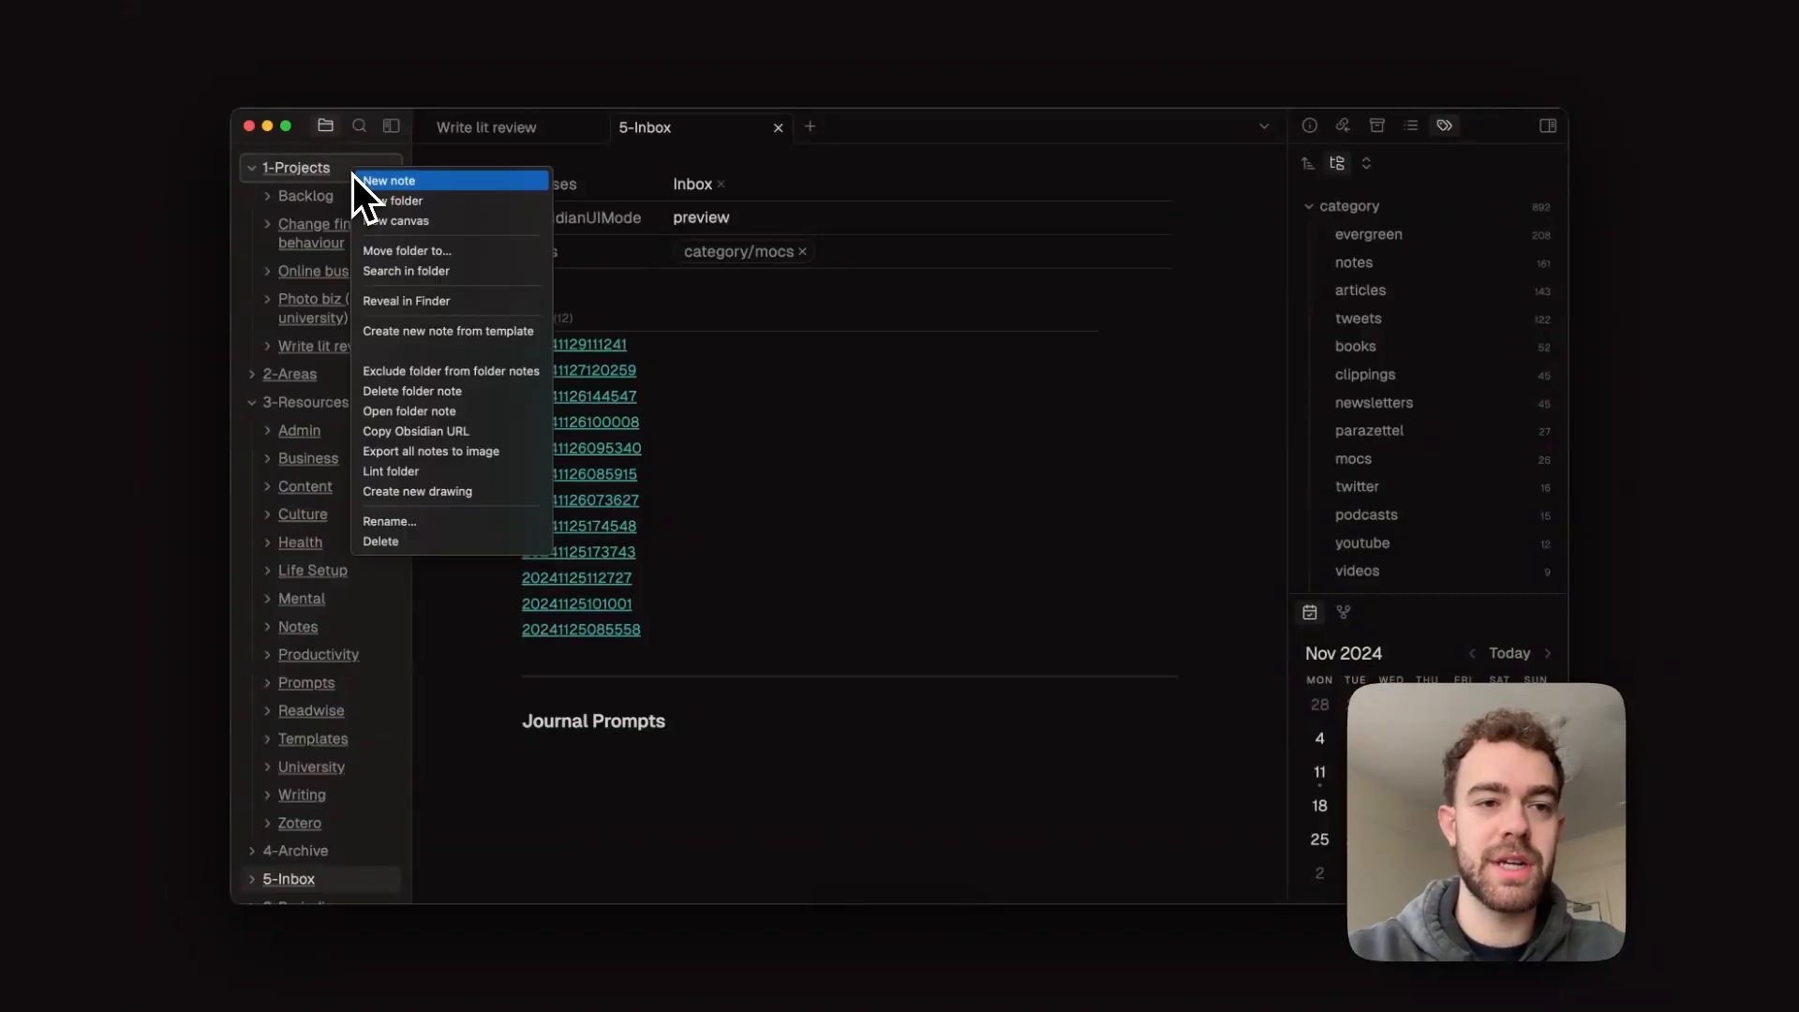
pyautogui.click(403, 198)
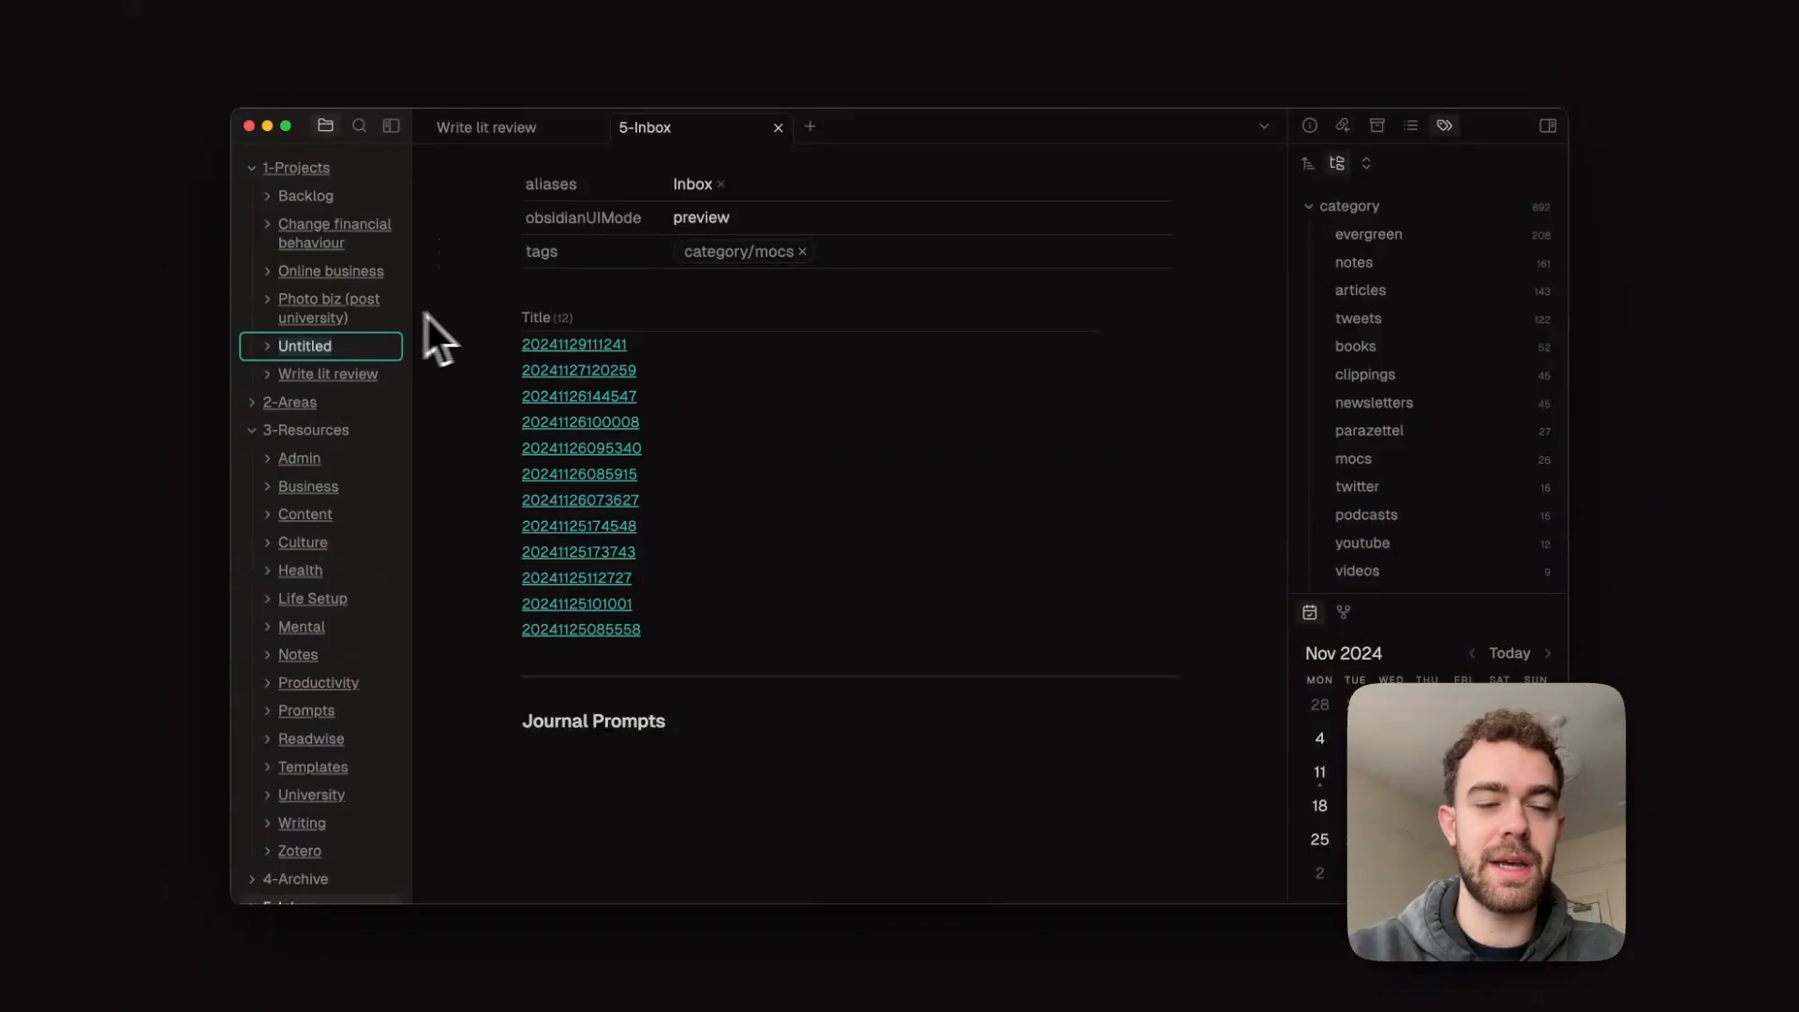
pyautogui.write('New project')
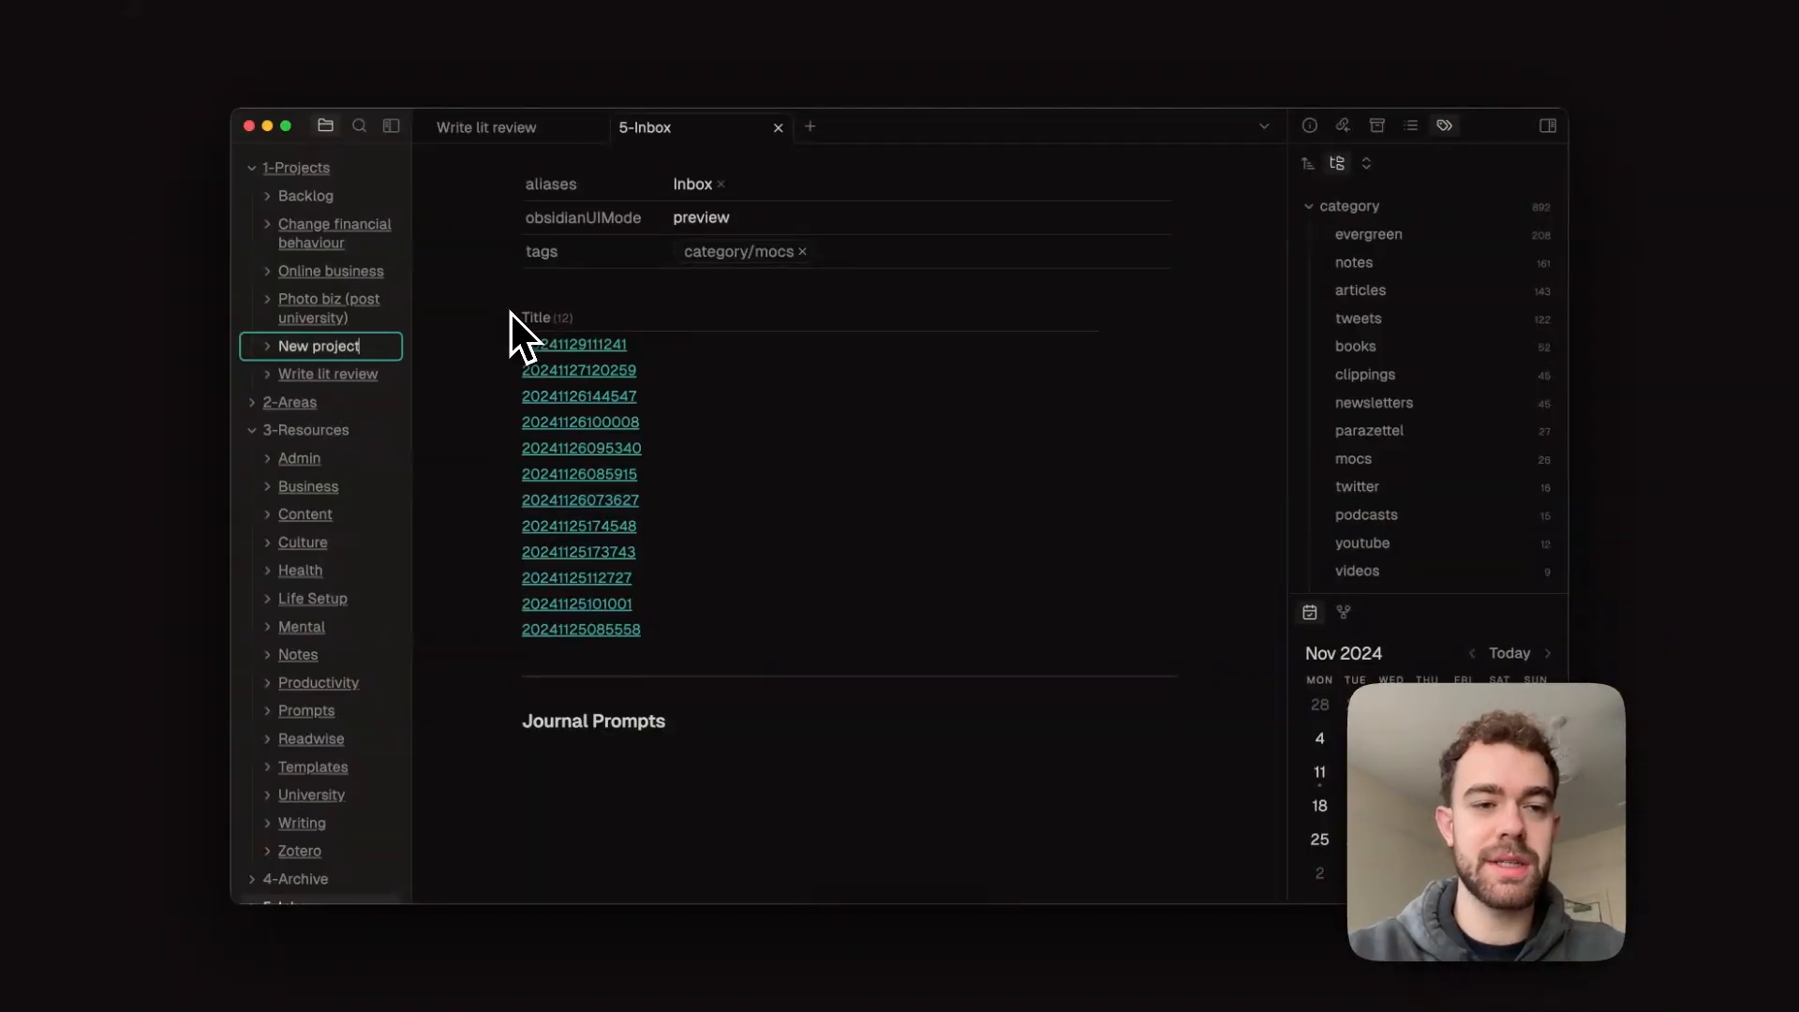
pyautogui.press('Return')
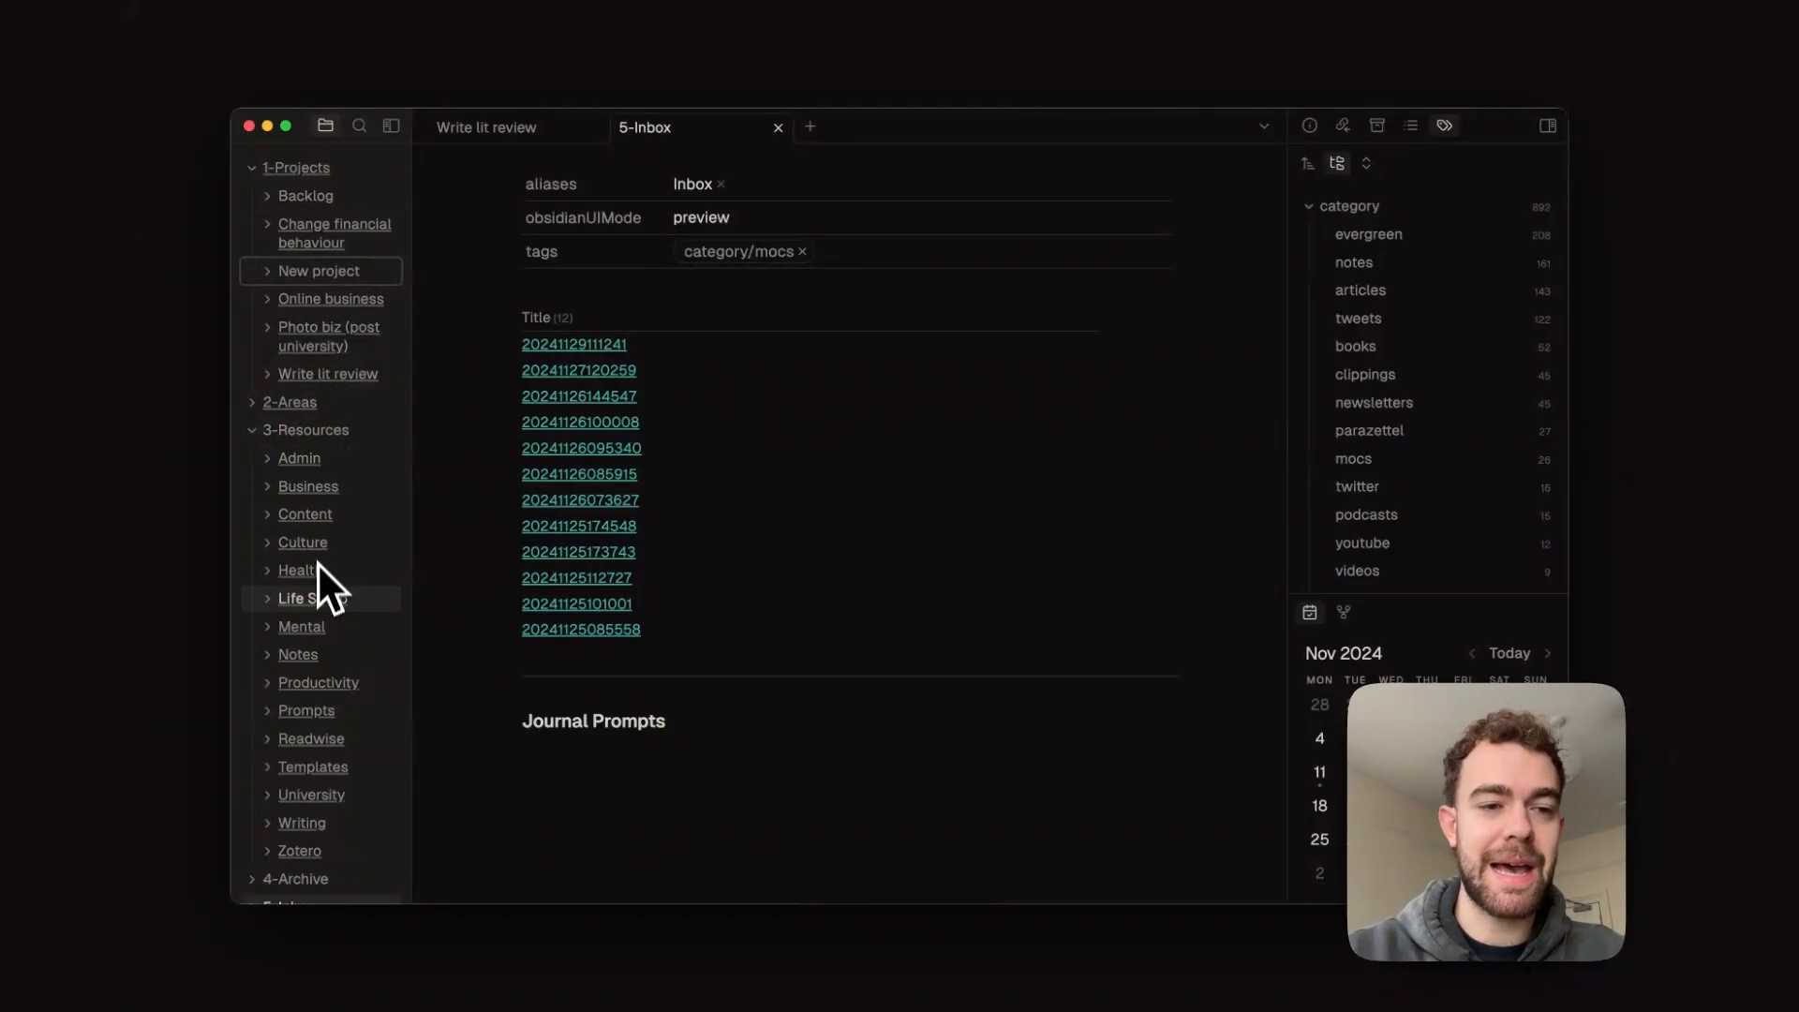
# Create a folder note for the New project folder
pyautogui.scroll(-3, 319, 754)
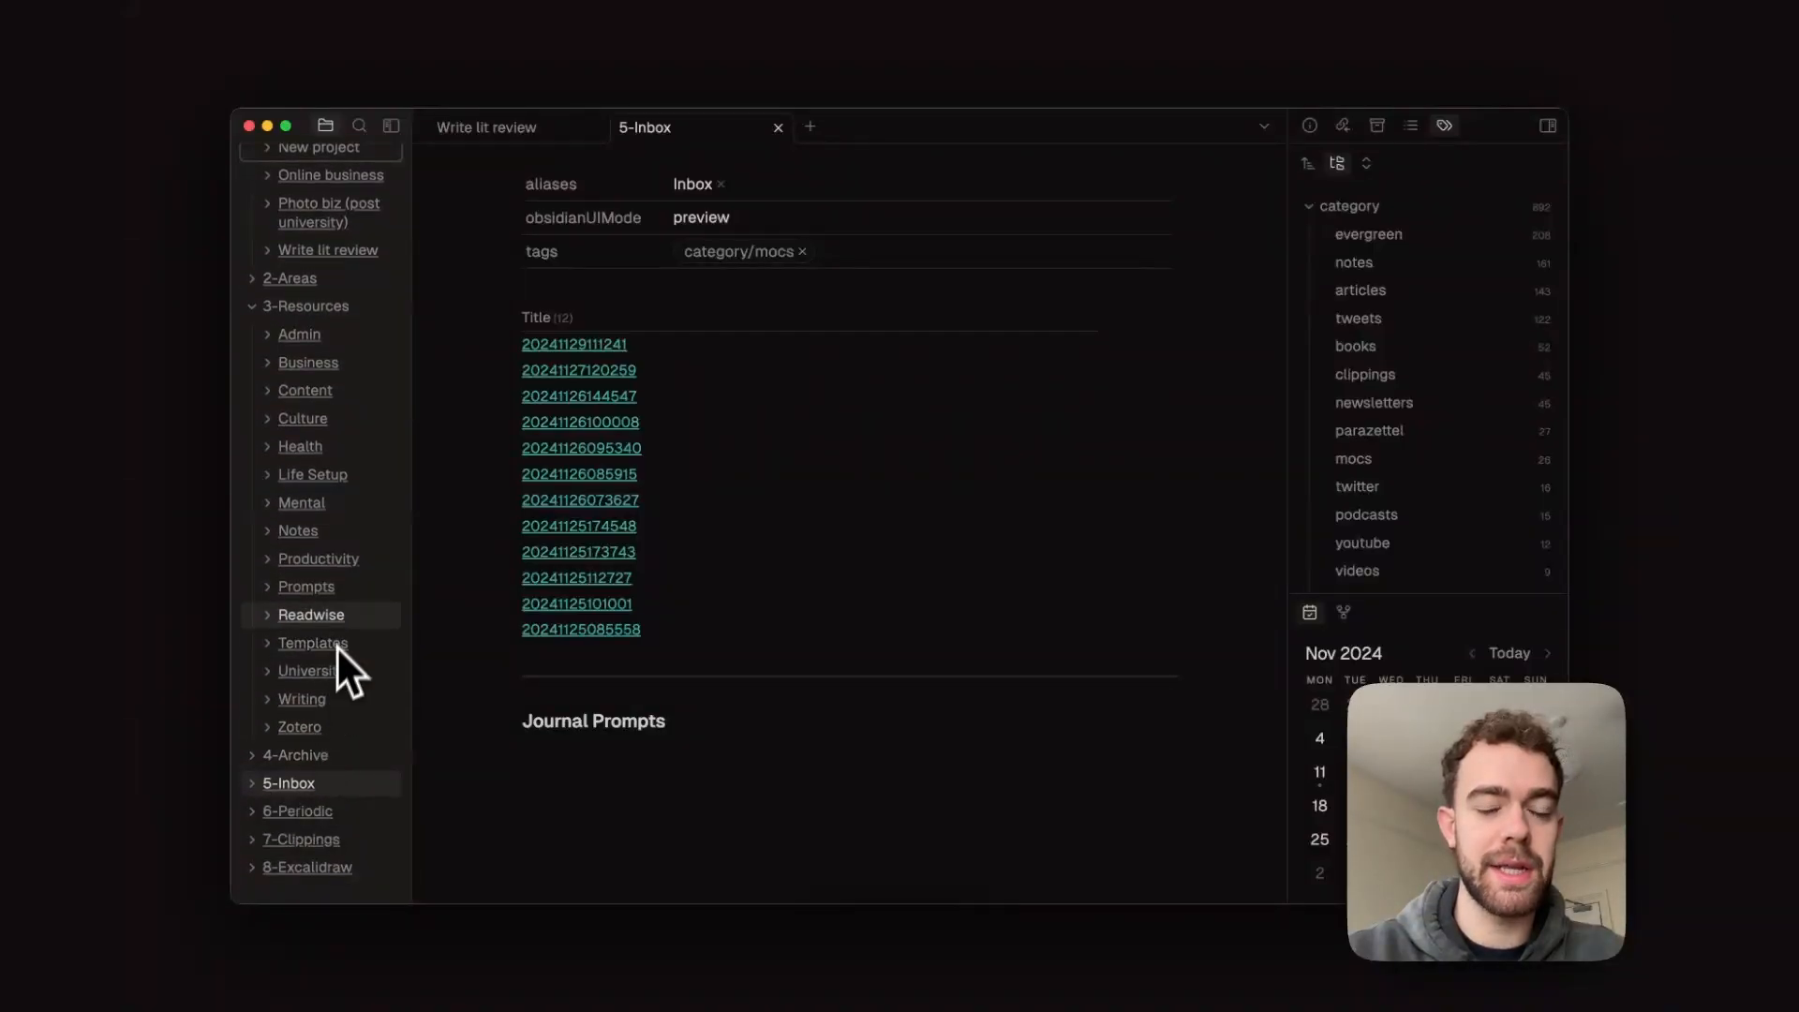
pyautogui.scroll(3, 337, 637)
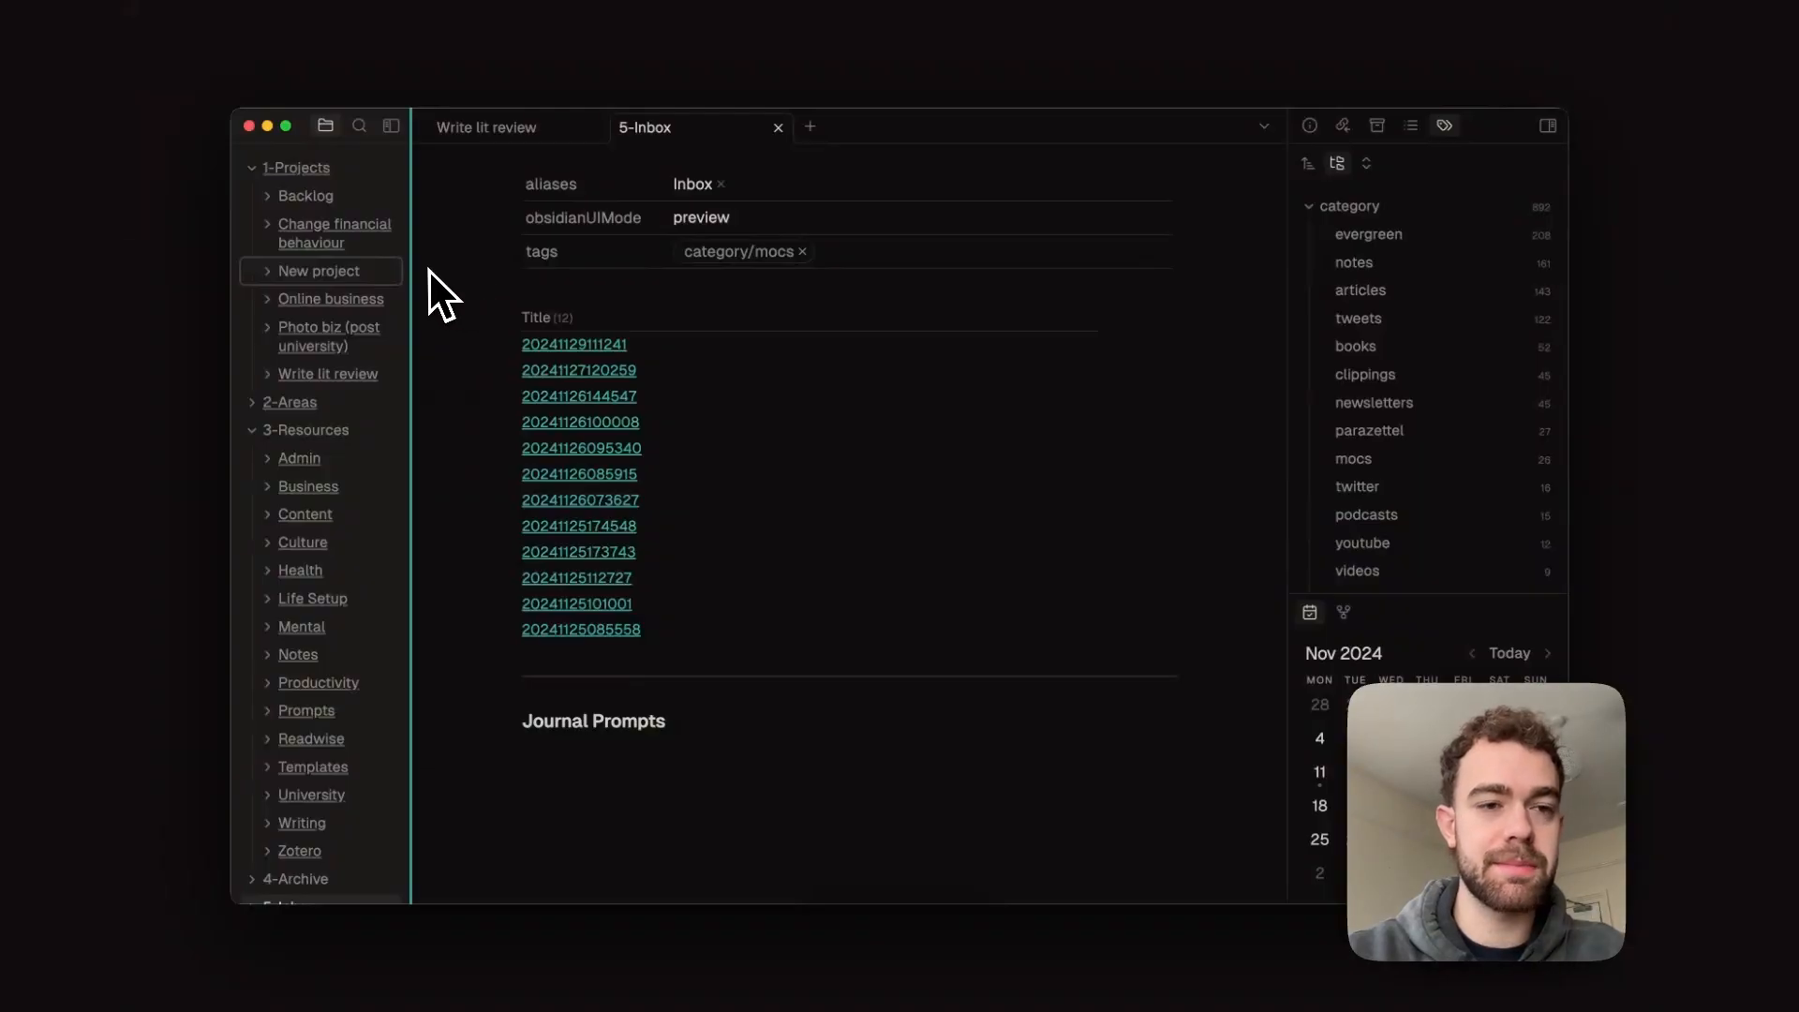
pyautogui.click(332, 270)
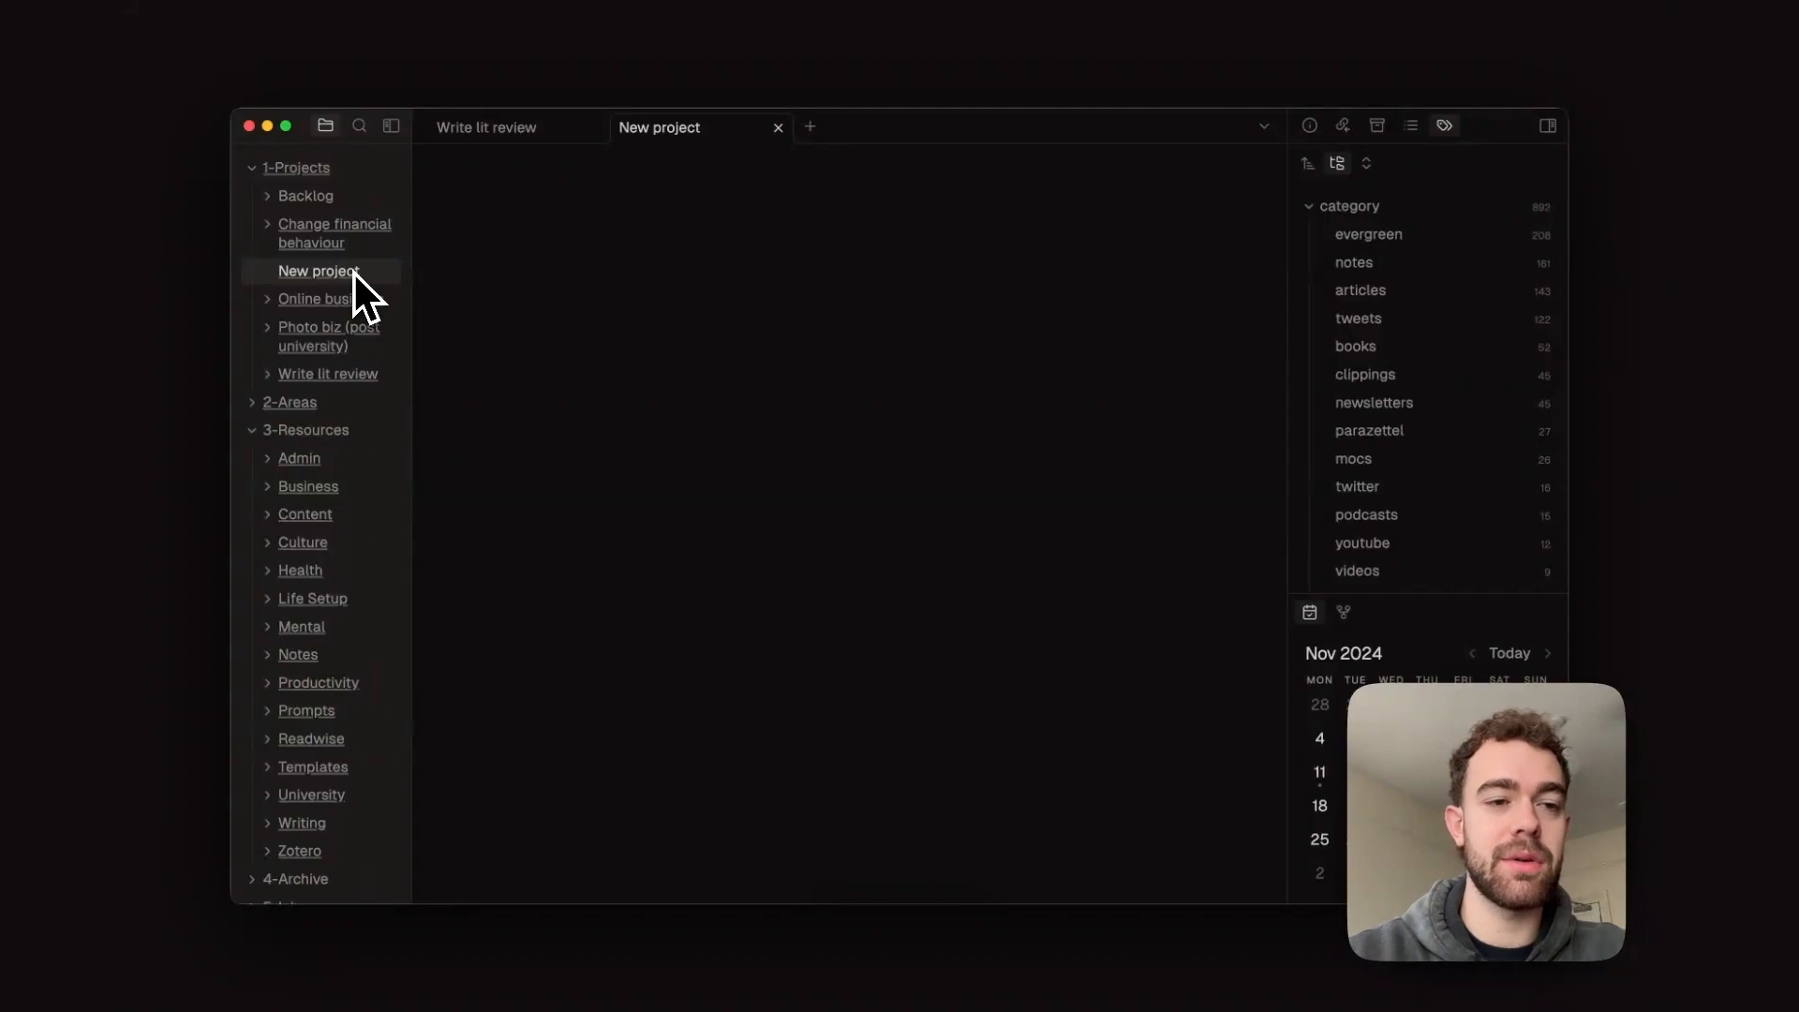
# Expand the Write lit review folder, look over its folder note as an example, collapse the folder and close the note
pyautogui.click(268, 375)
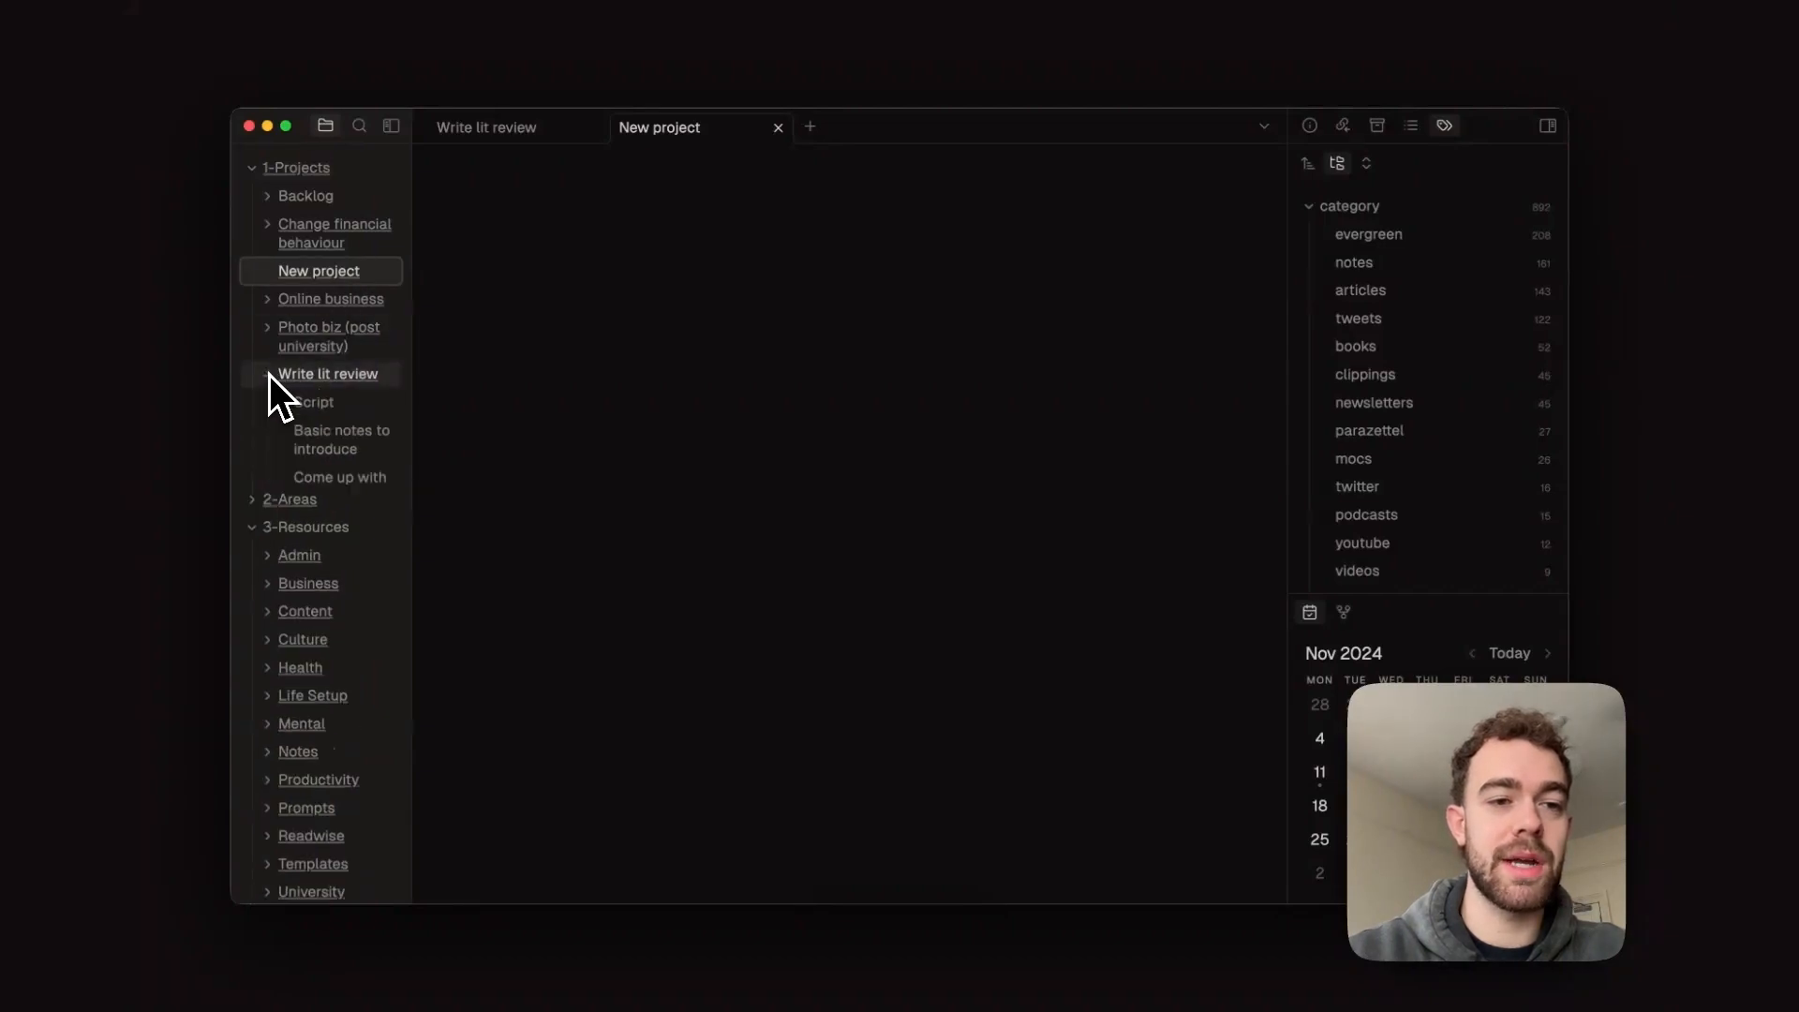
pyautogui.click(335, 382)
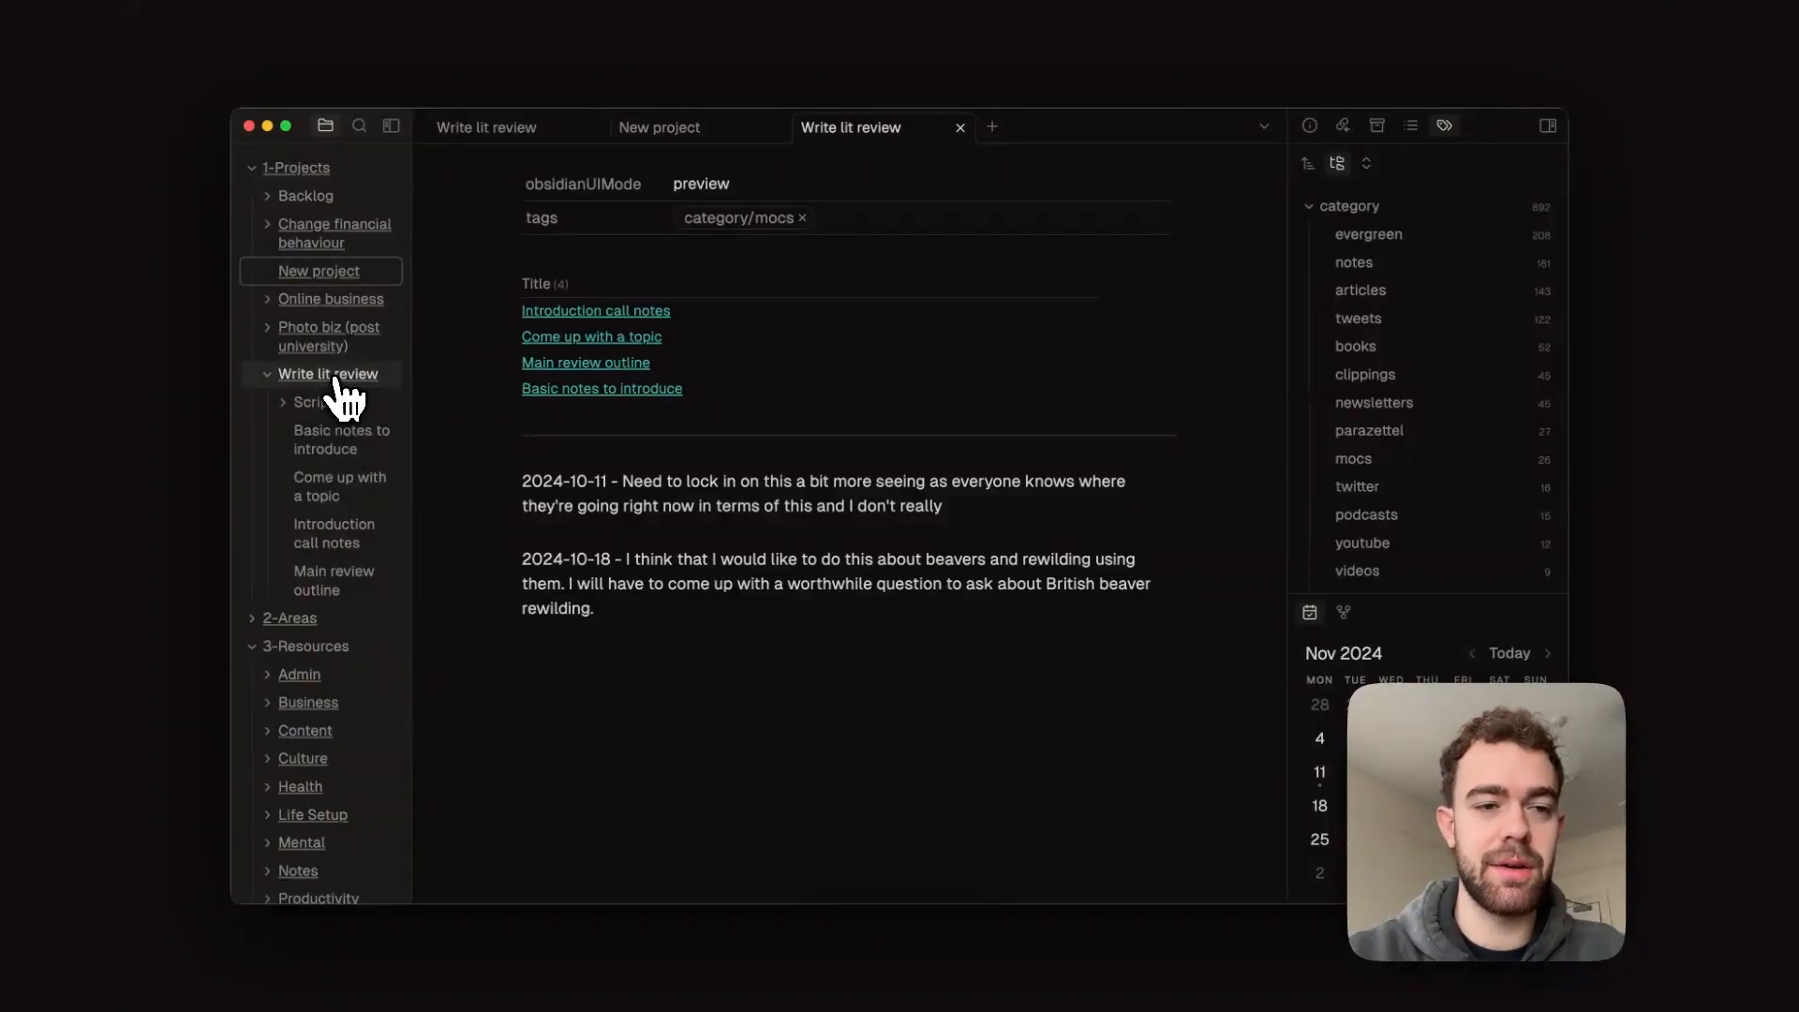
pyautogui.click(270, 375)
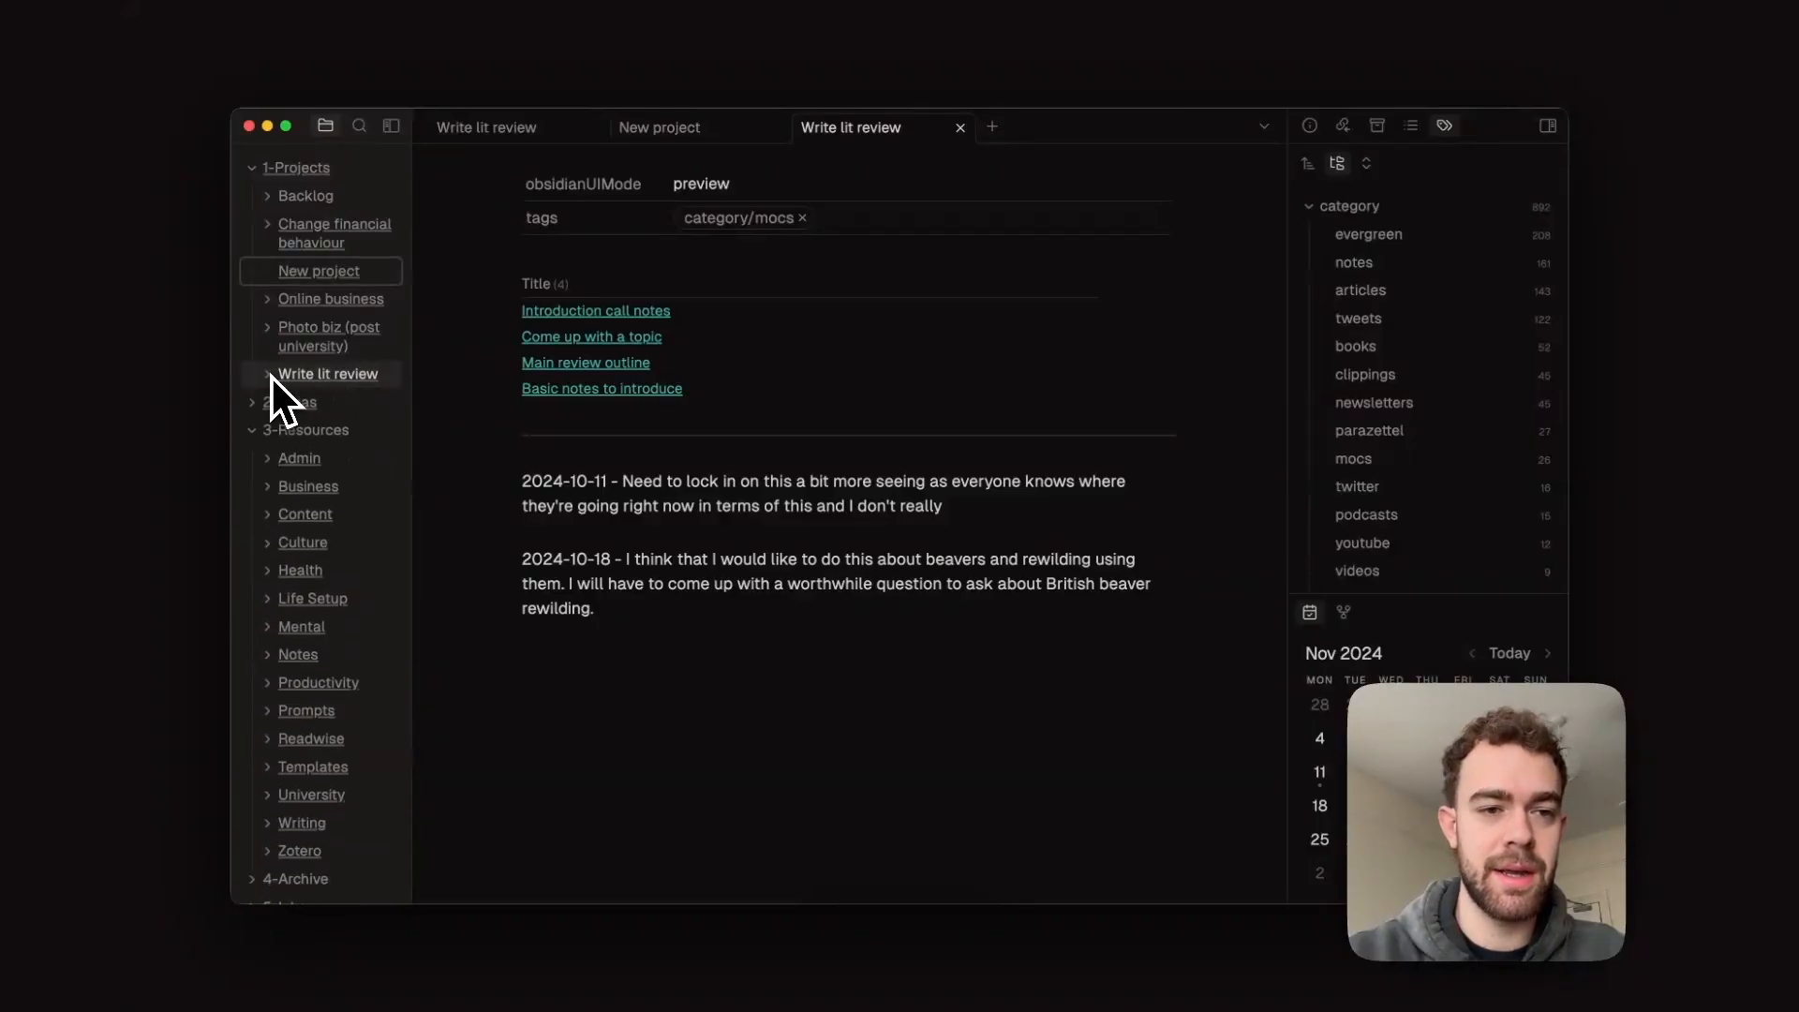
pyautogui.click(837, 491)
pyautogui.press('super+w')
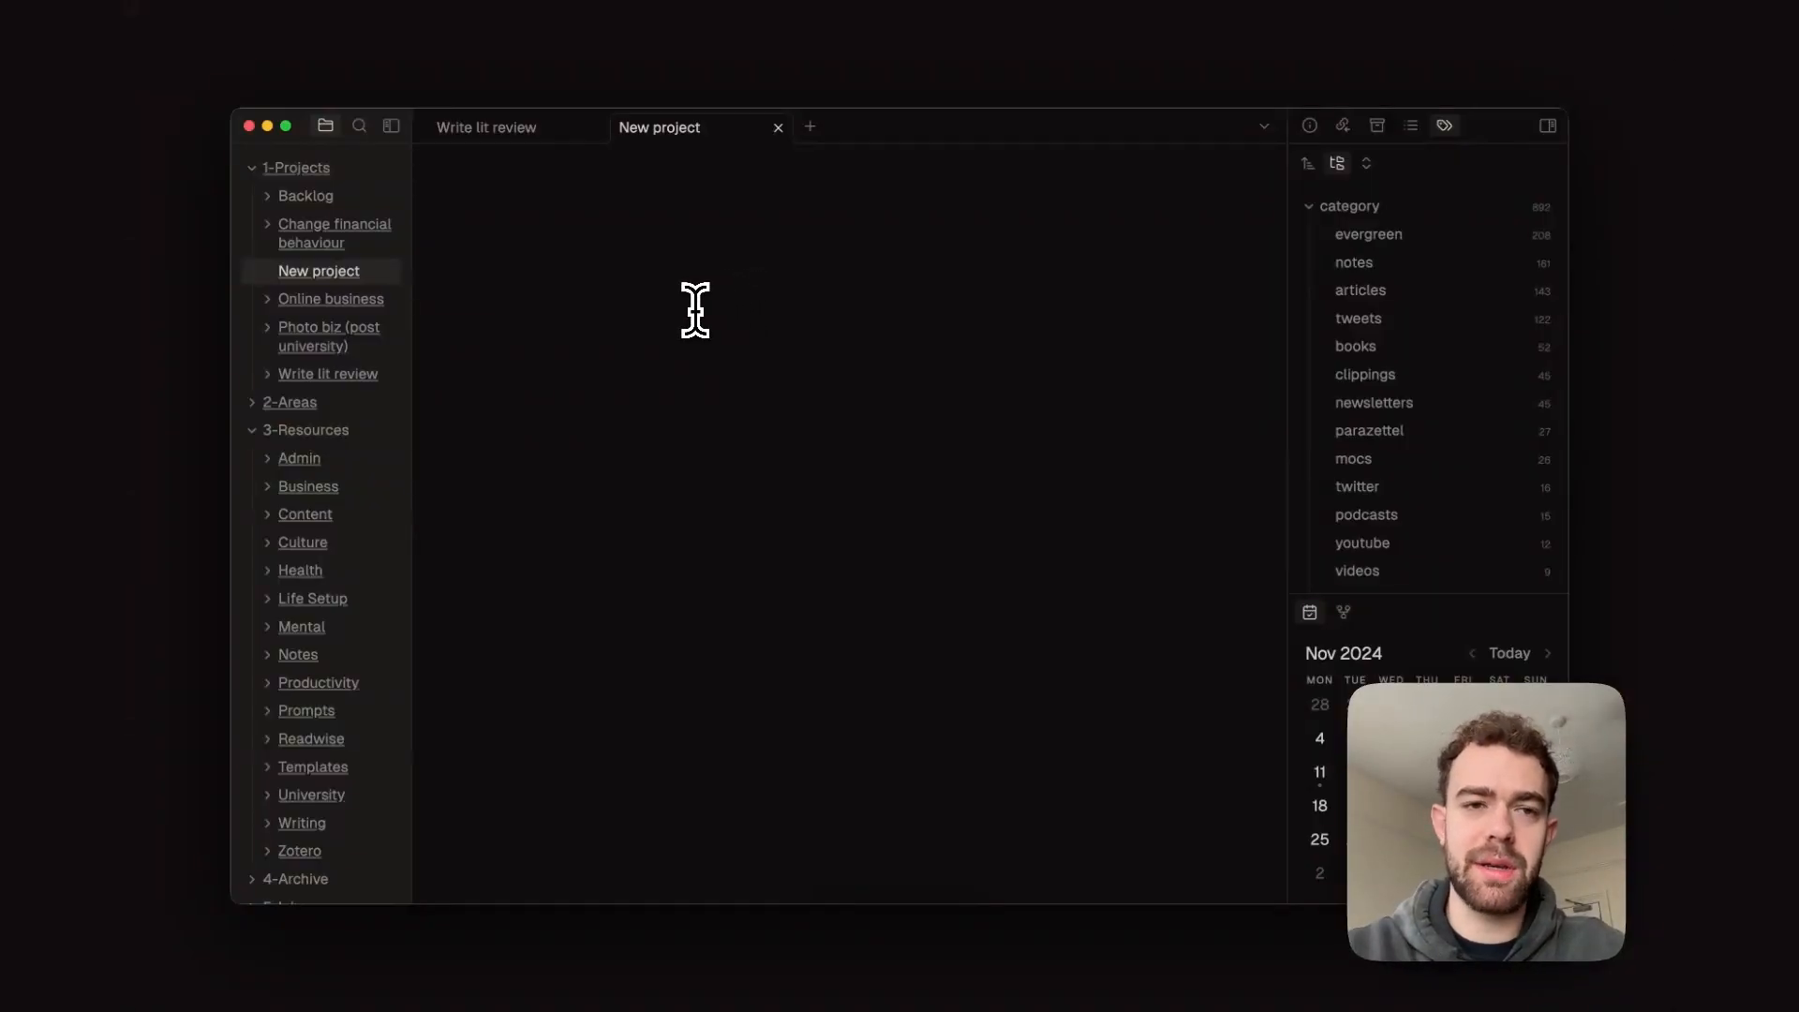
# Insert the MoC template into the empty New project folder note and switch the note to reading view
pyautogui.hotkey('alt', 'e')
pyautogui.press('Return')
pyautogui.hotkey('alt', 't')
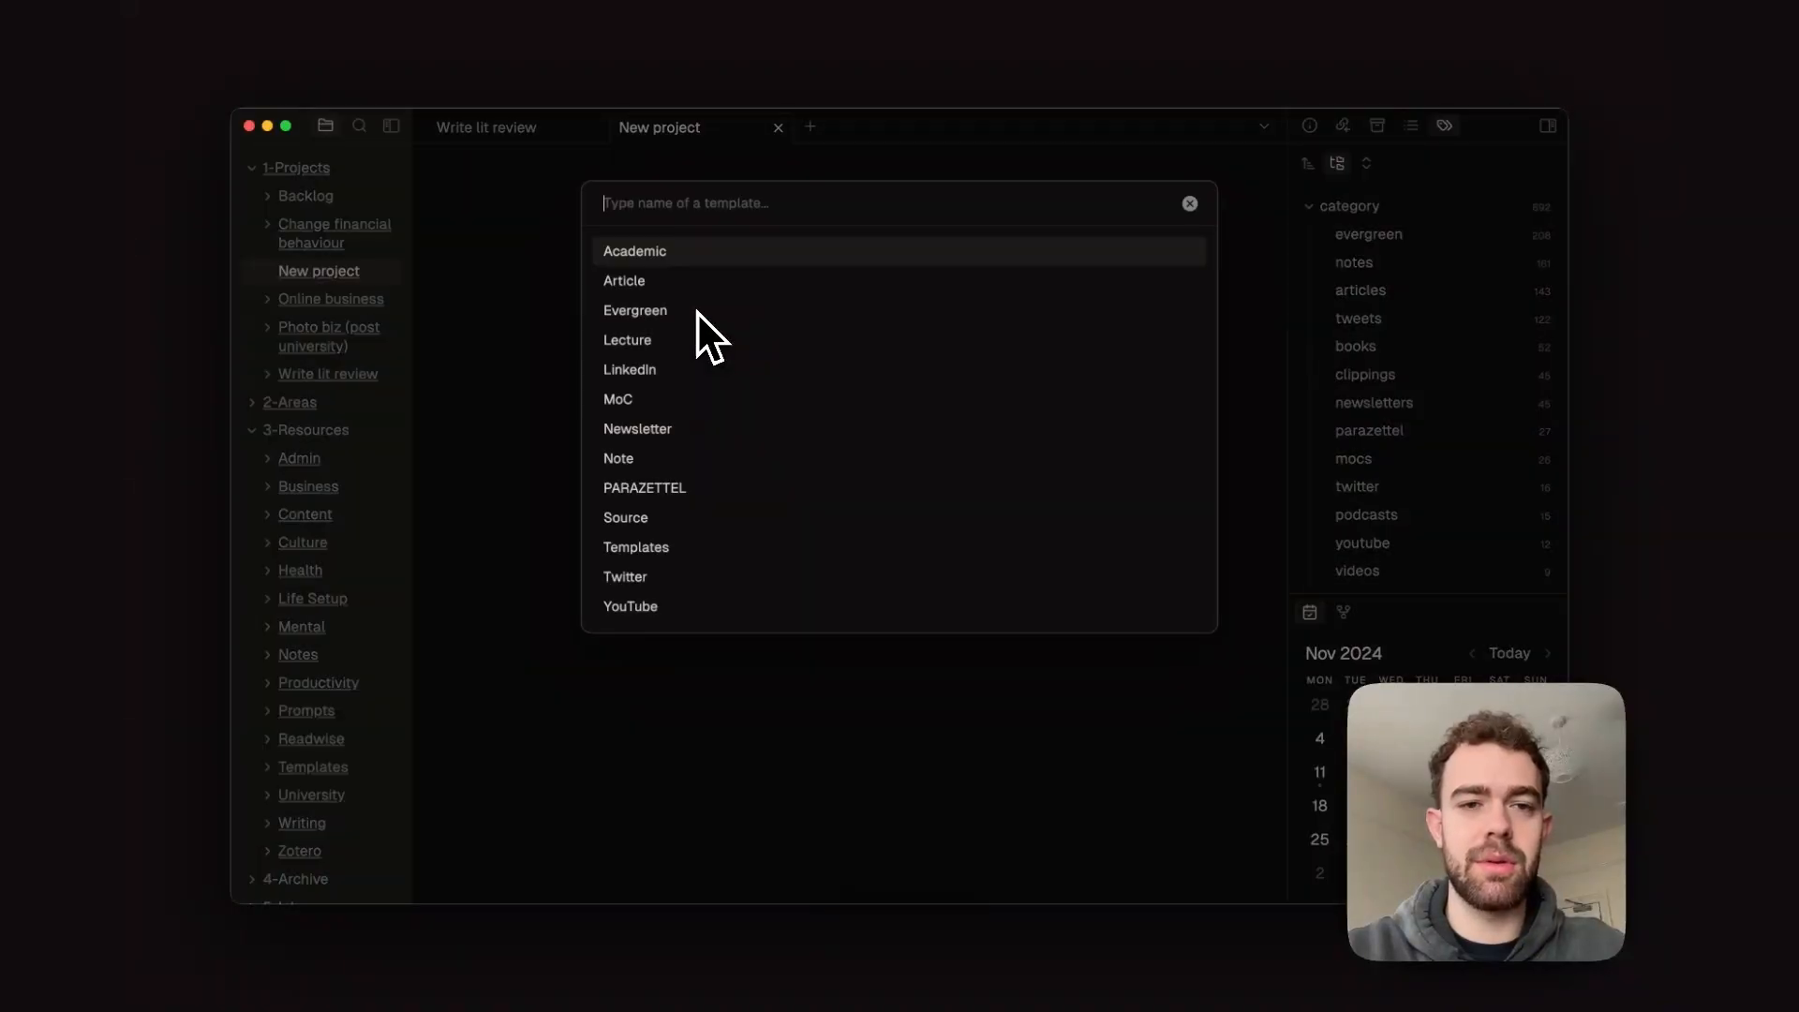
pyautogui.write('moc')
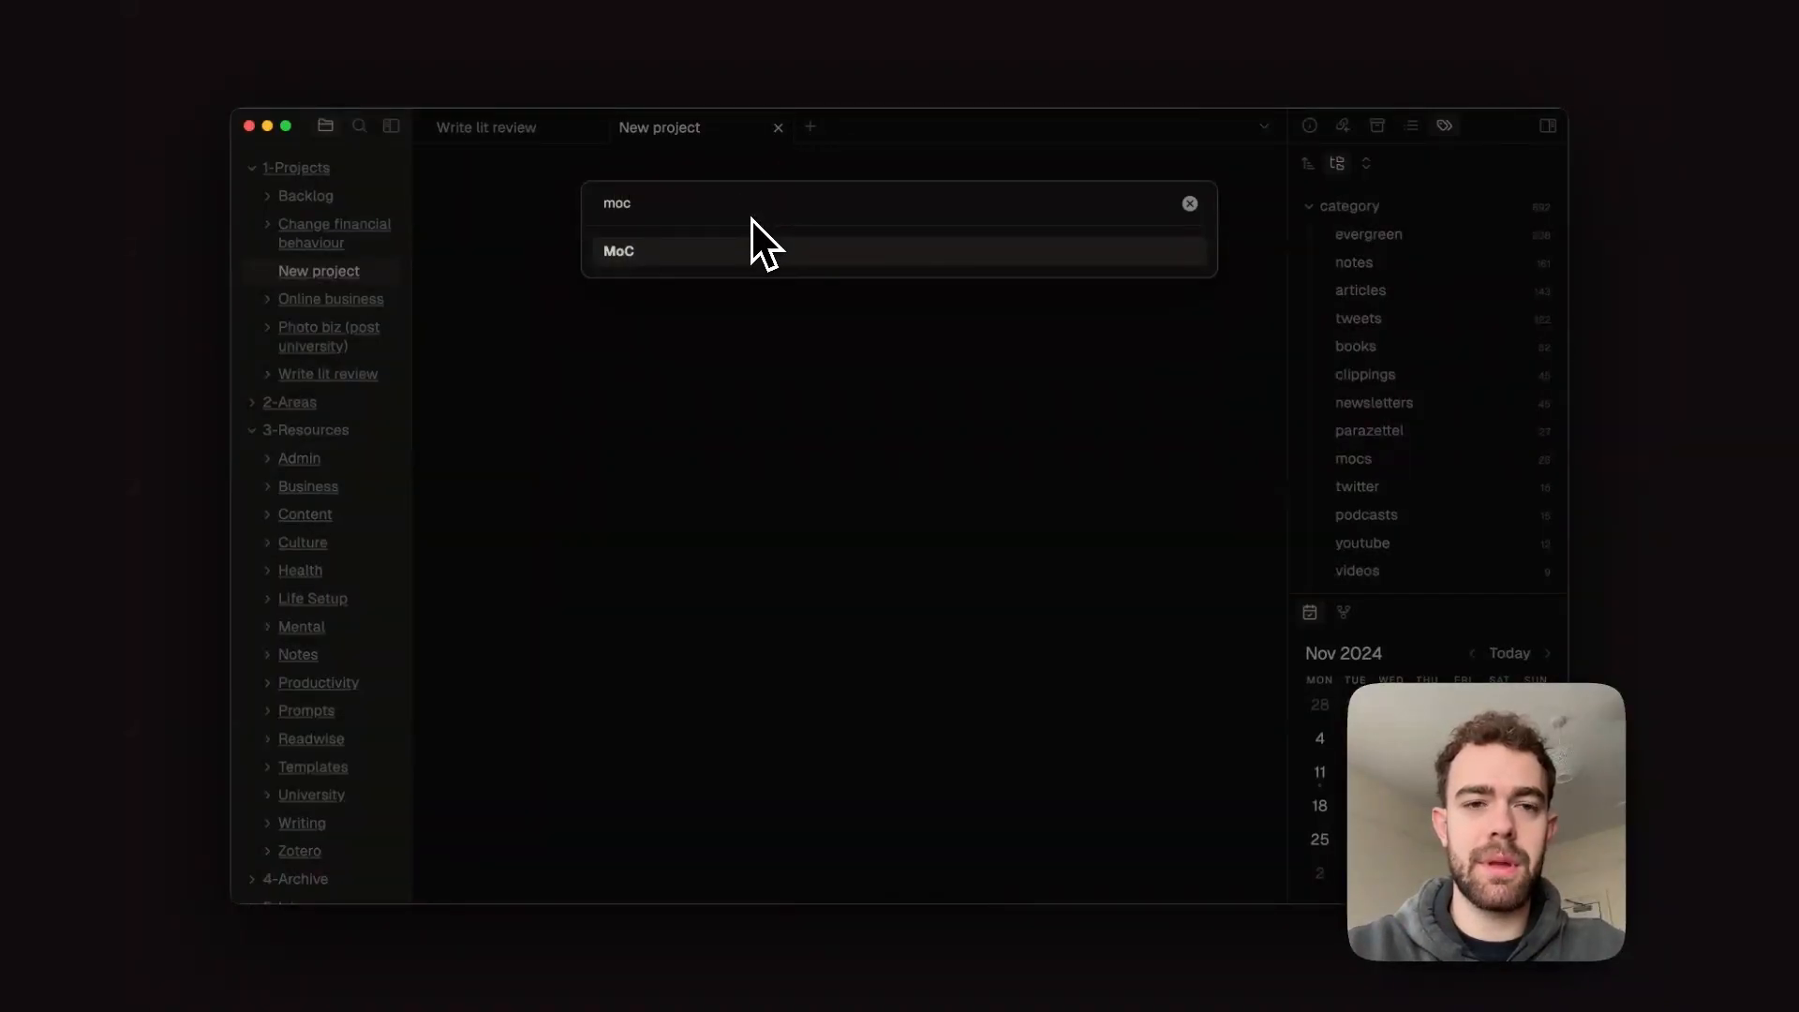
pyautogui.press('Return')
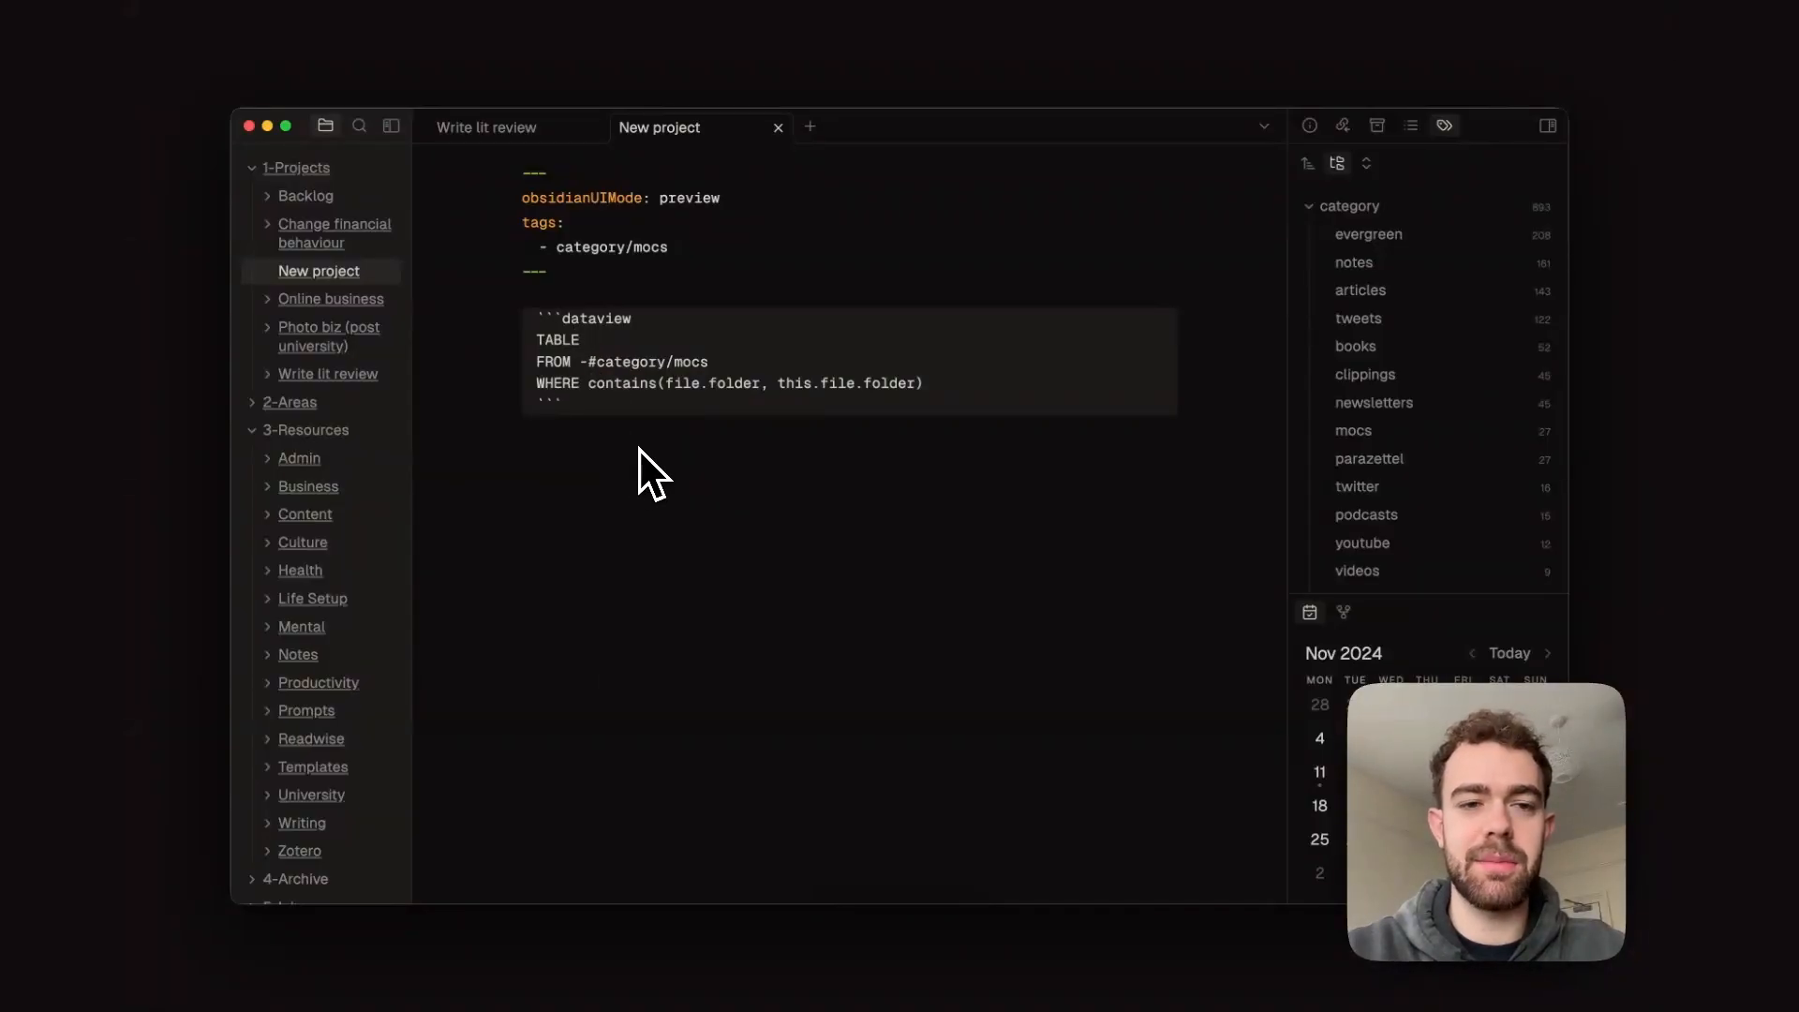
pyautogui.press('super+e')
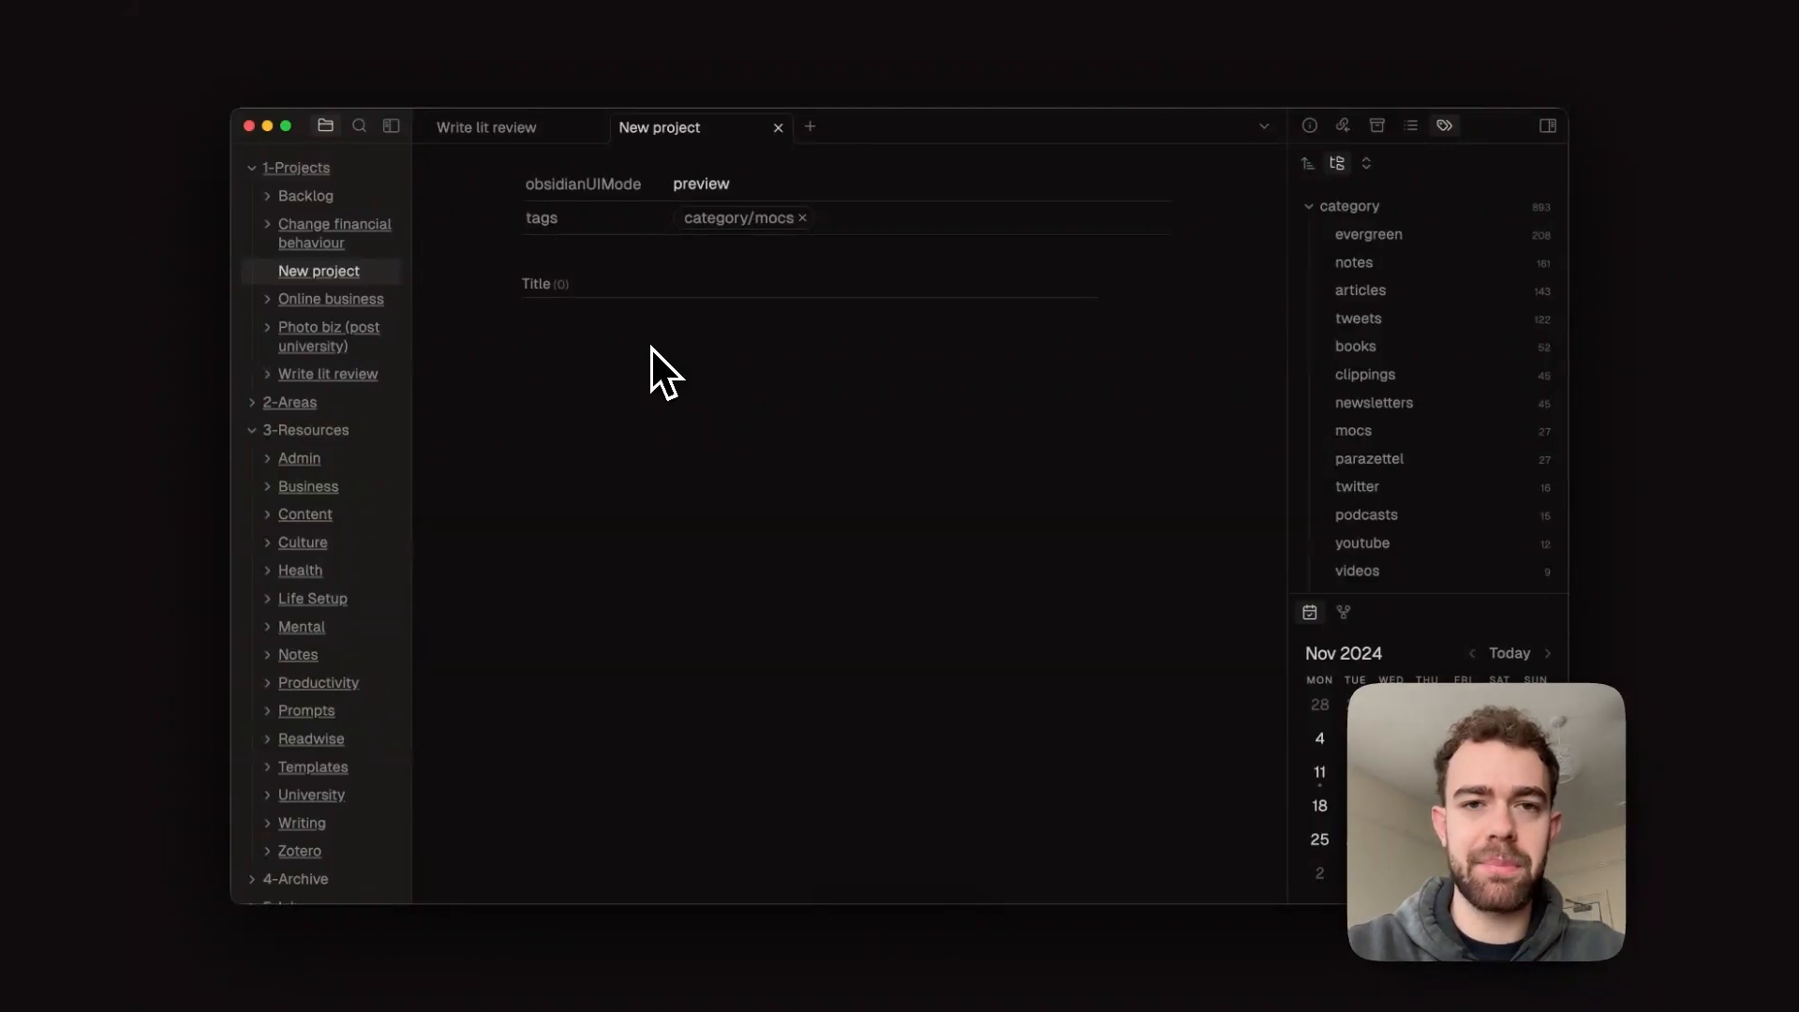
# Create a note titled "new note to do with the project" in the New project folder, containing "Here's some note content"
pyautogui.press('super+n')
pyautogui.write('new ')
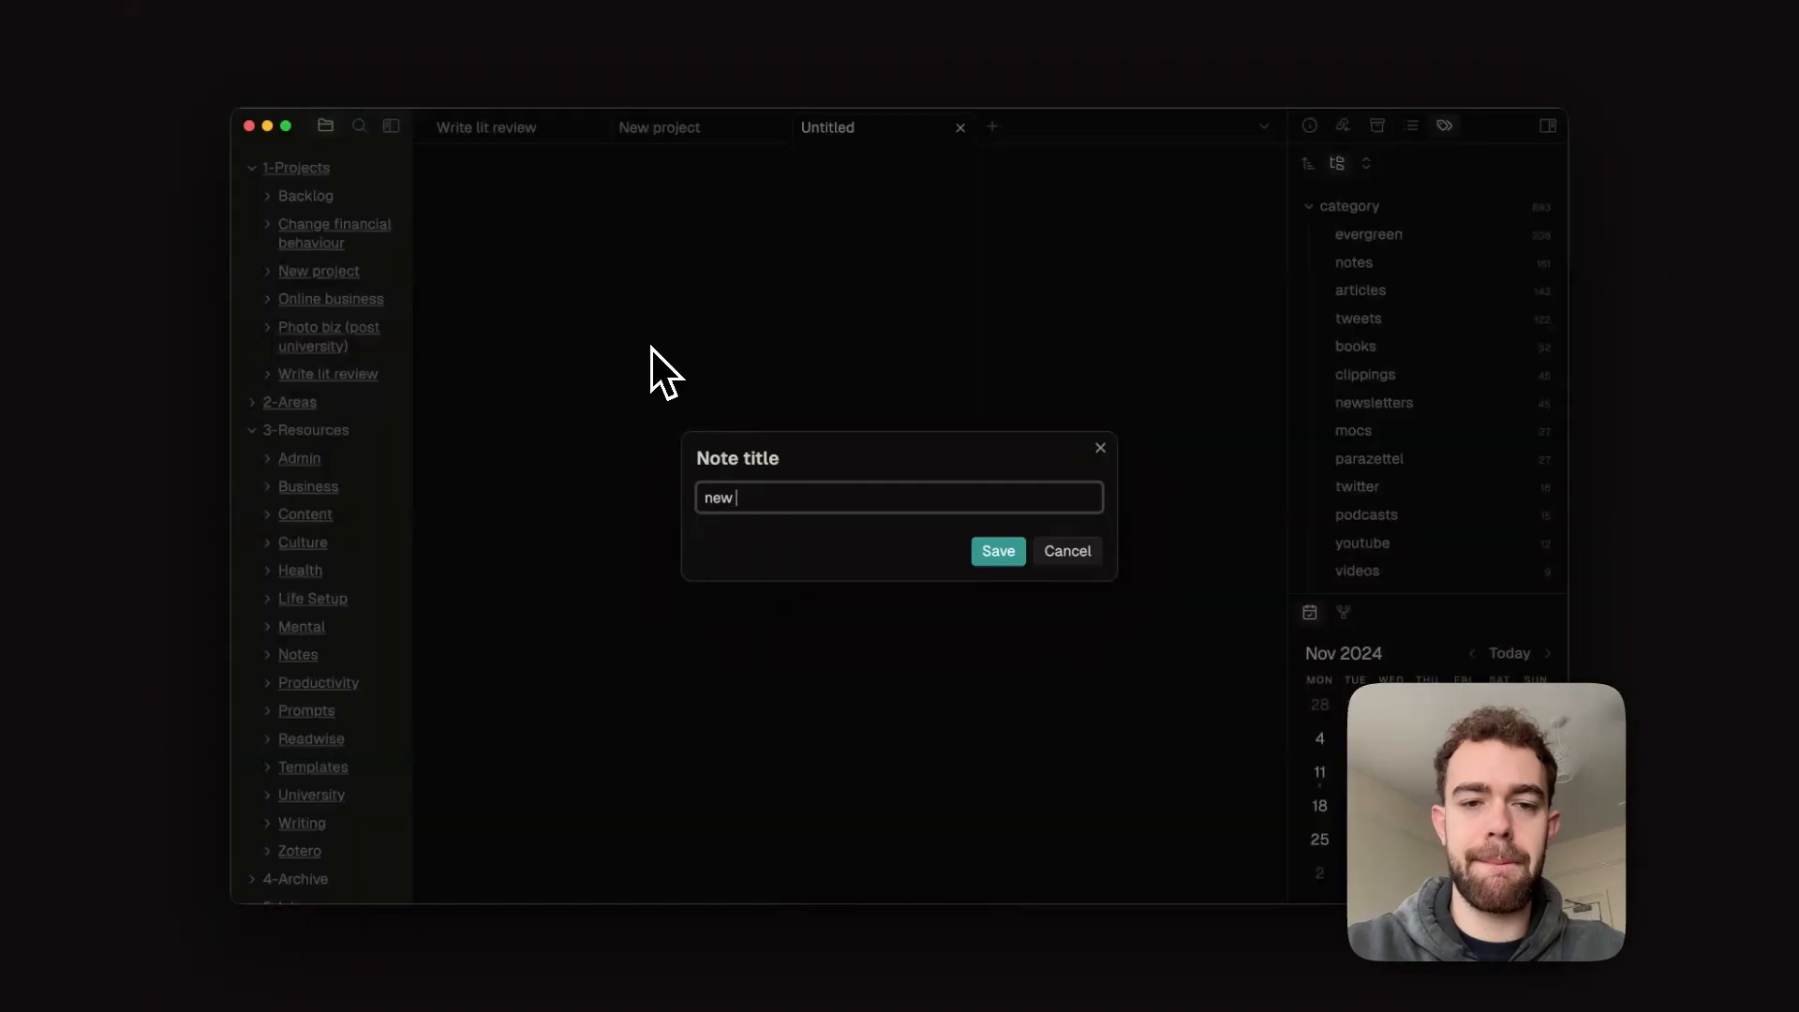
pyautogui.write('note to do with the project')
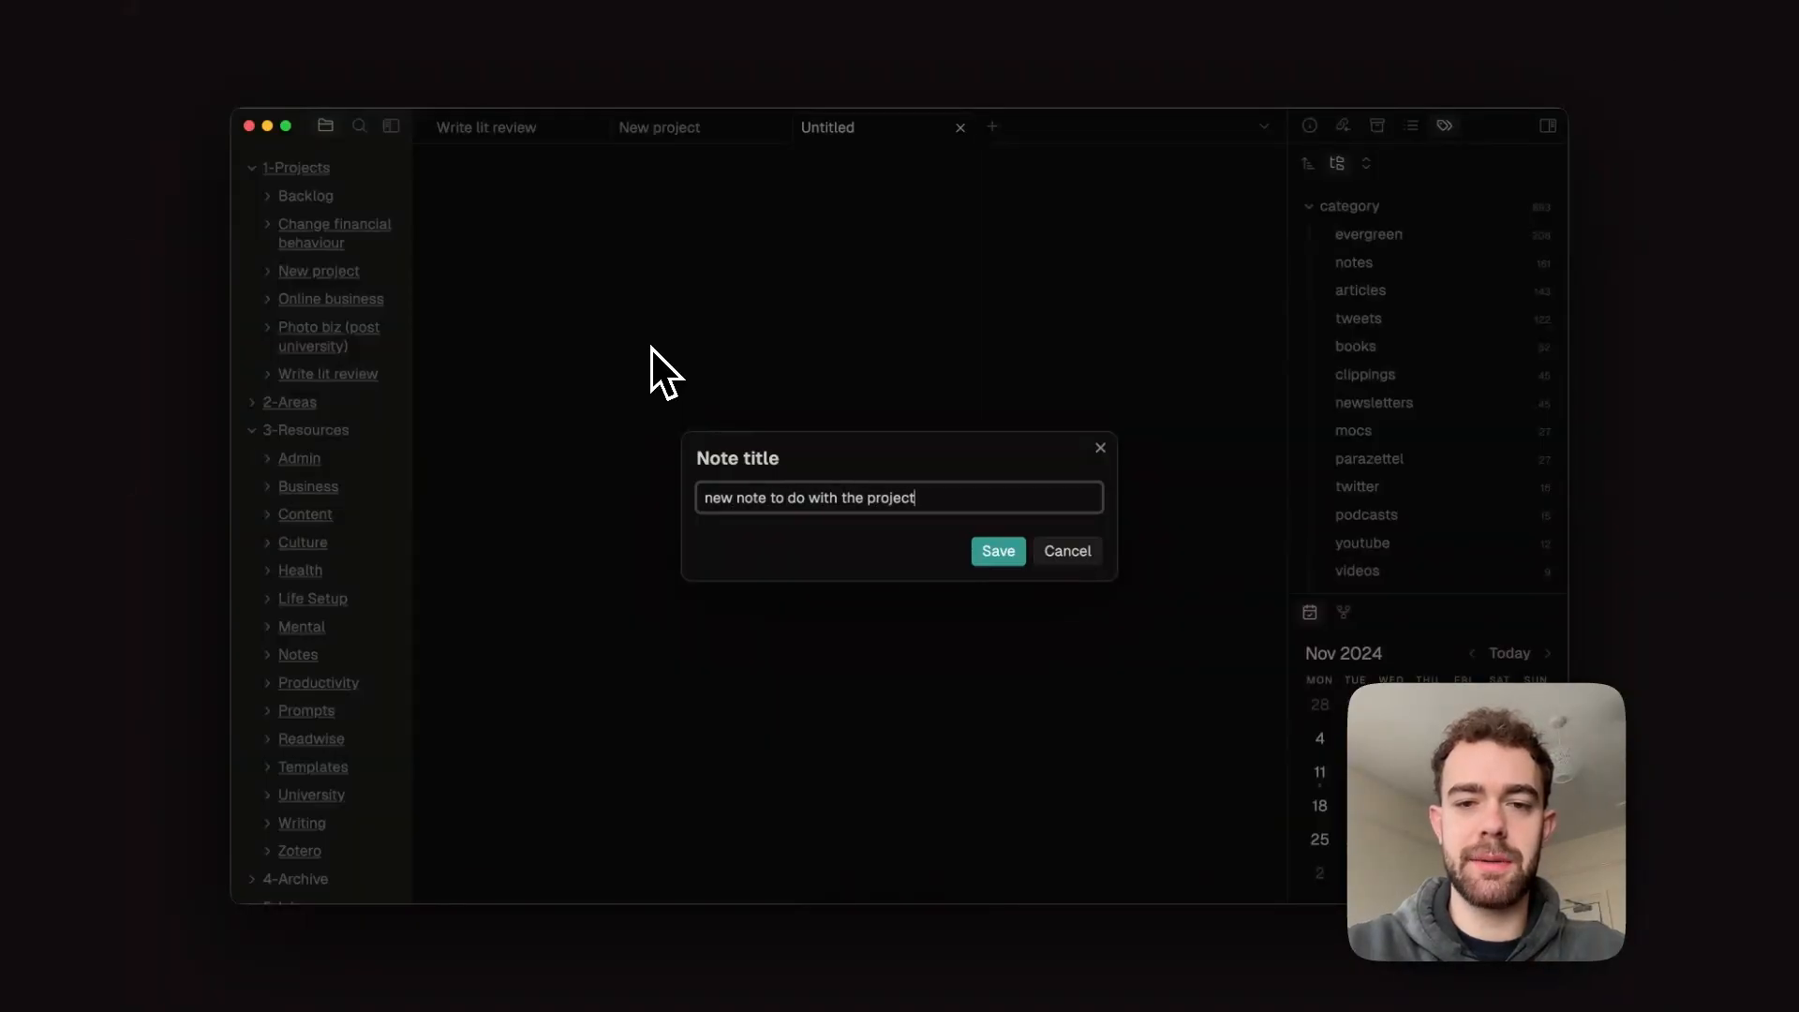
pyautogui.press('Return')
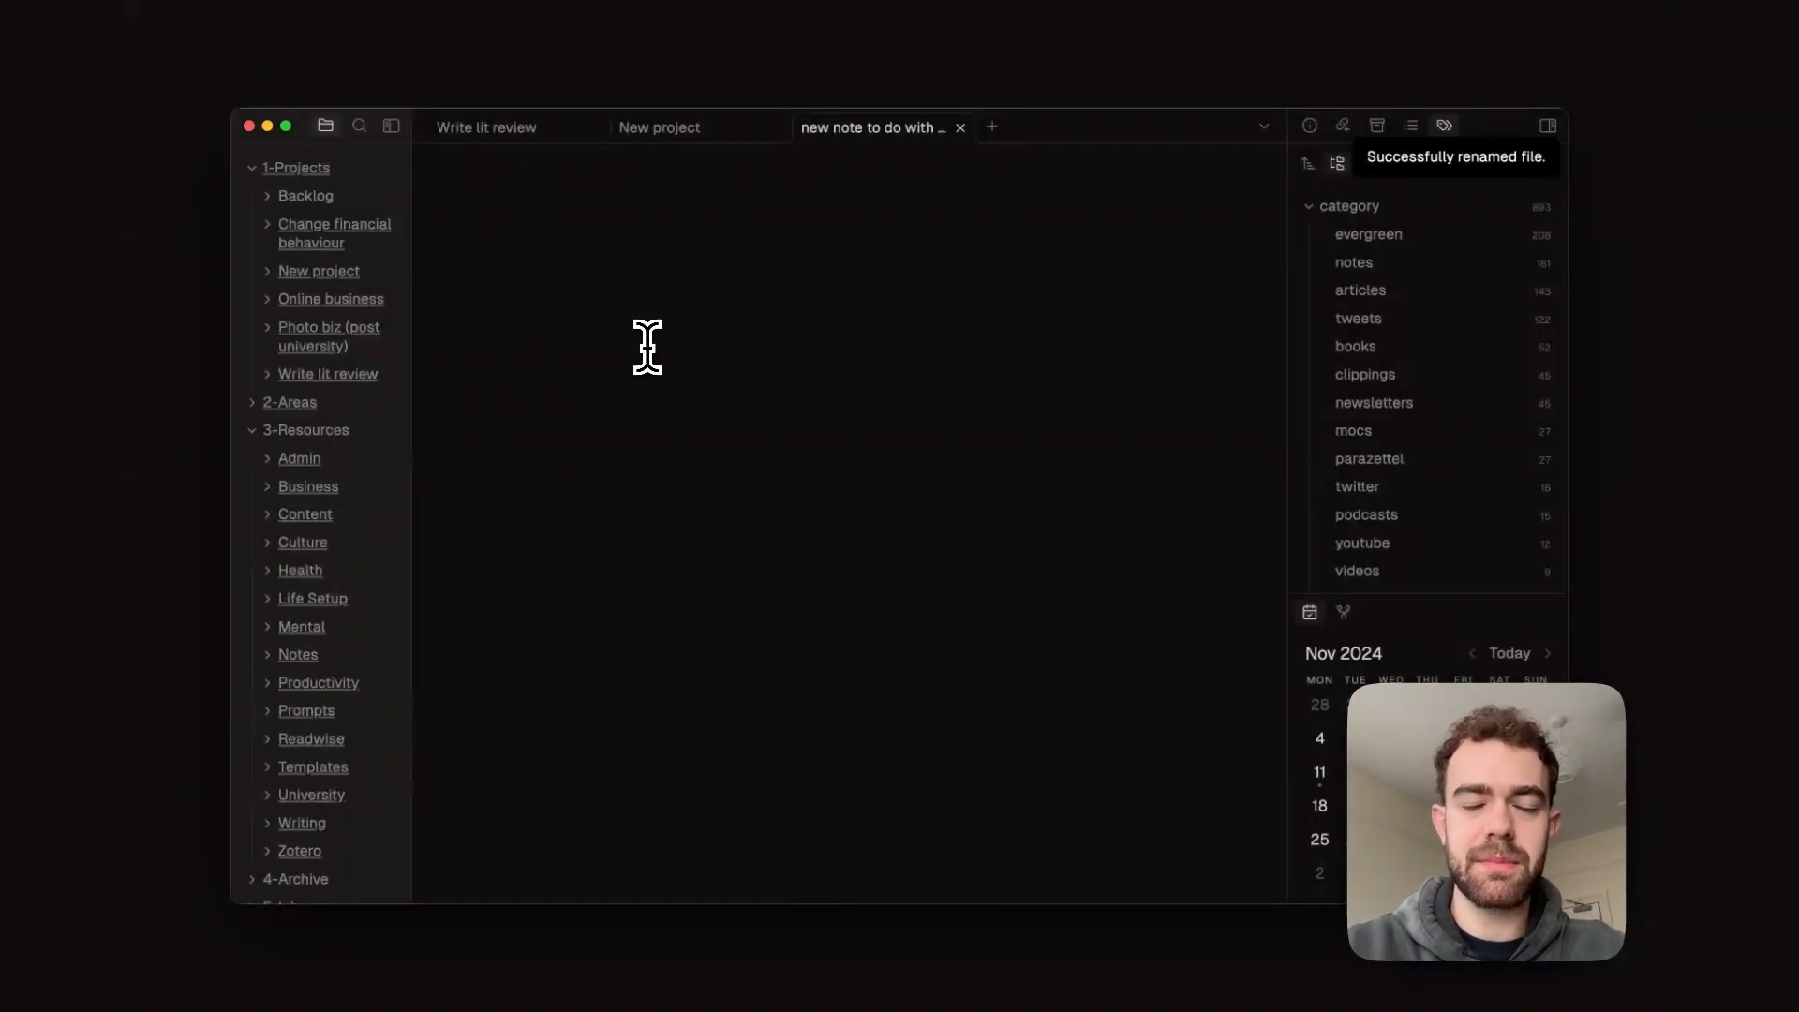
pyautogui.write("Here's som")
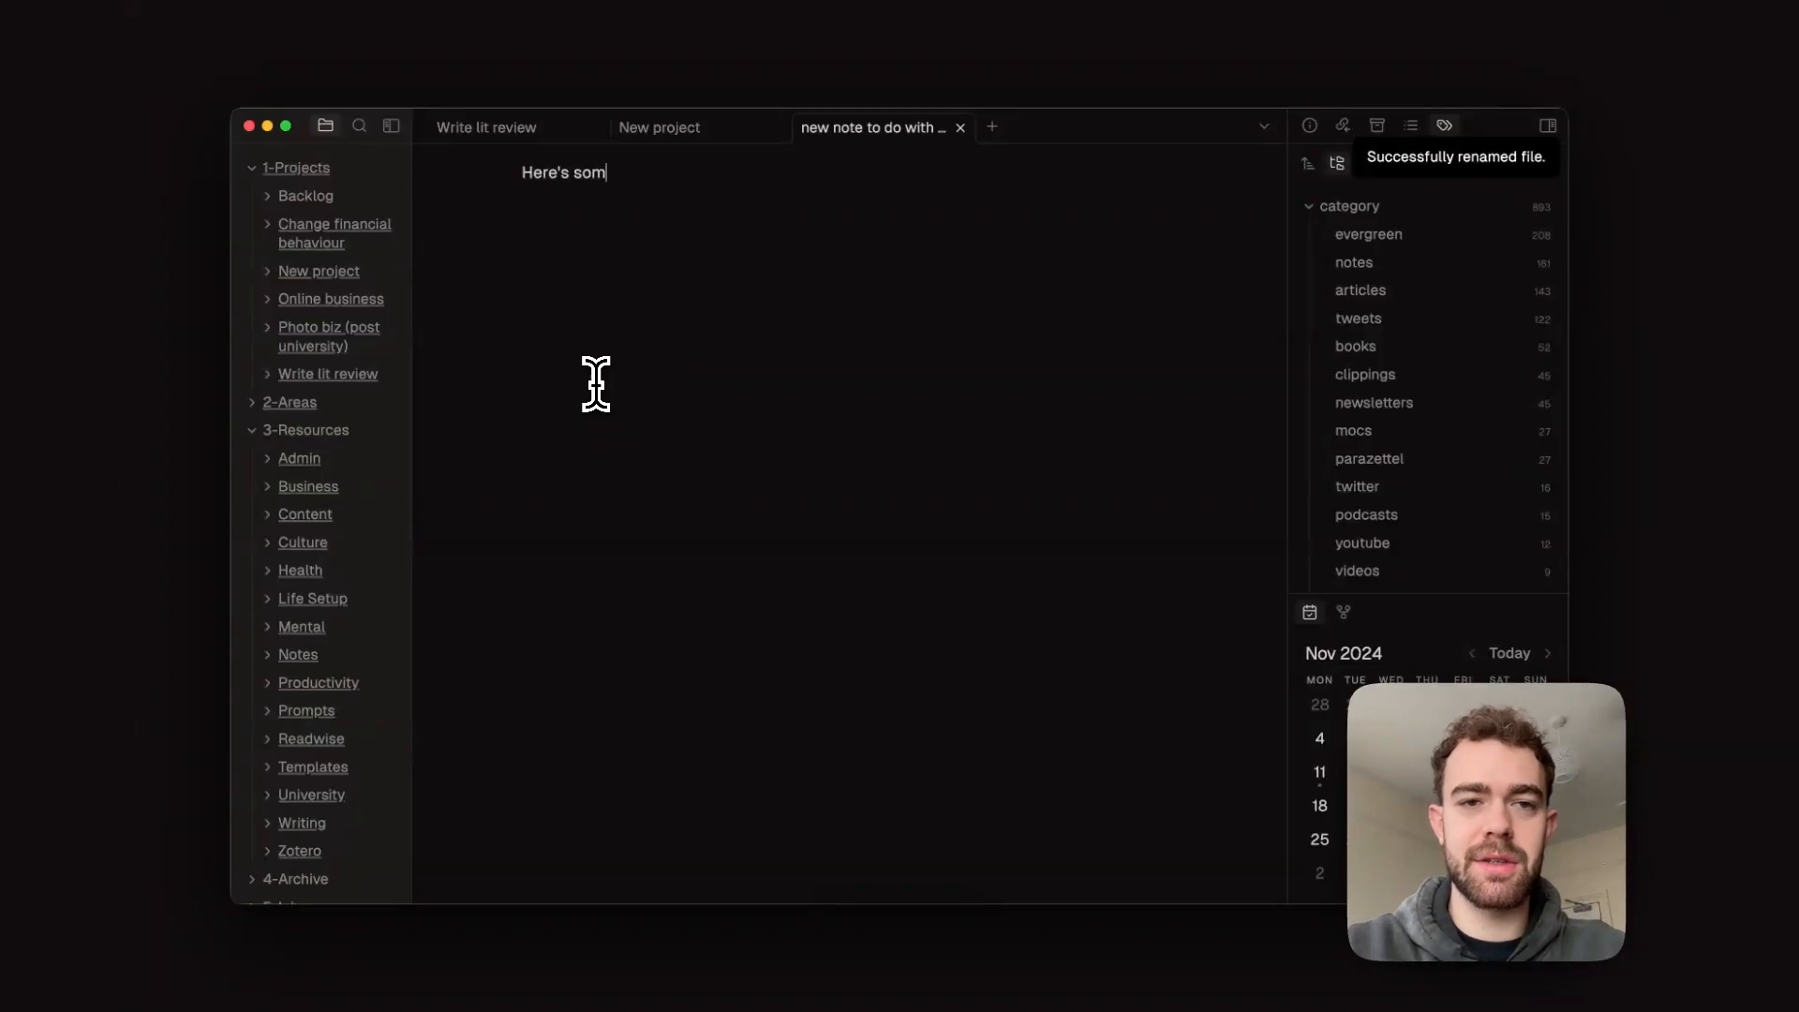
pyautogui.write('e note content')
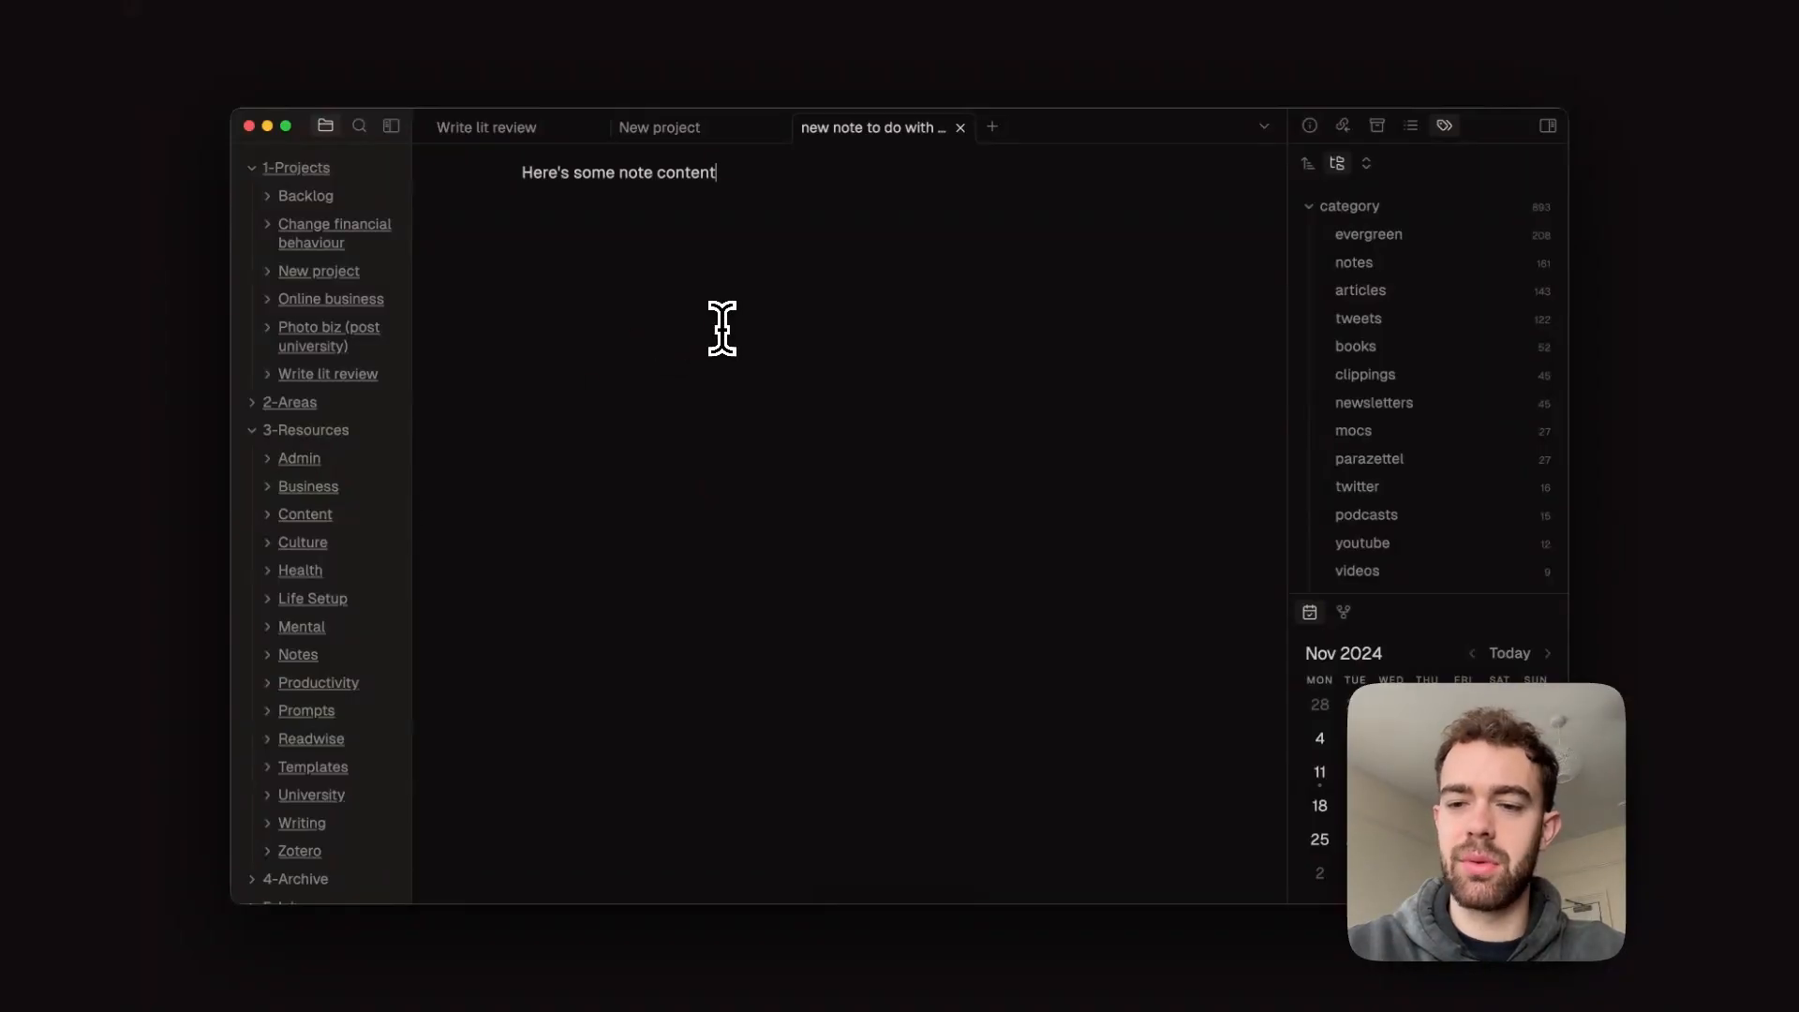
# Close the note, open it from the New project folder note's list and go back to the folder note
pyautogui.press('super+w')
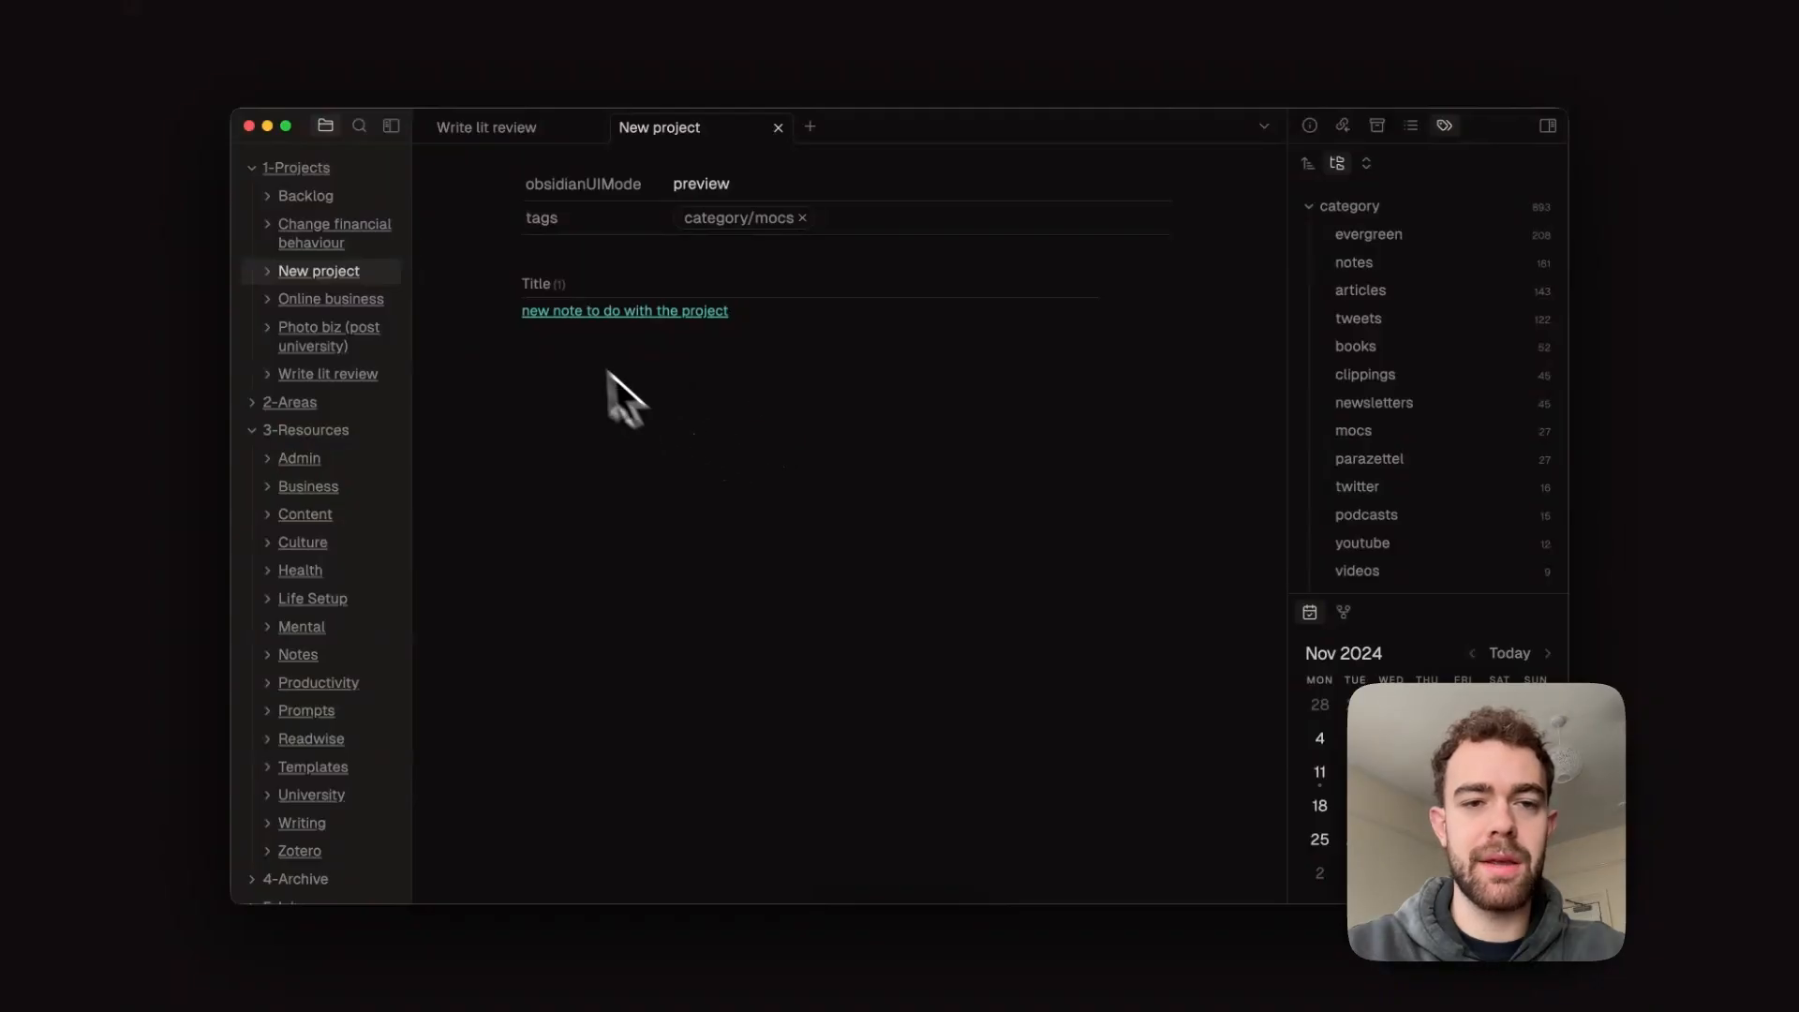
pyautogui.click(591, 314)
pyautogui.press('super+alt+Left')
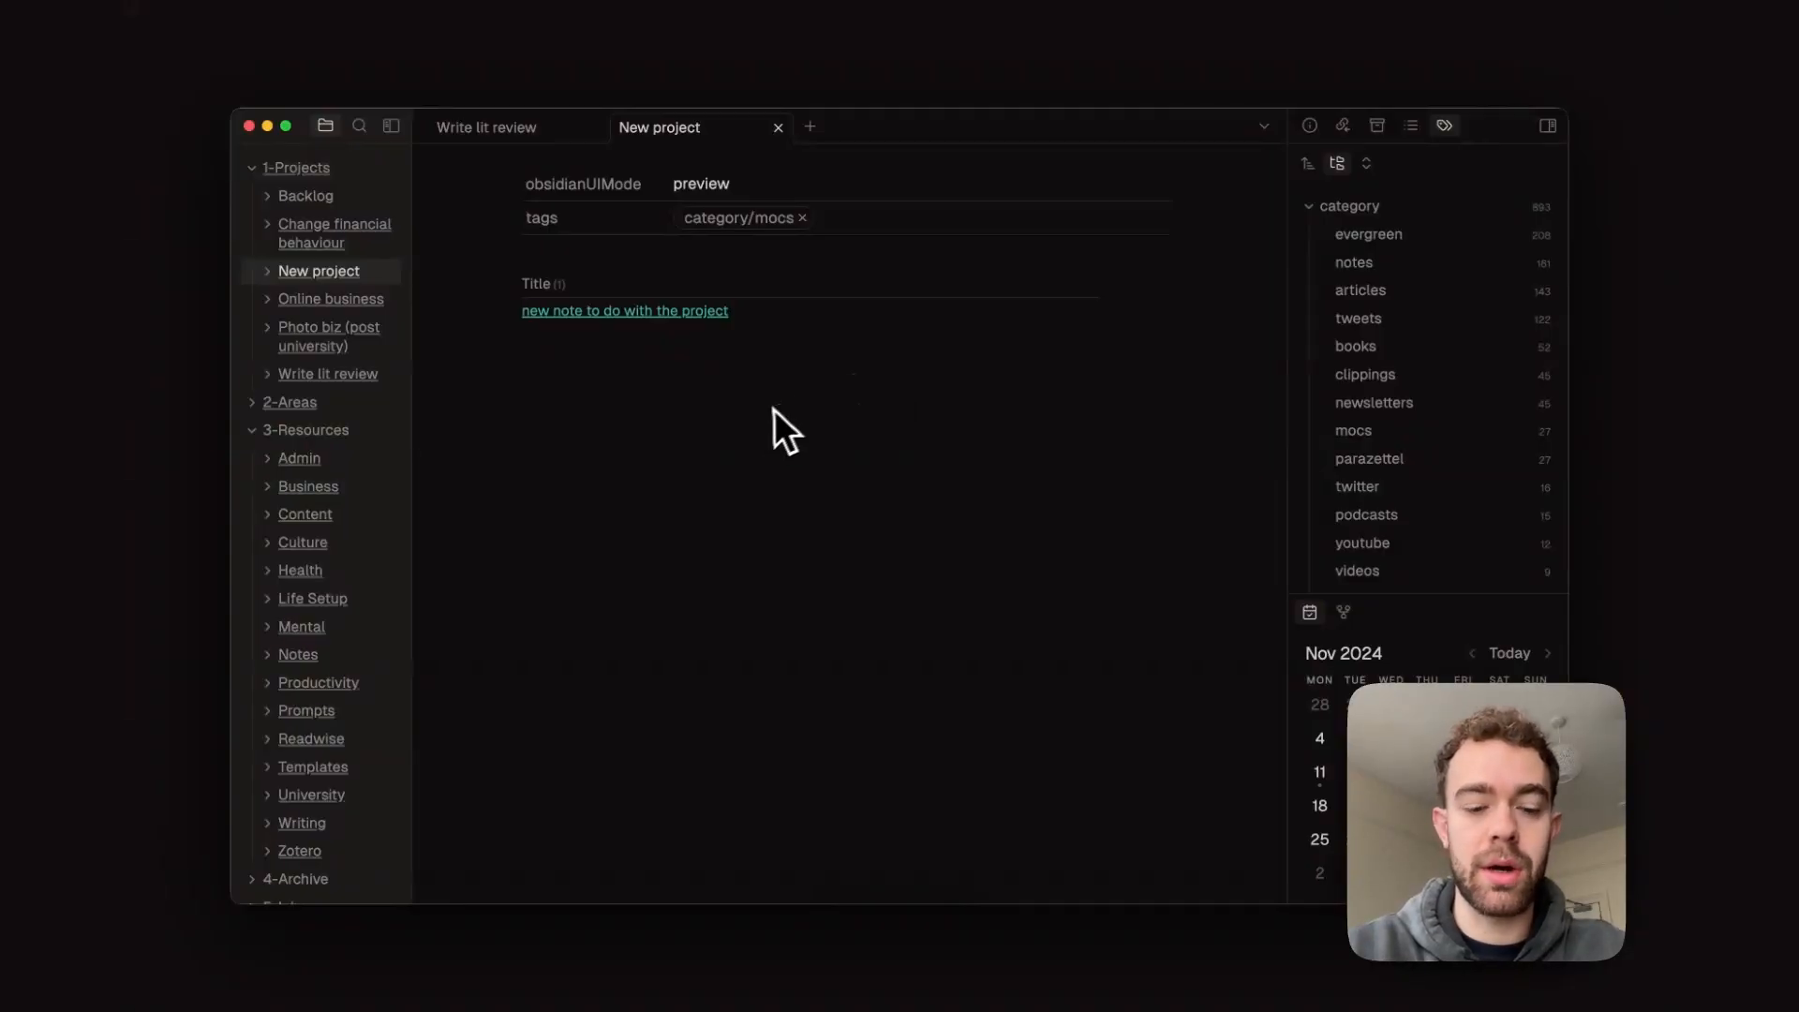
# Below the New project note's list, add a "--" line and the text "Write other notes underneath the index list for the project"
pyautogui.press('super+e')
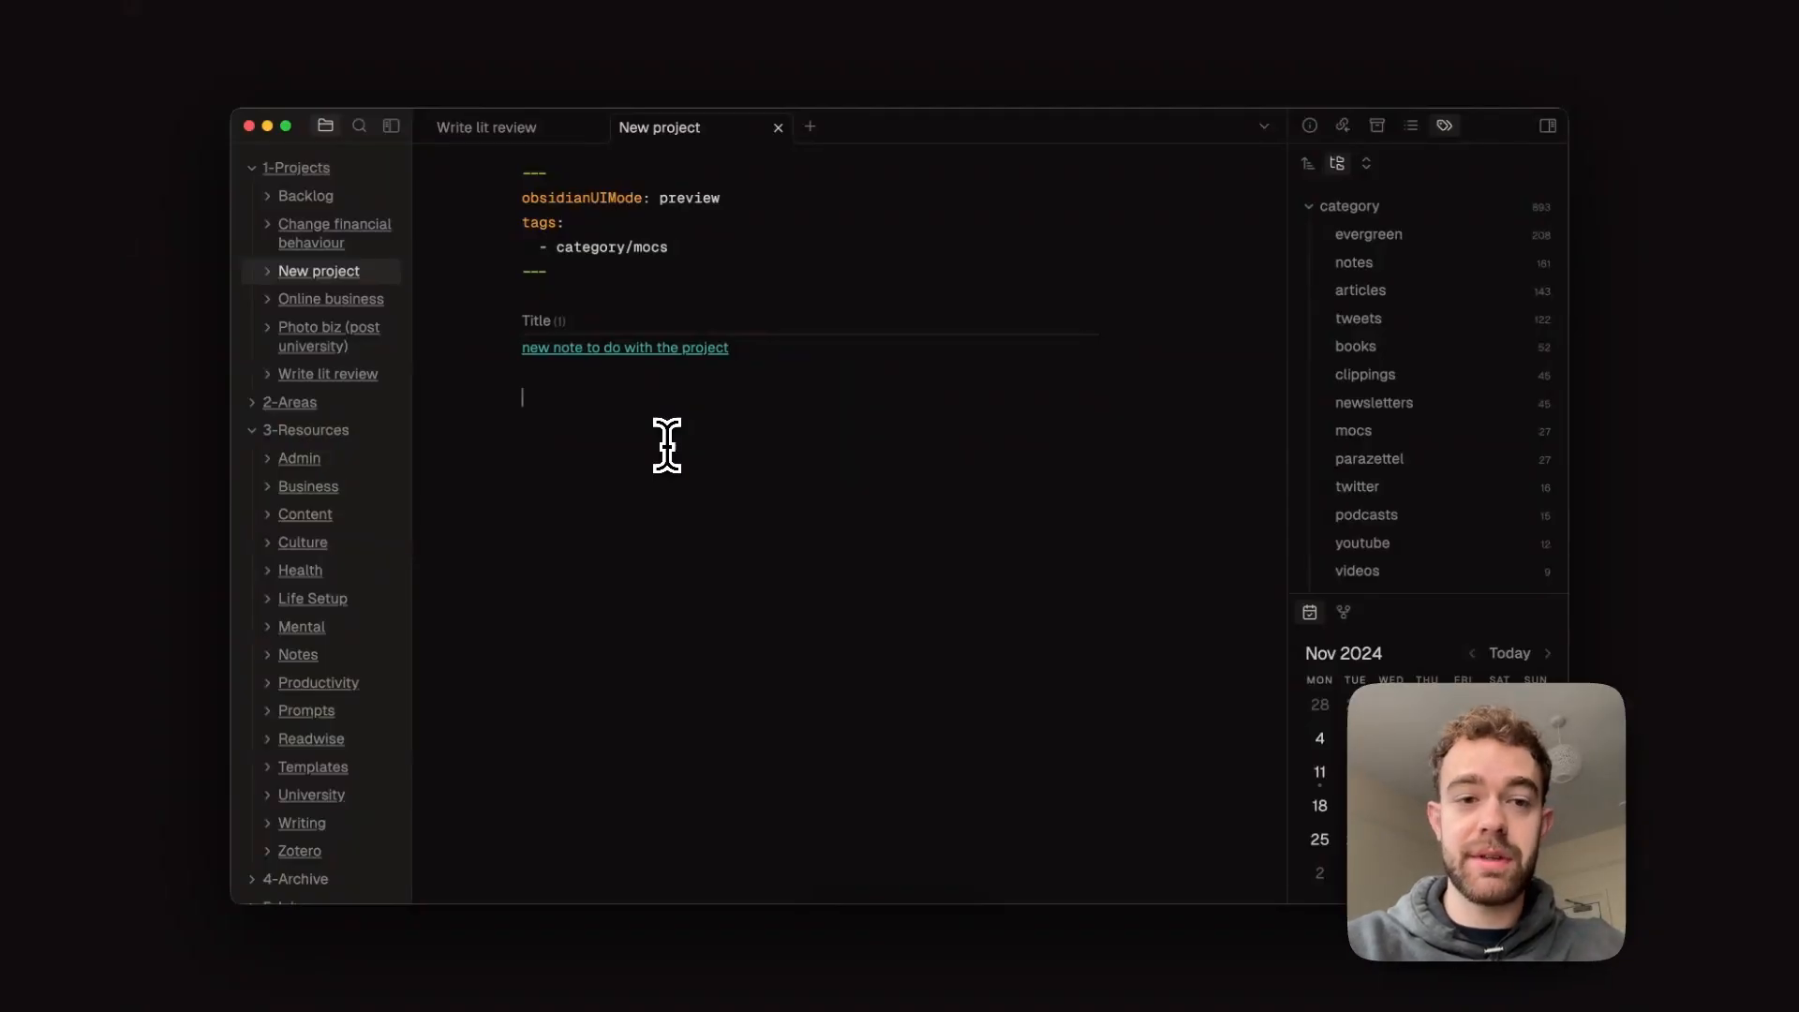
pyautogui.write('--')
pyautogui.press('Return')
pyautogui.press('Return')
pyautogui.write('Write ')
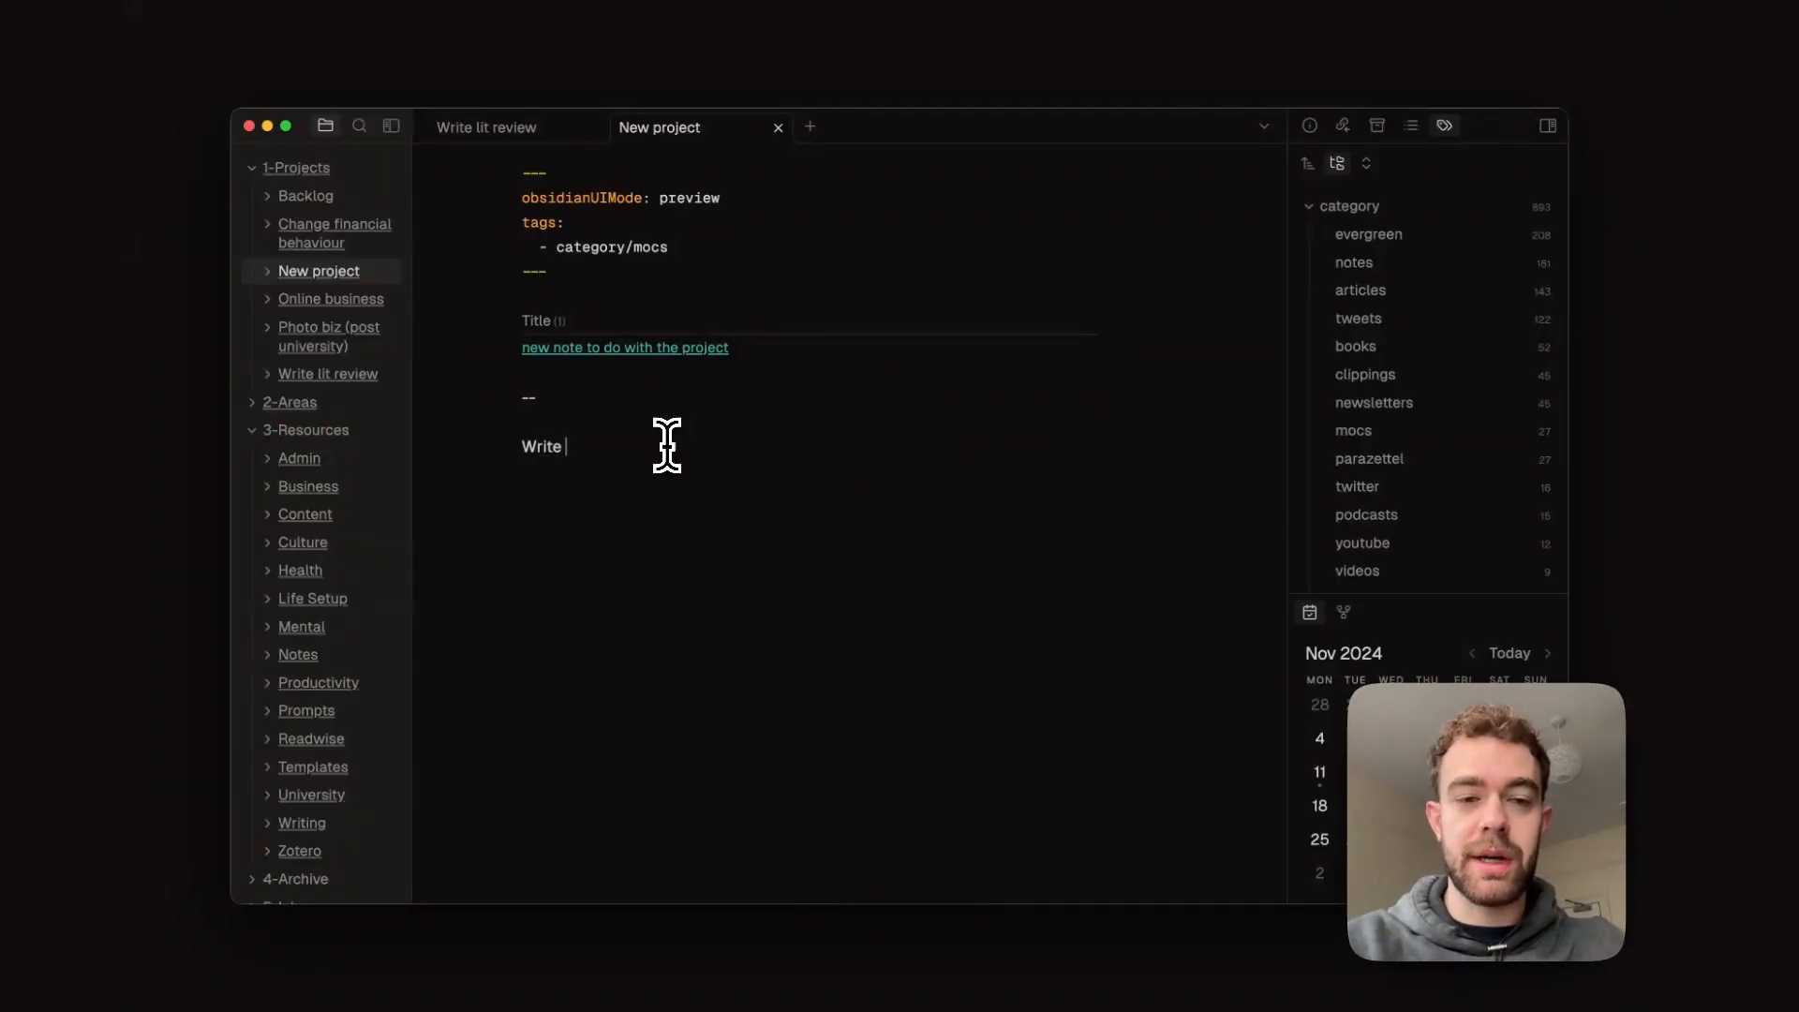
pyautogui.write('other notes unde')
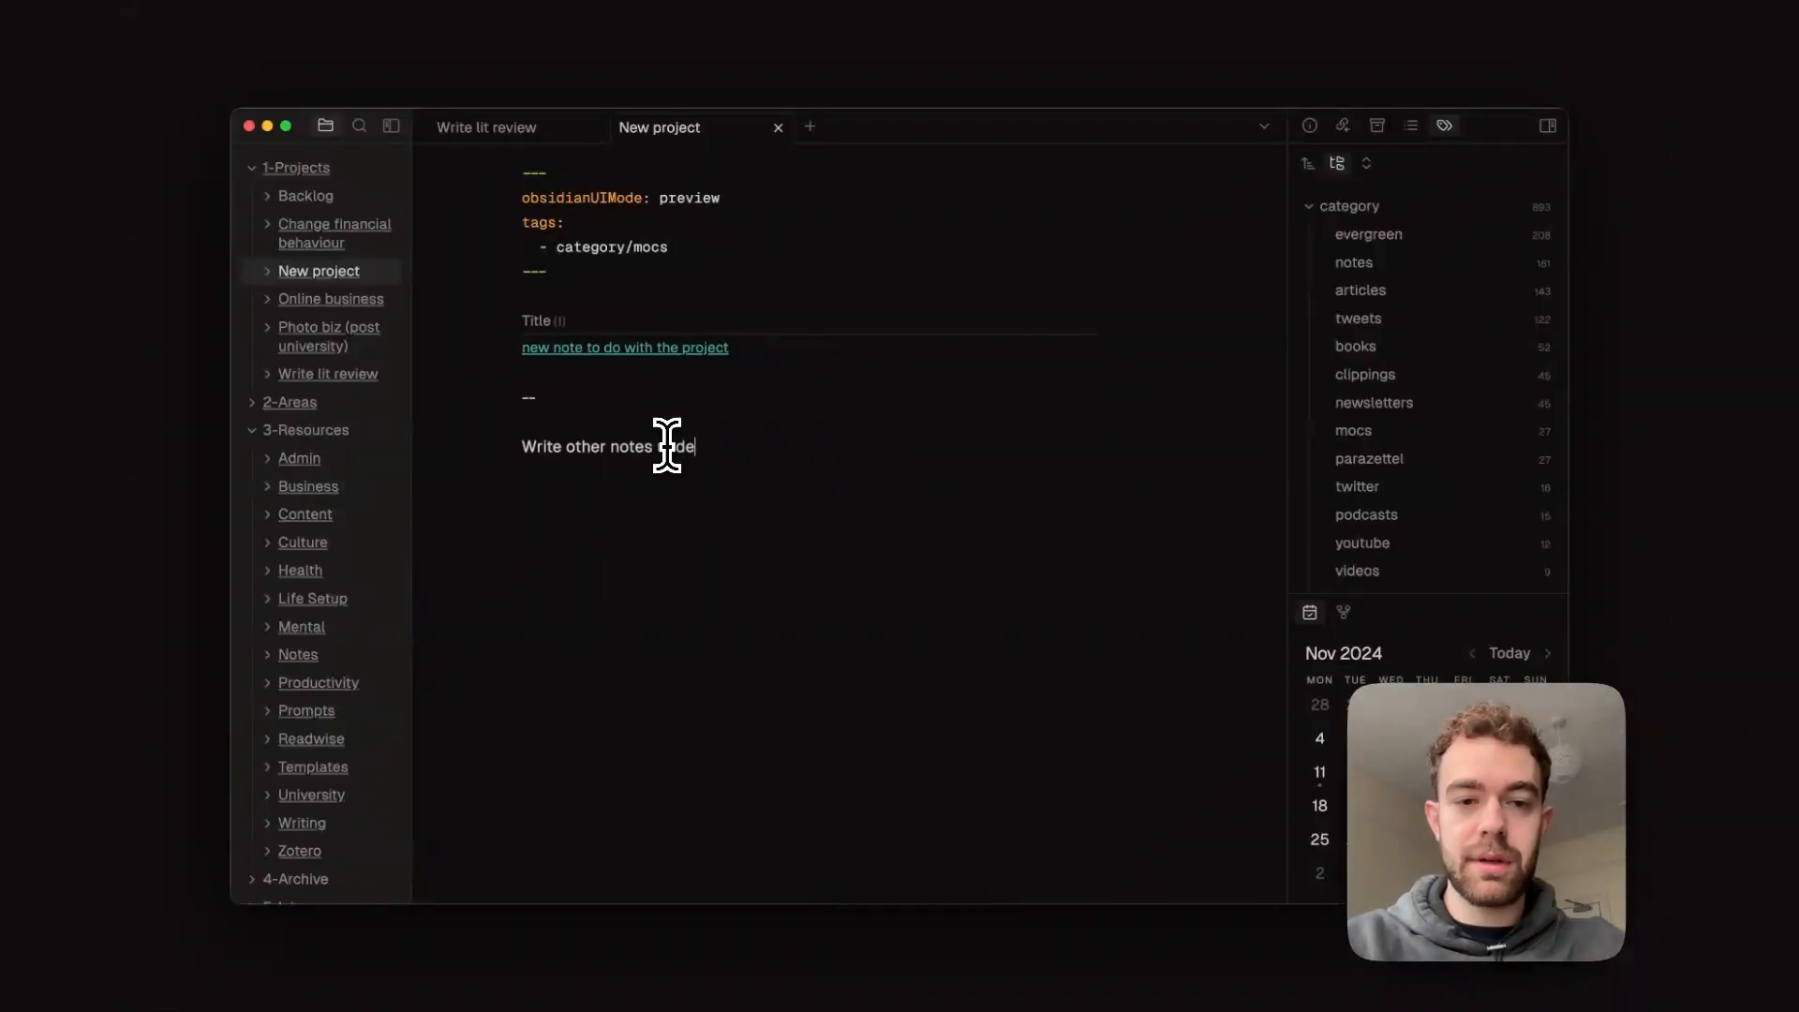
pyautogui.write('rneath the ')
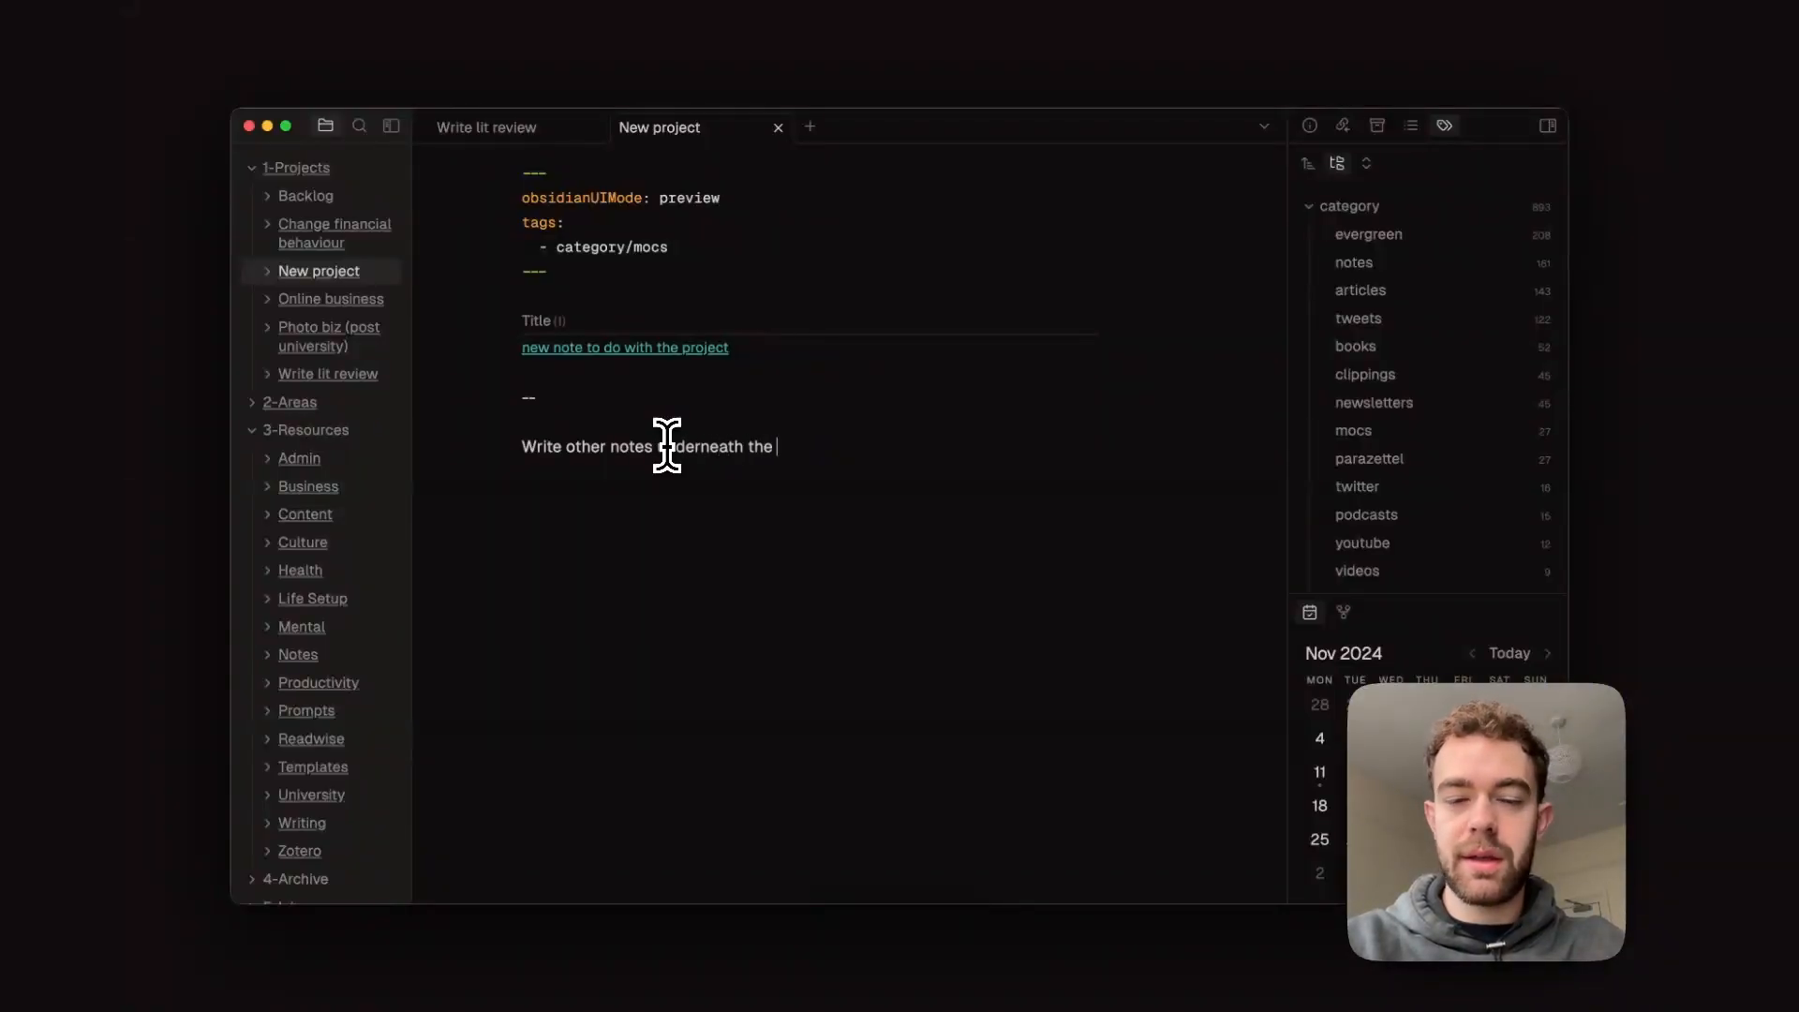
pyautogui.write('index list ')
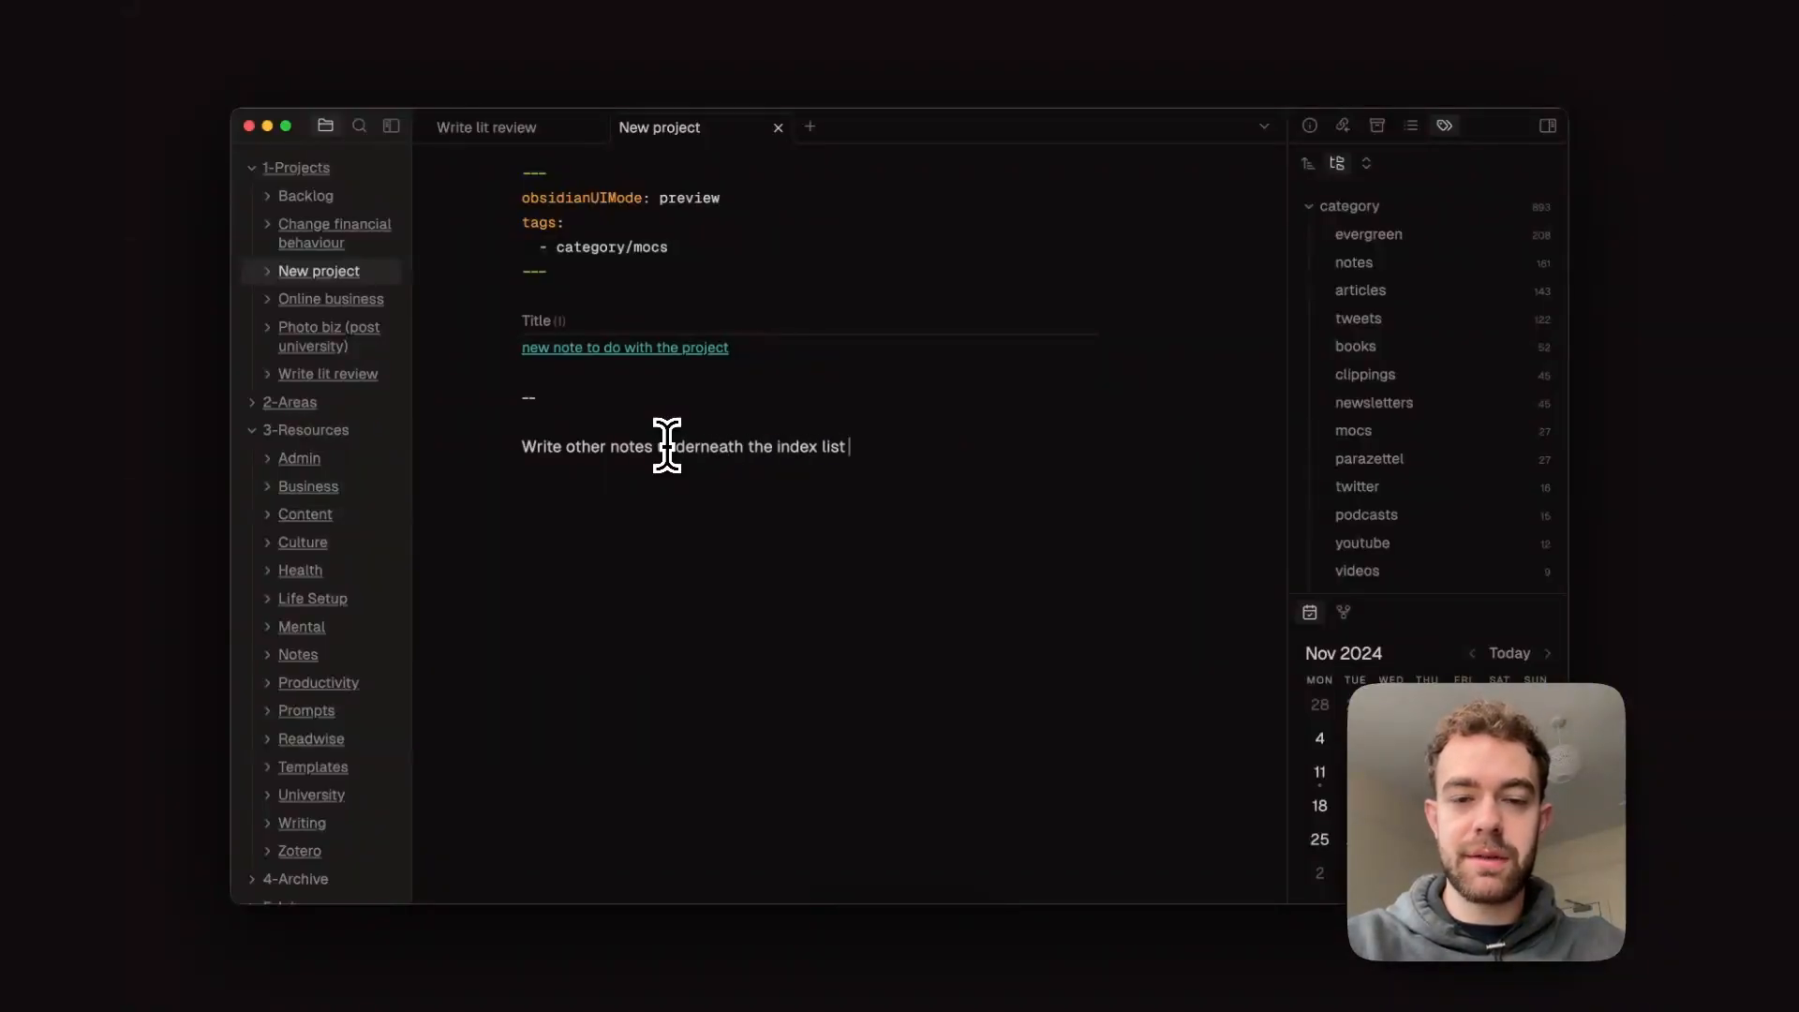
pyautogui.write('for the project')
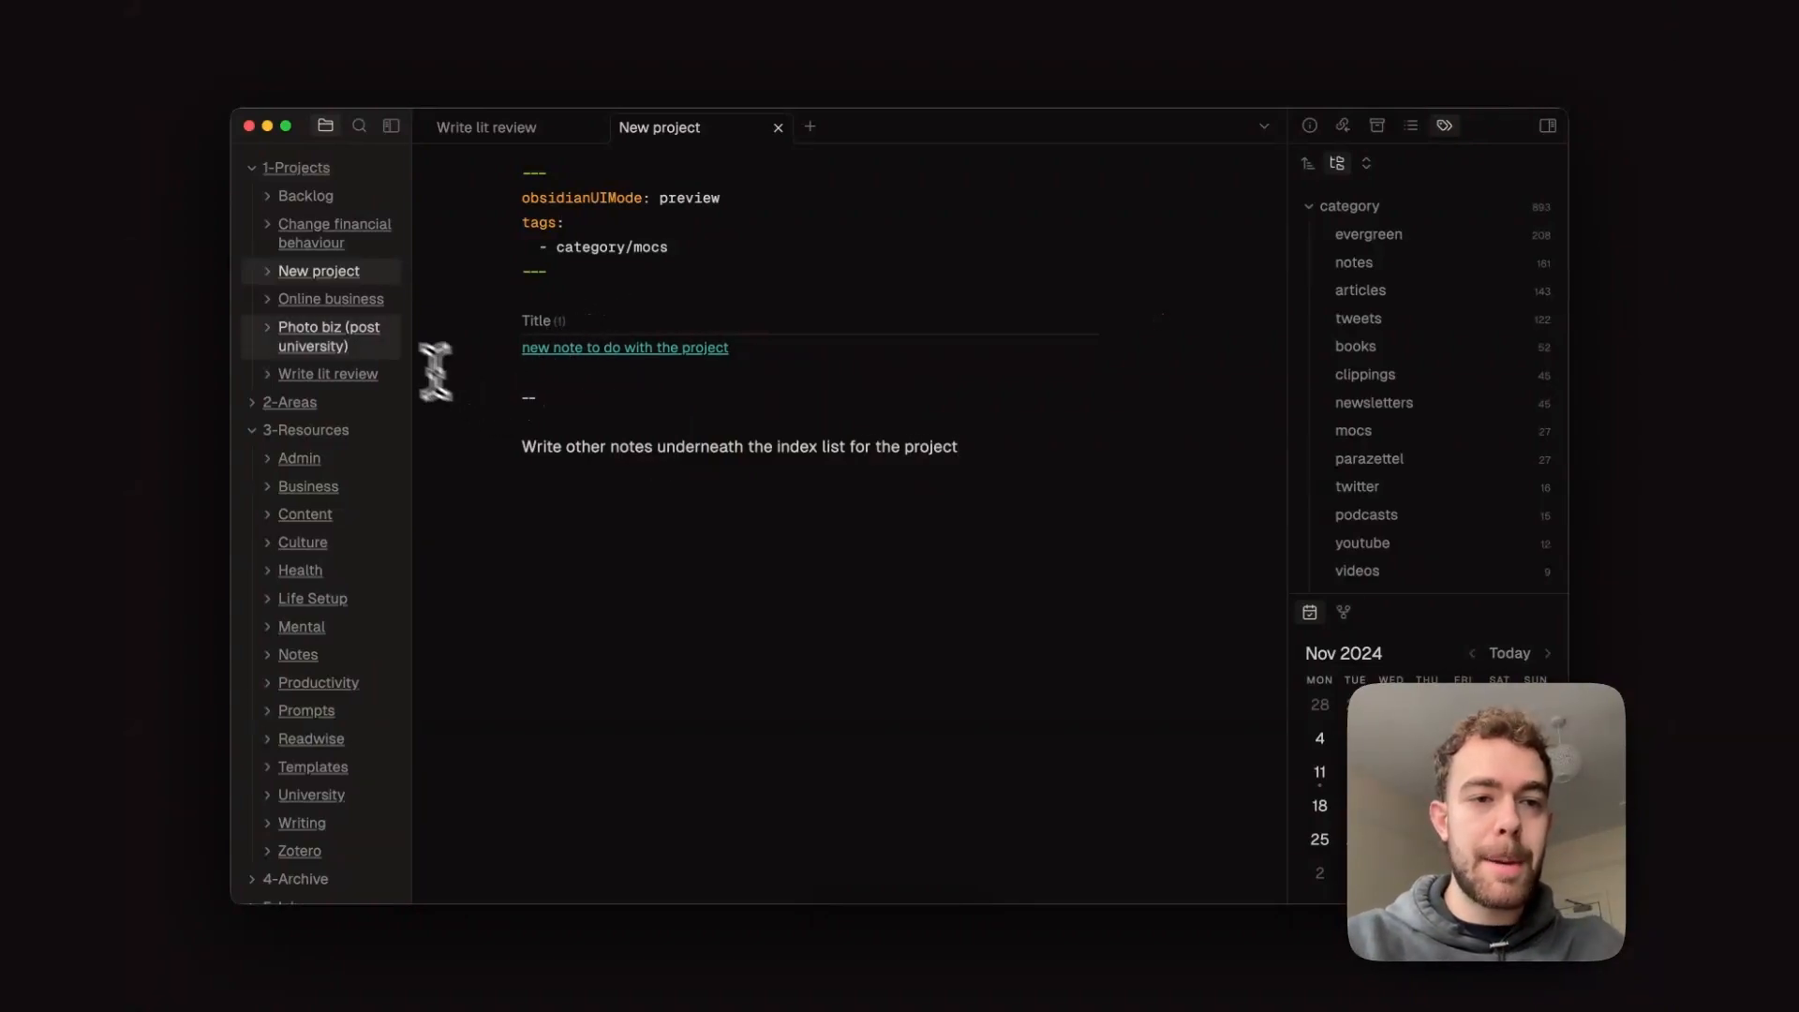
# Open the Online business folder note and look through the dated entries beneath its note list
pyautogui.click(323, 300)
pyautogui.scroll(-3, 700, 398)
pyautogui.scroll(-10, 700, 398)
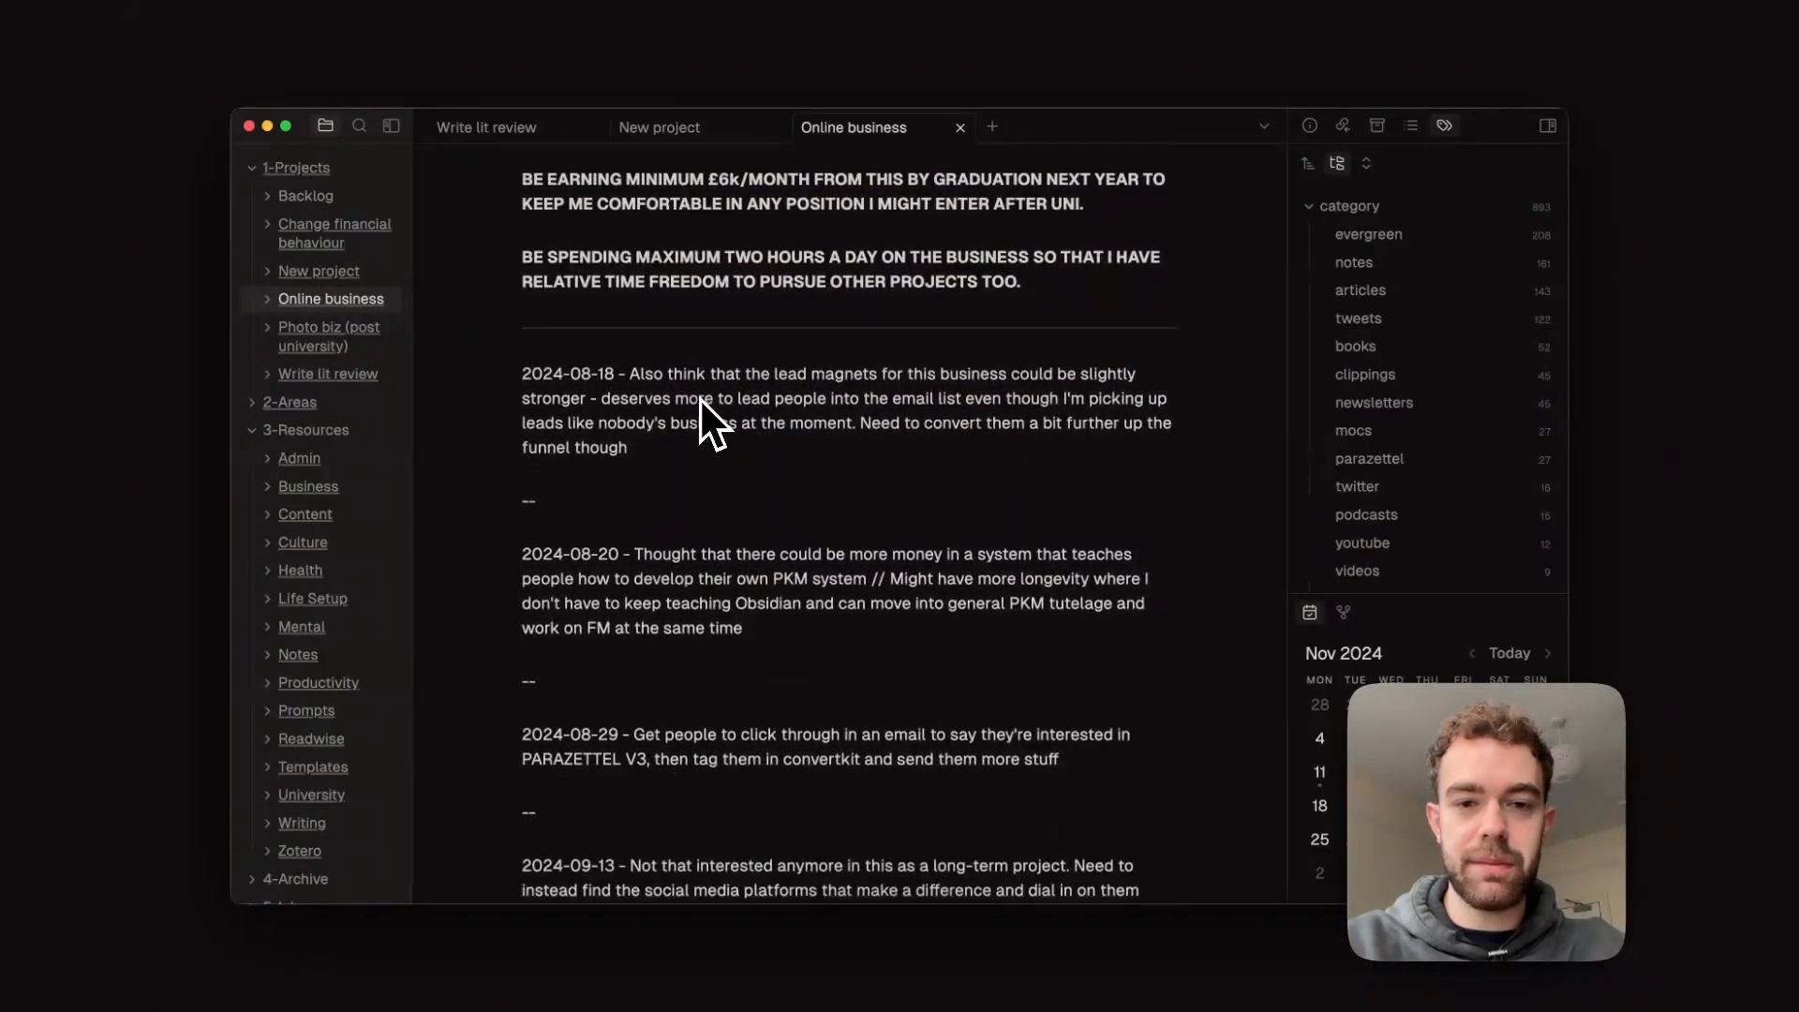
pyautogui.scroll(-5, 700, 397)
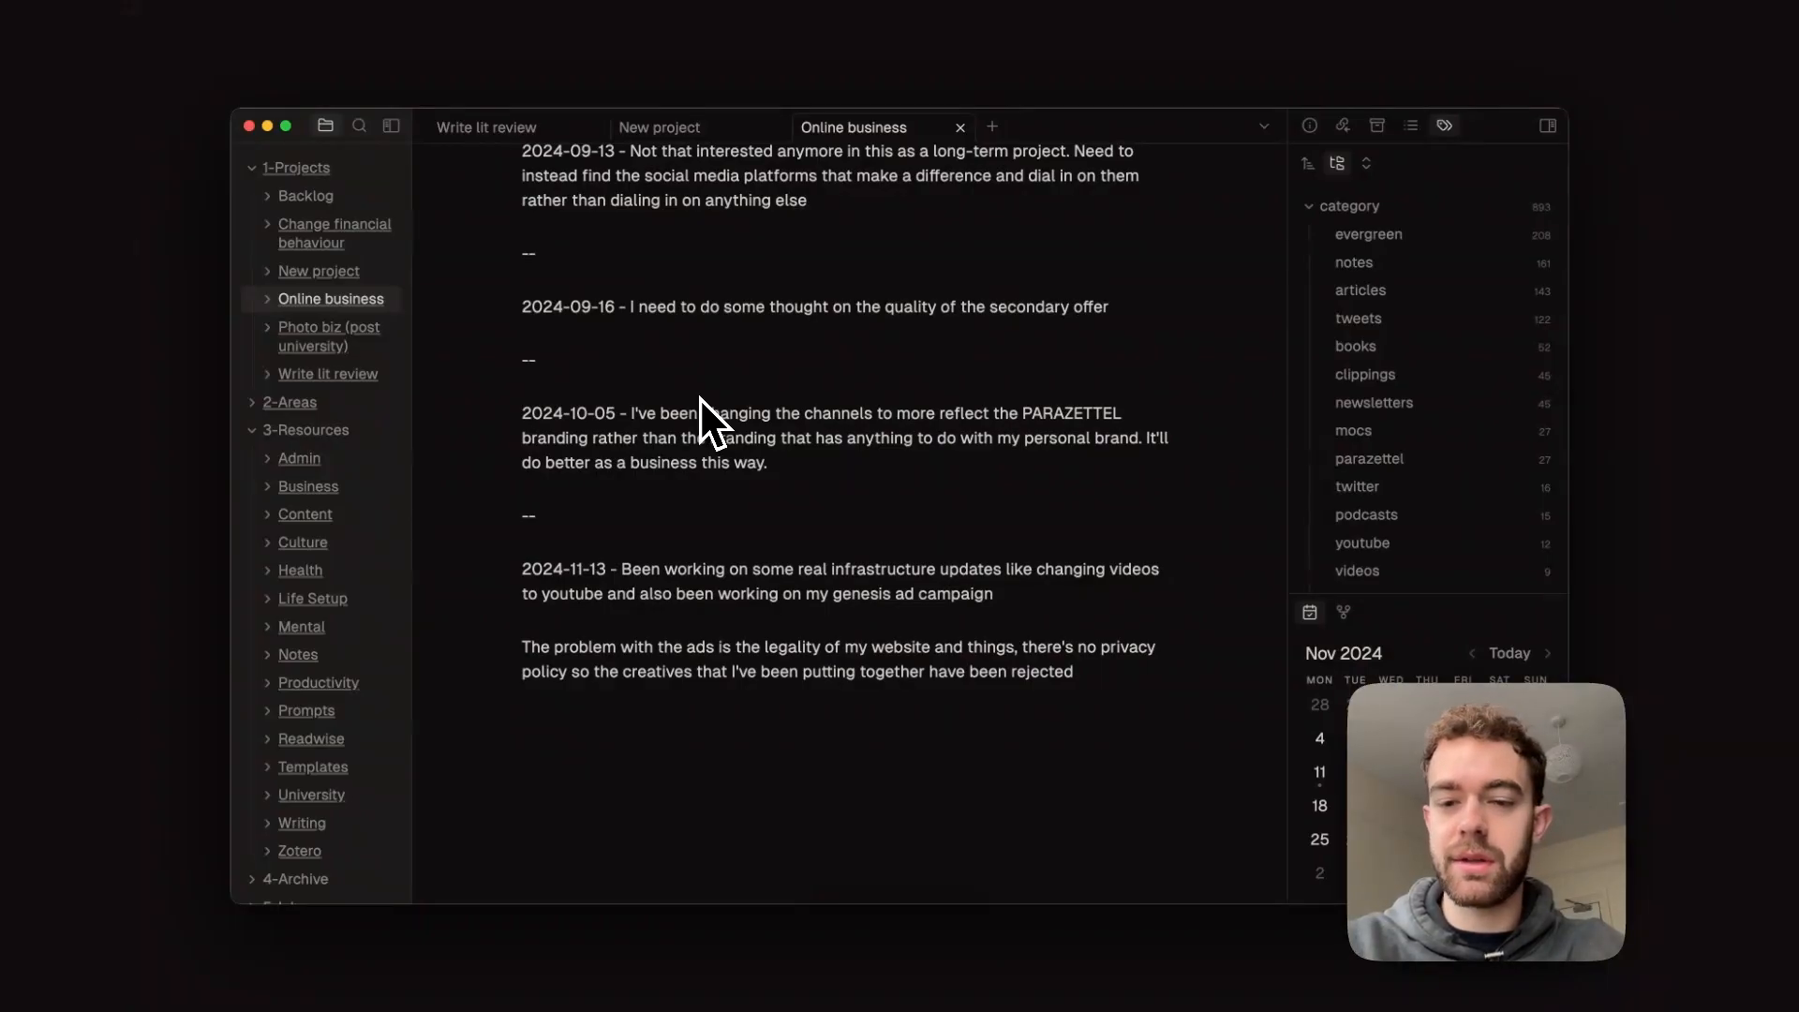
pyautogui.scroll(-2, 696, 420)
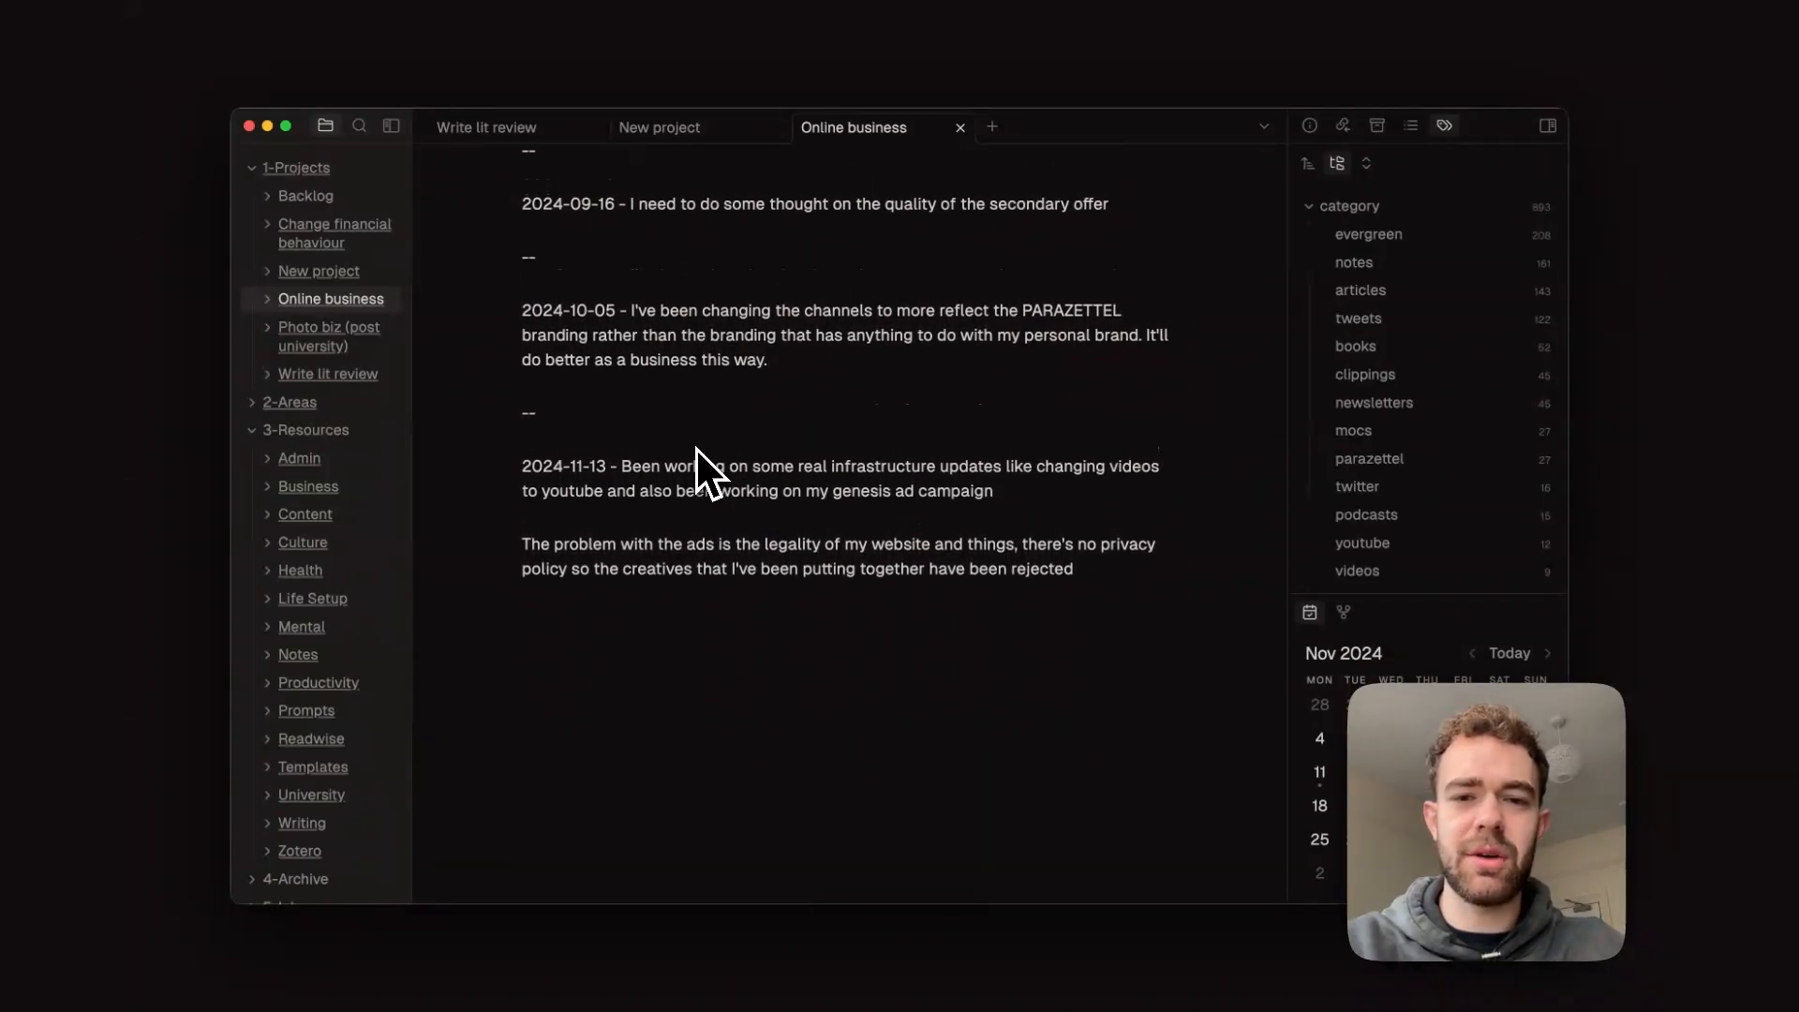
pyautogui.scroll(4, 696, 448)
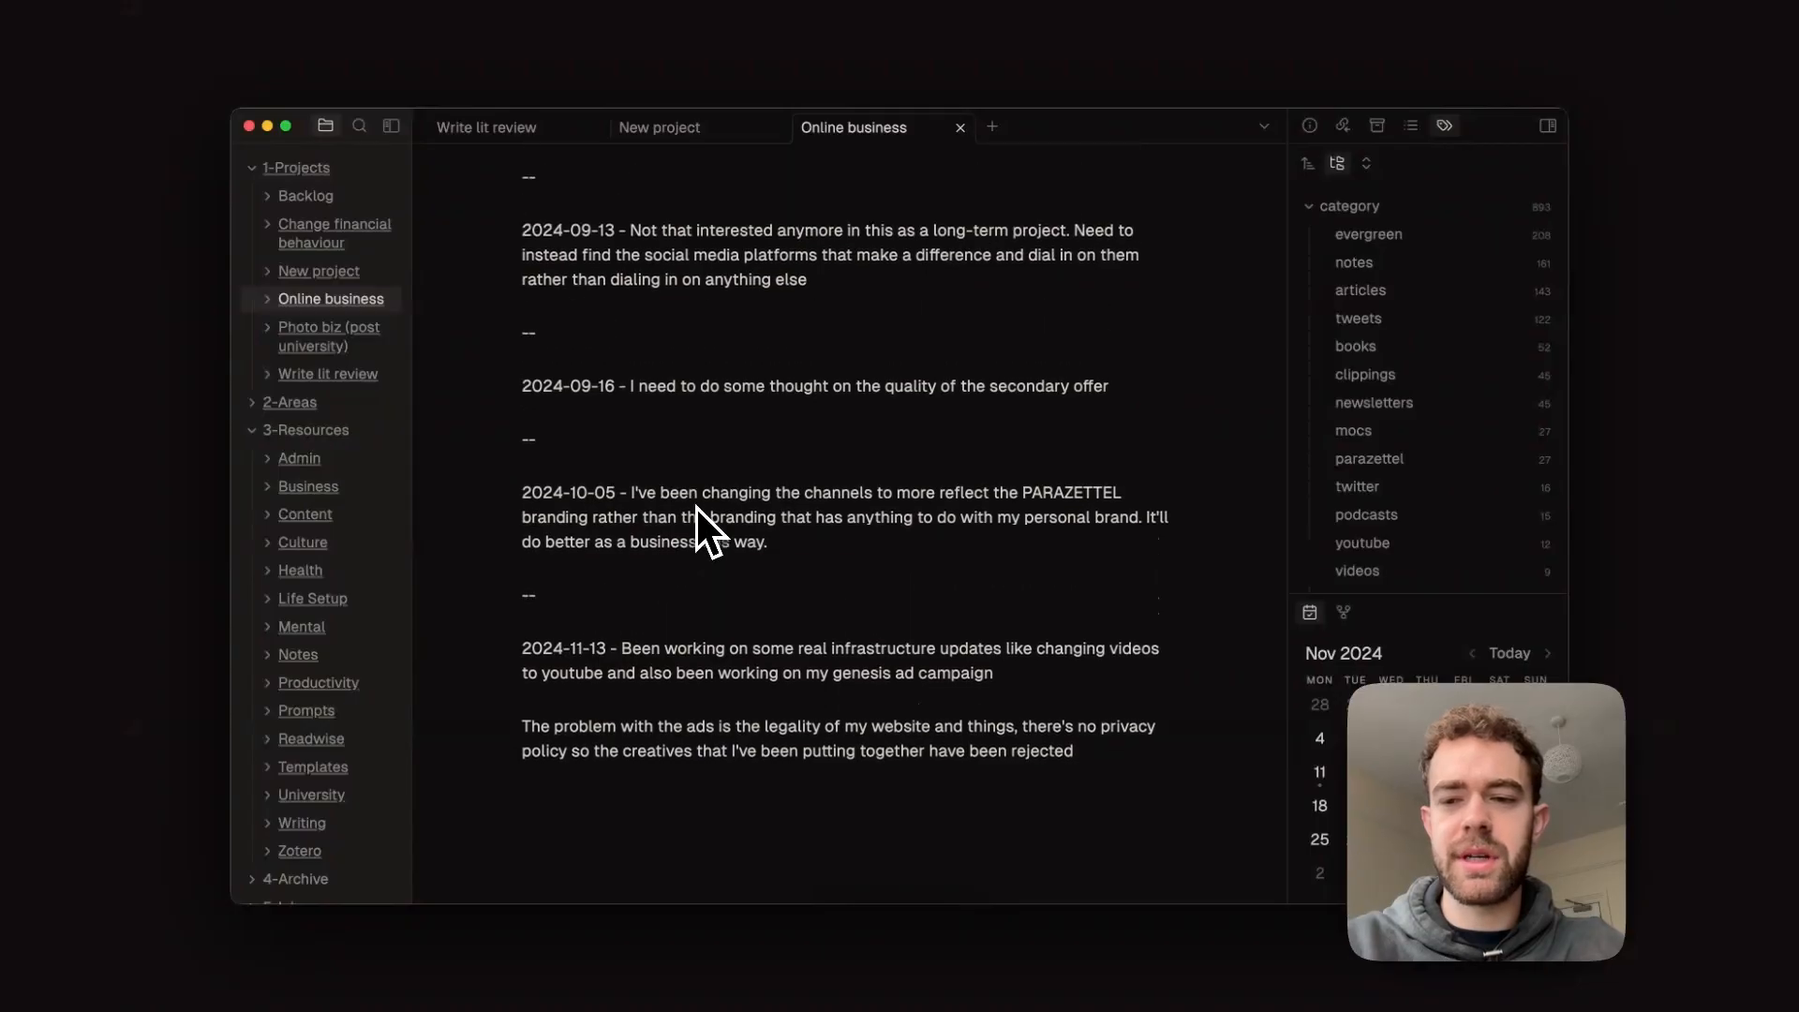
pyautogui.scroll(3, 695, 506)
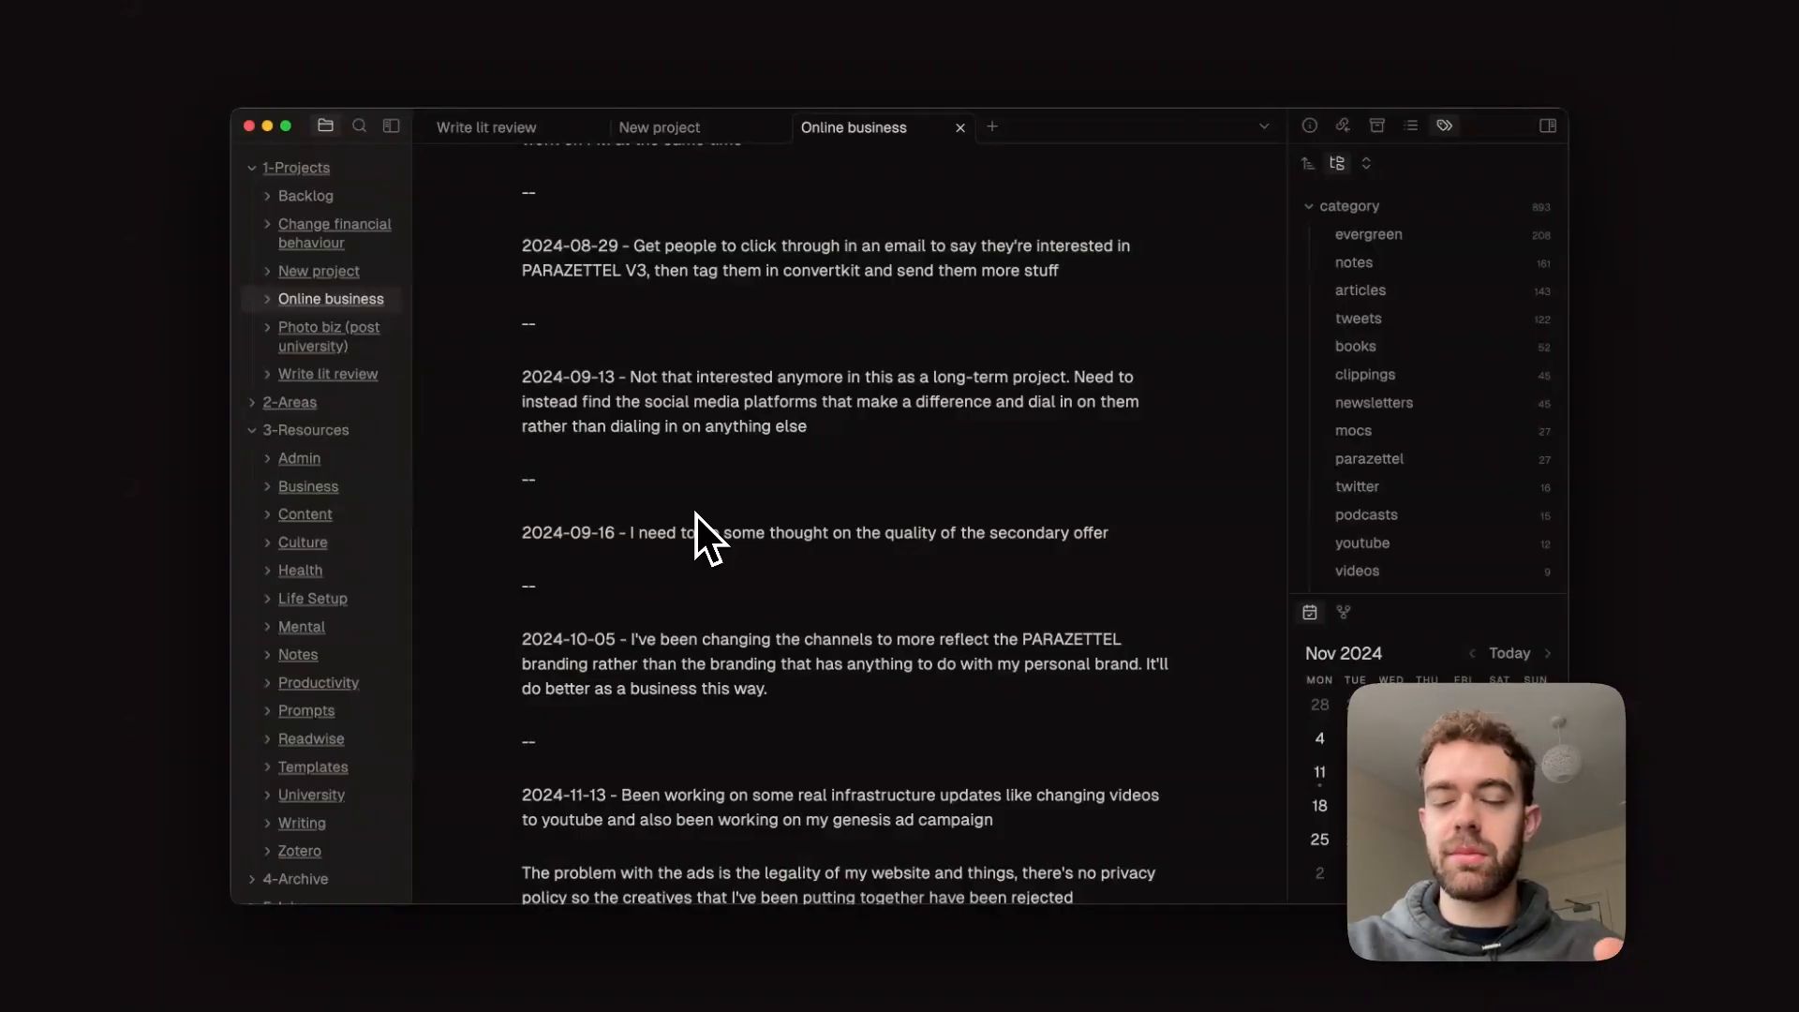
# Find the Online business note in a new tab by searching "online", view its linked community note, and close both tabs
pyautogui.press('super+t')
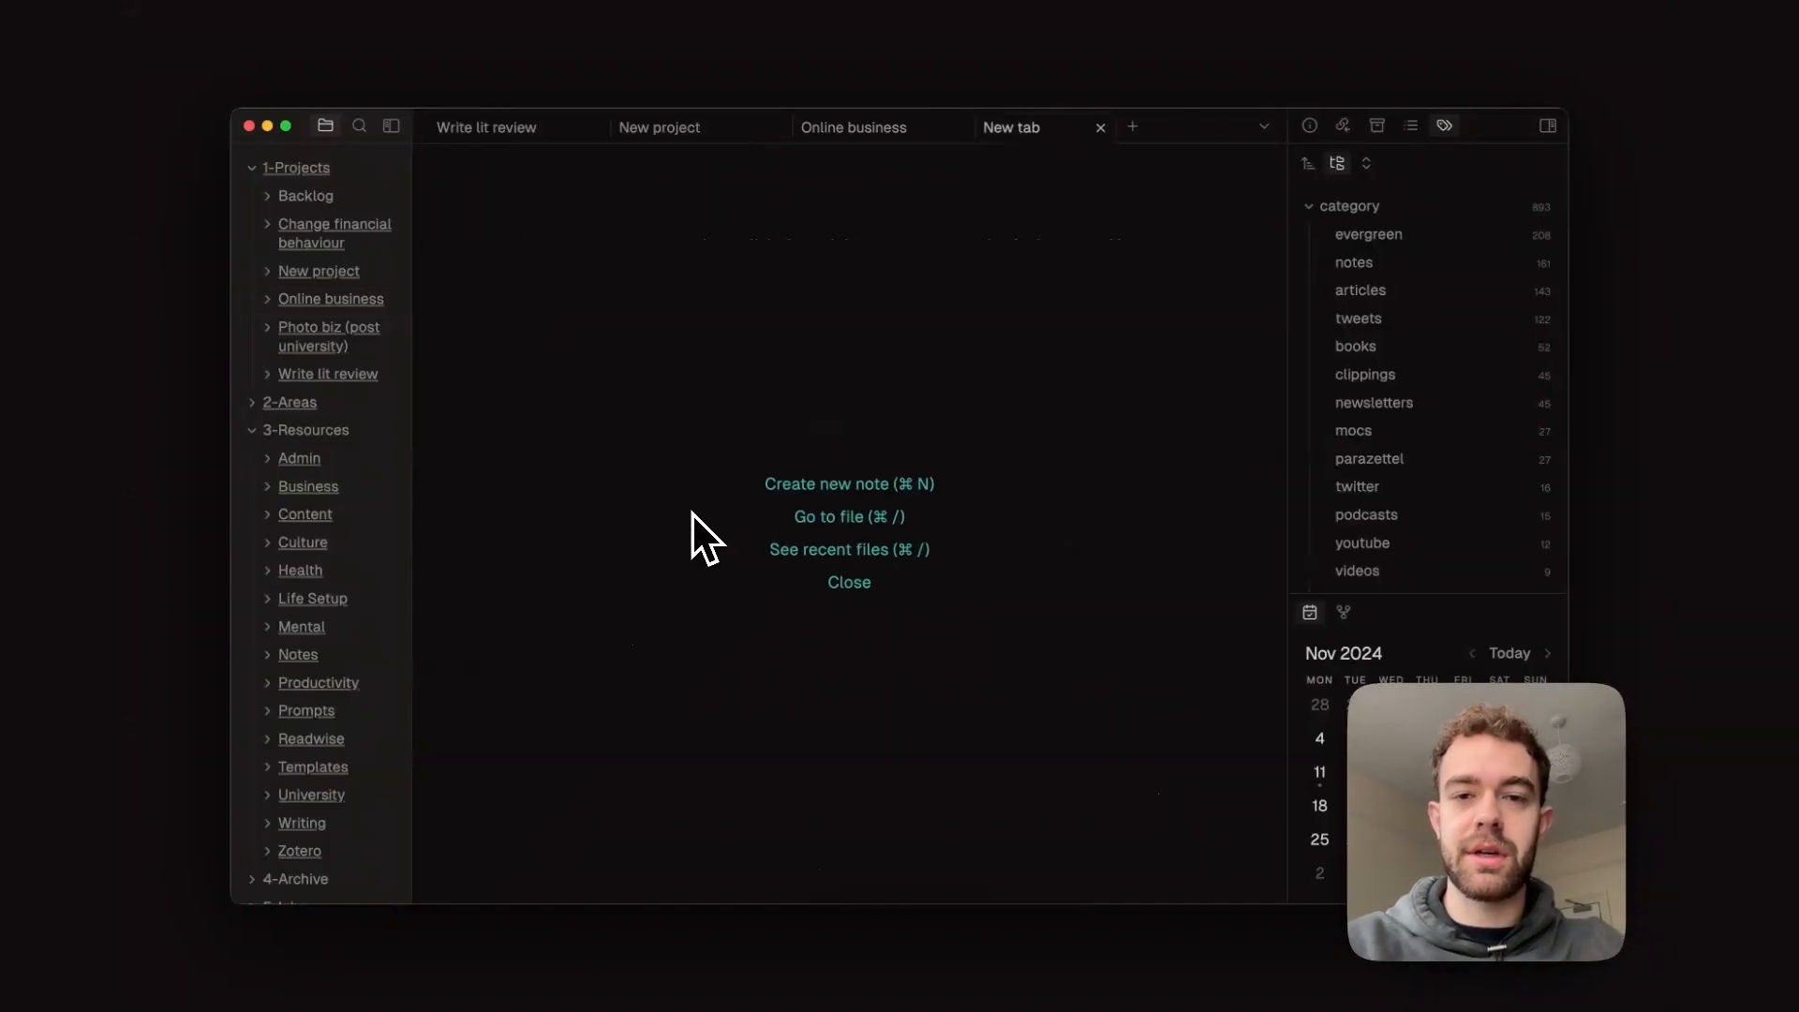
pyautogui.press('super+o')
pyautogui.write('online')
pyautogui.press('Return')
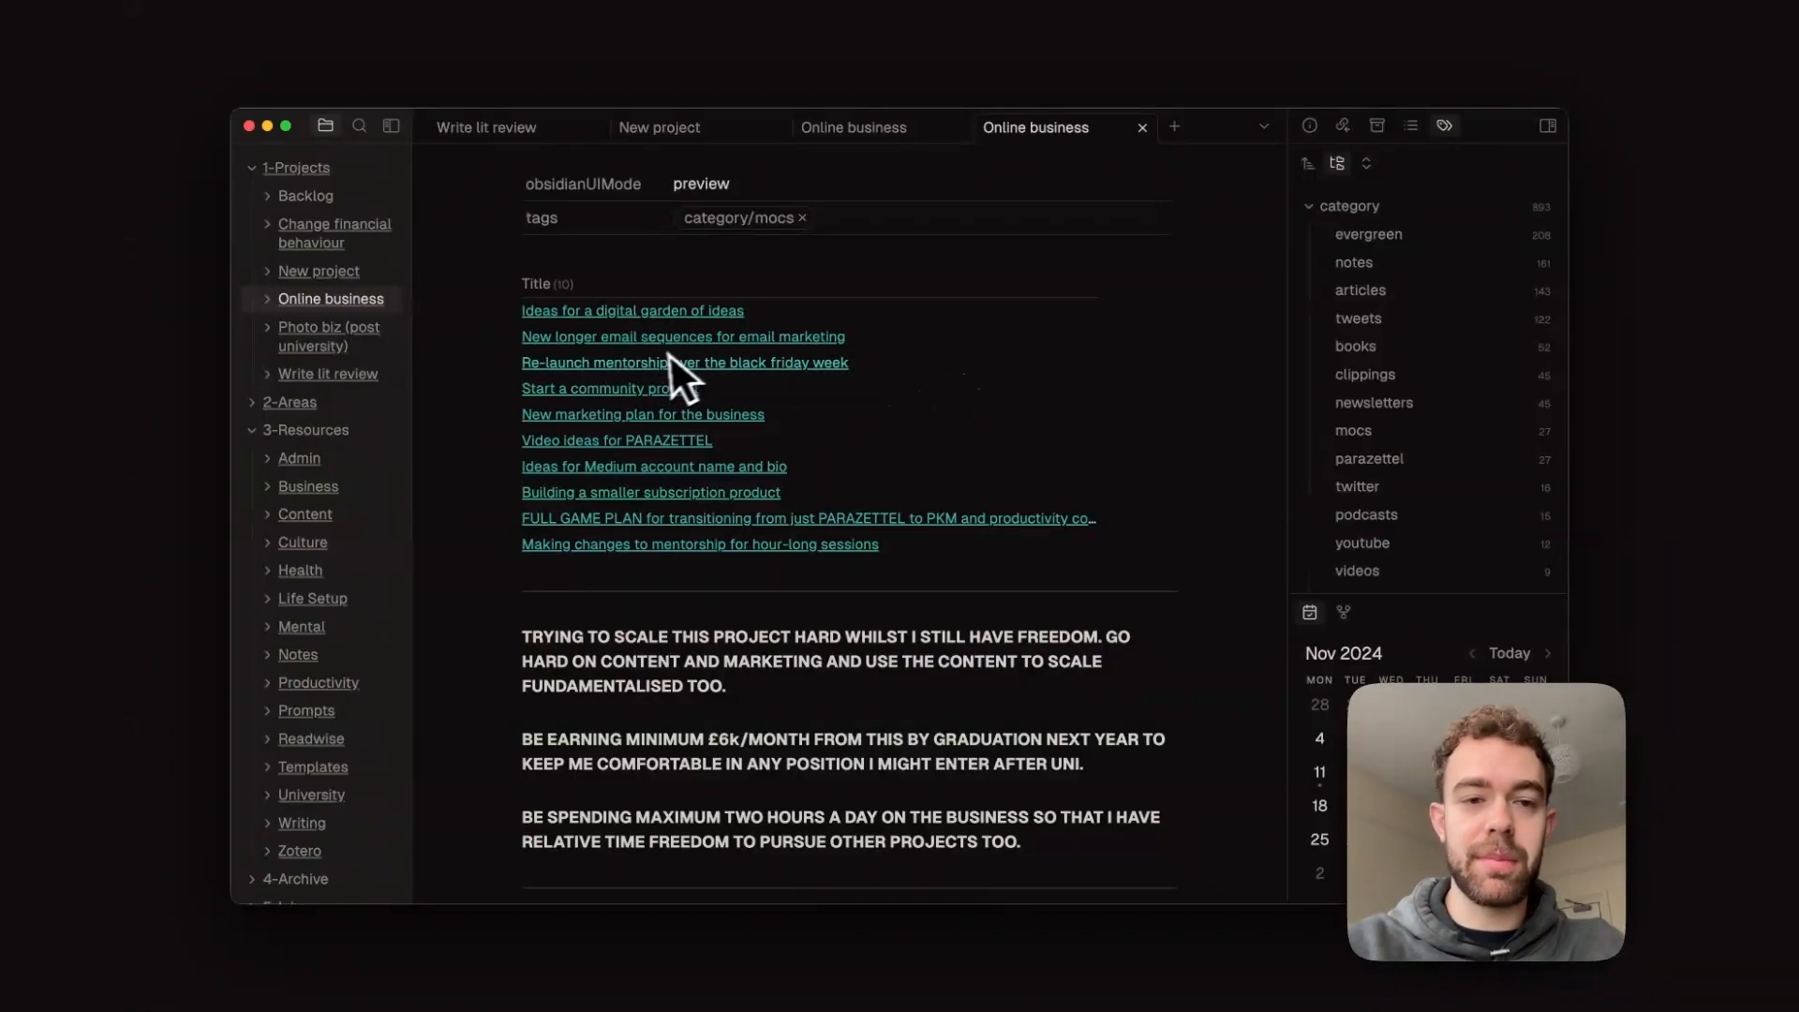
pyautogui.click(656, 388)
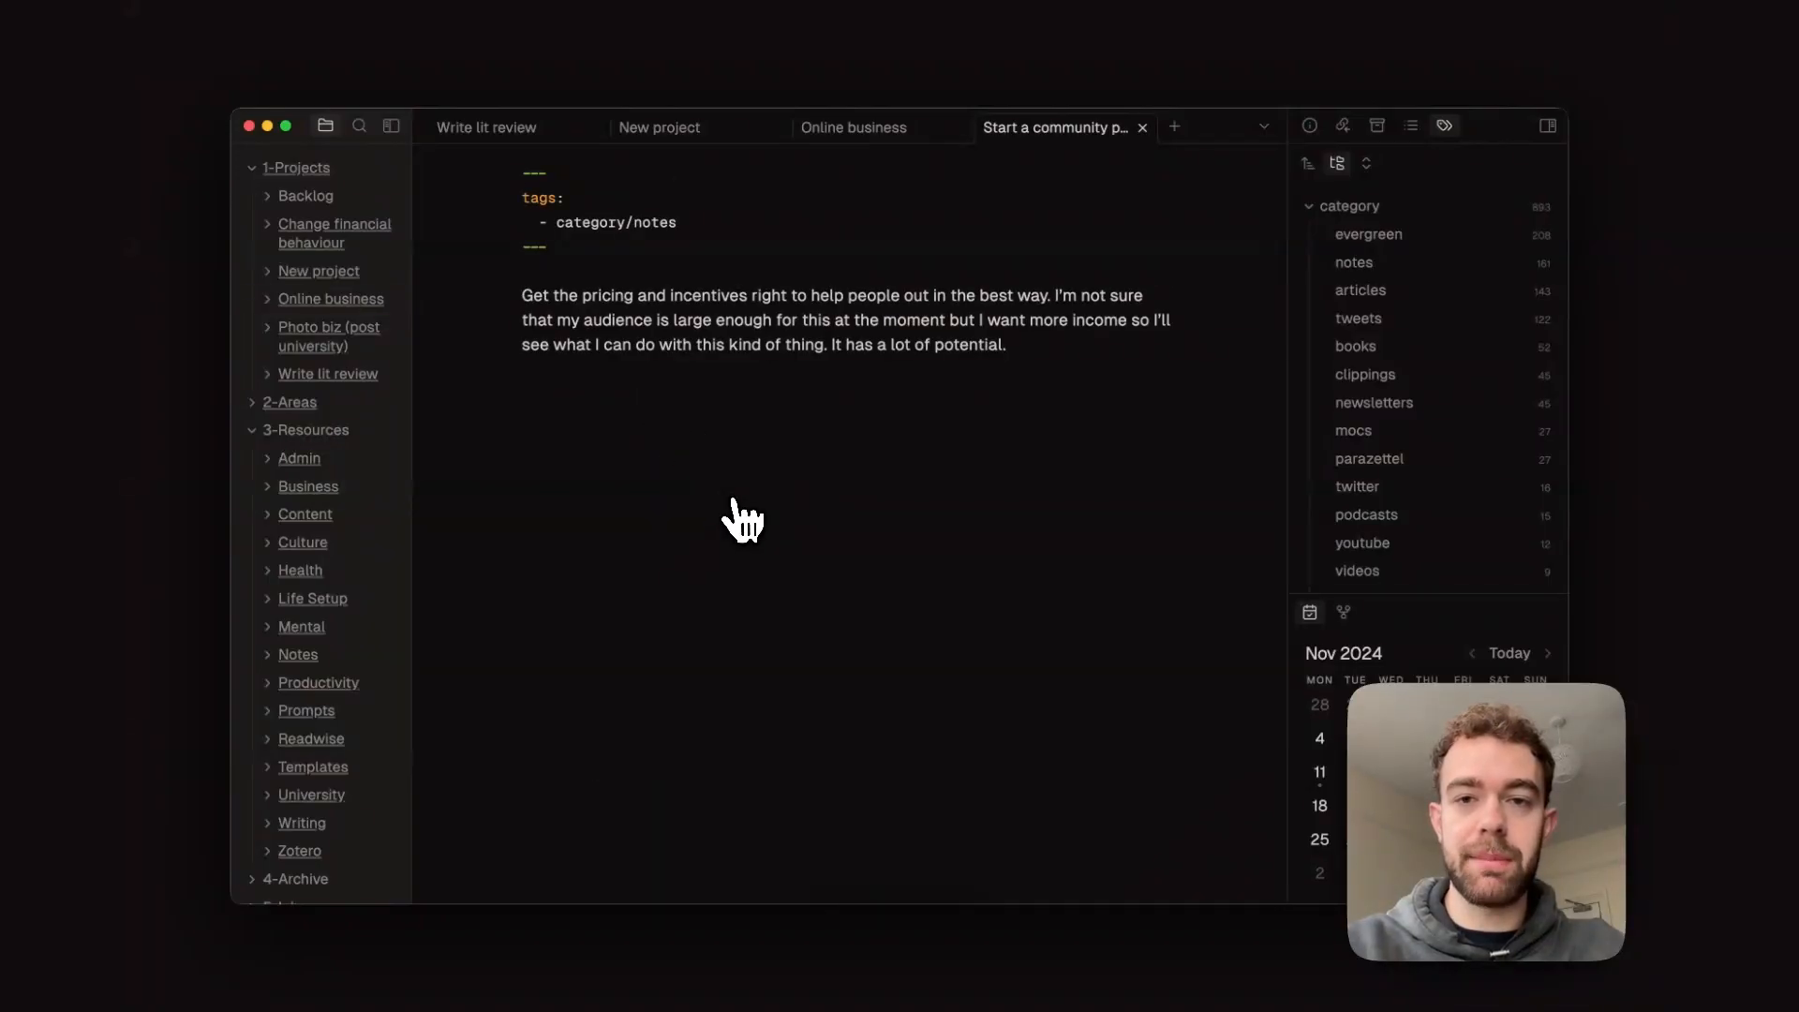
pyautogui.press('super+w')
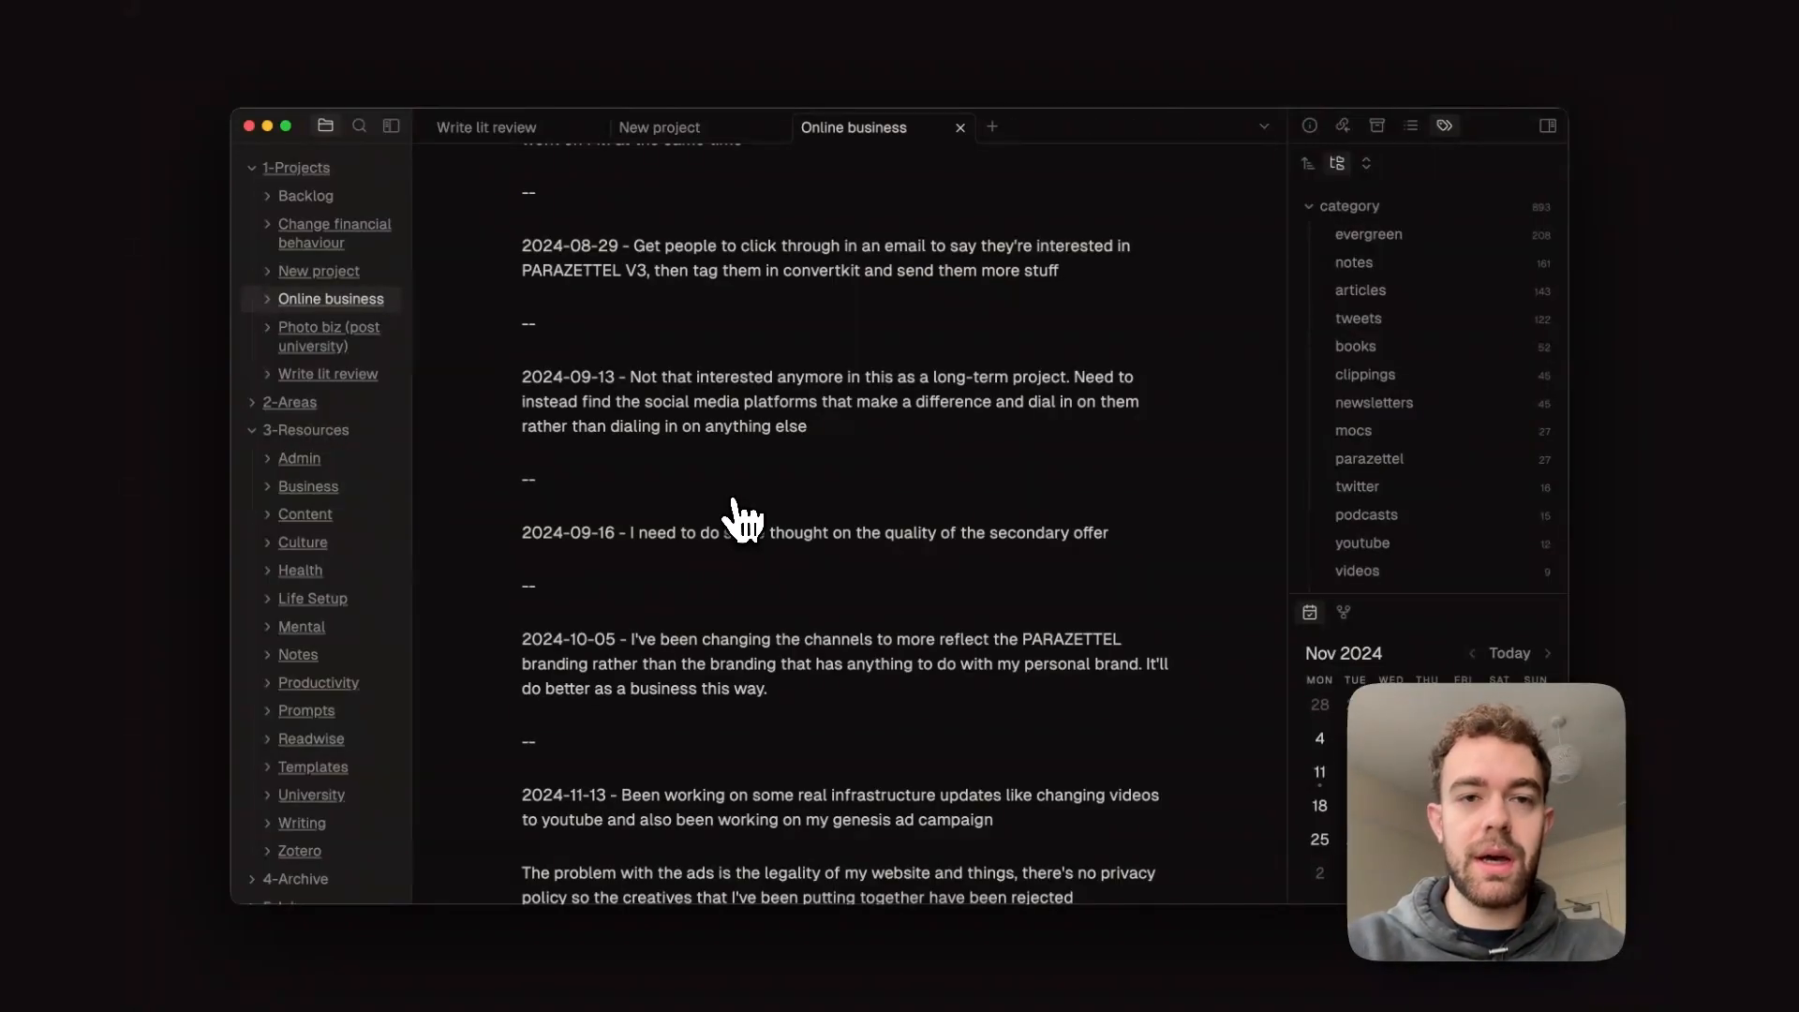
pyautogui.press('super+w')
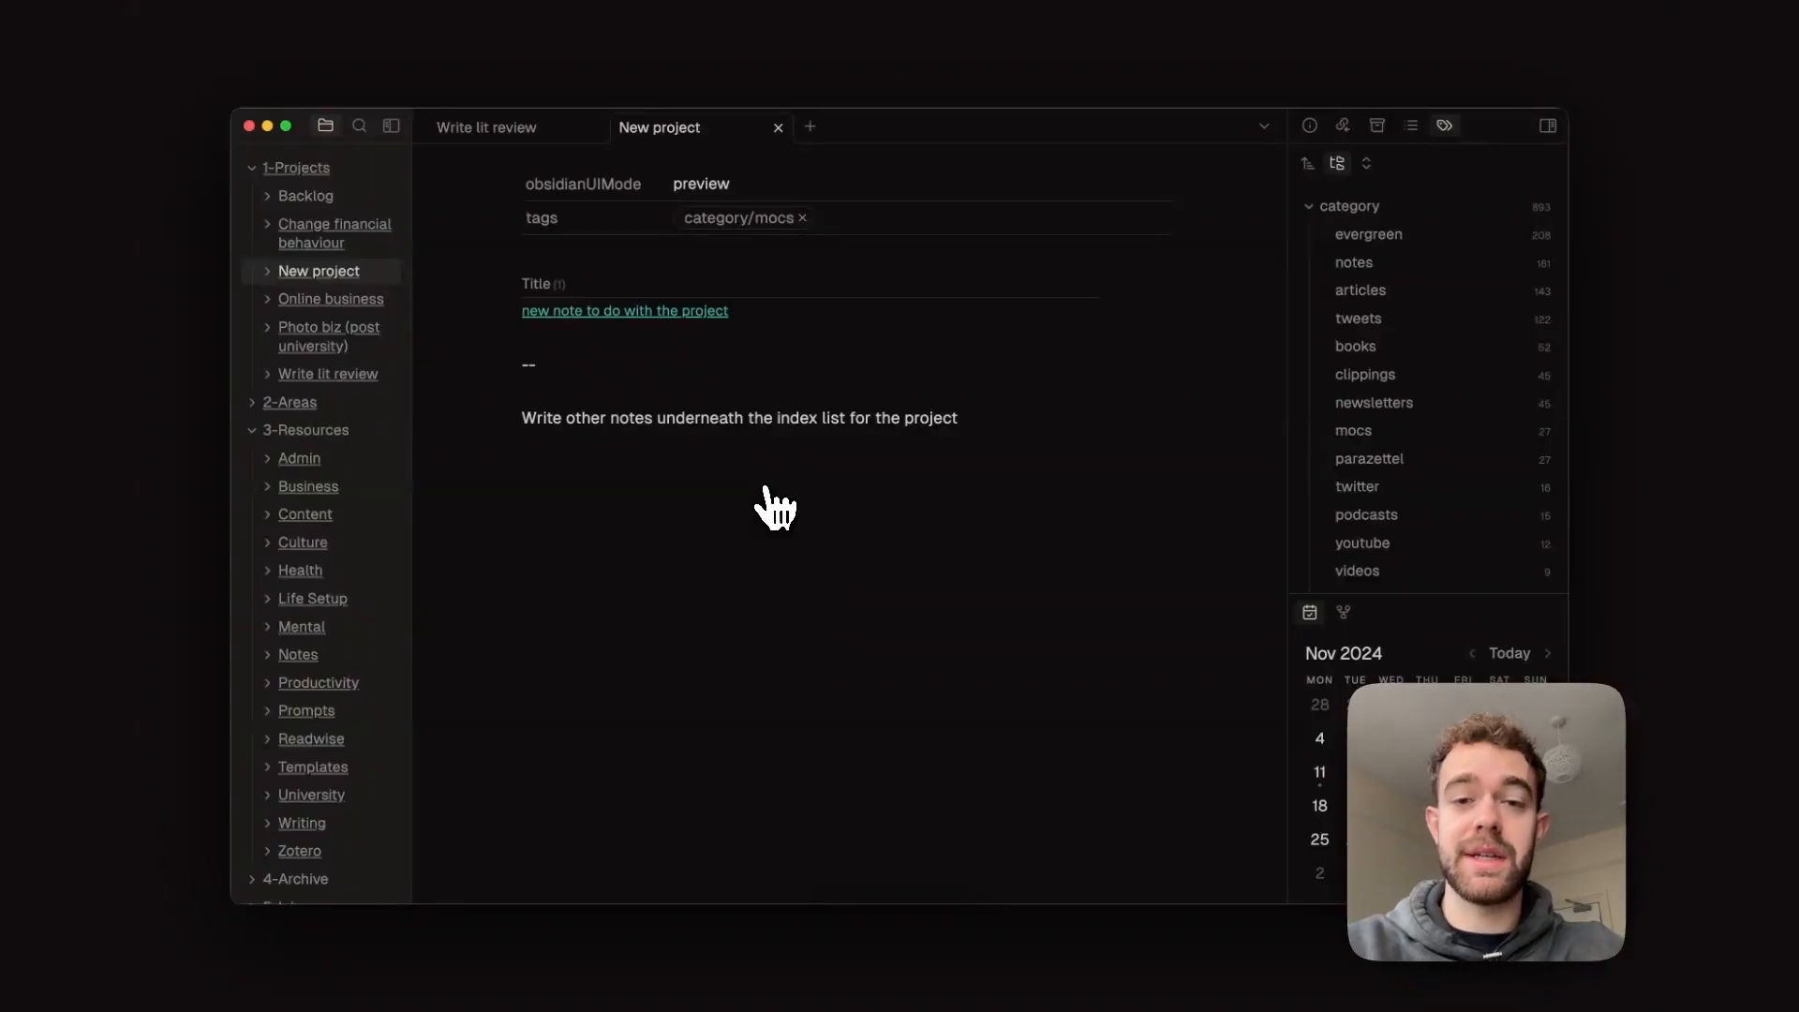
# Open the Folder notes plugin settings and review the general options, such as storage location and the keys for creating and opening notes
pyautogui.press('super+comma')
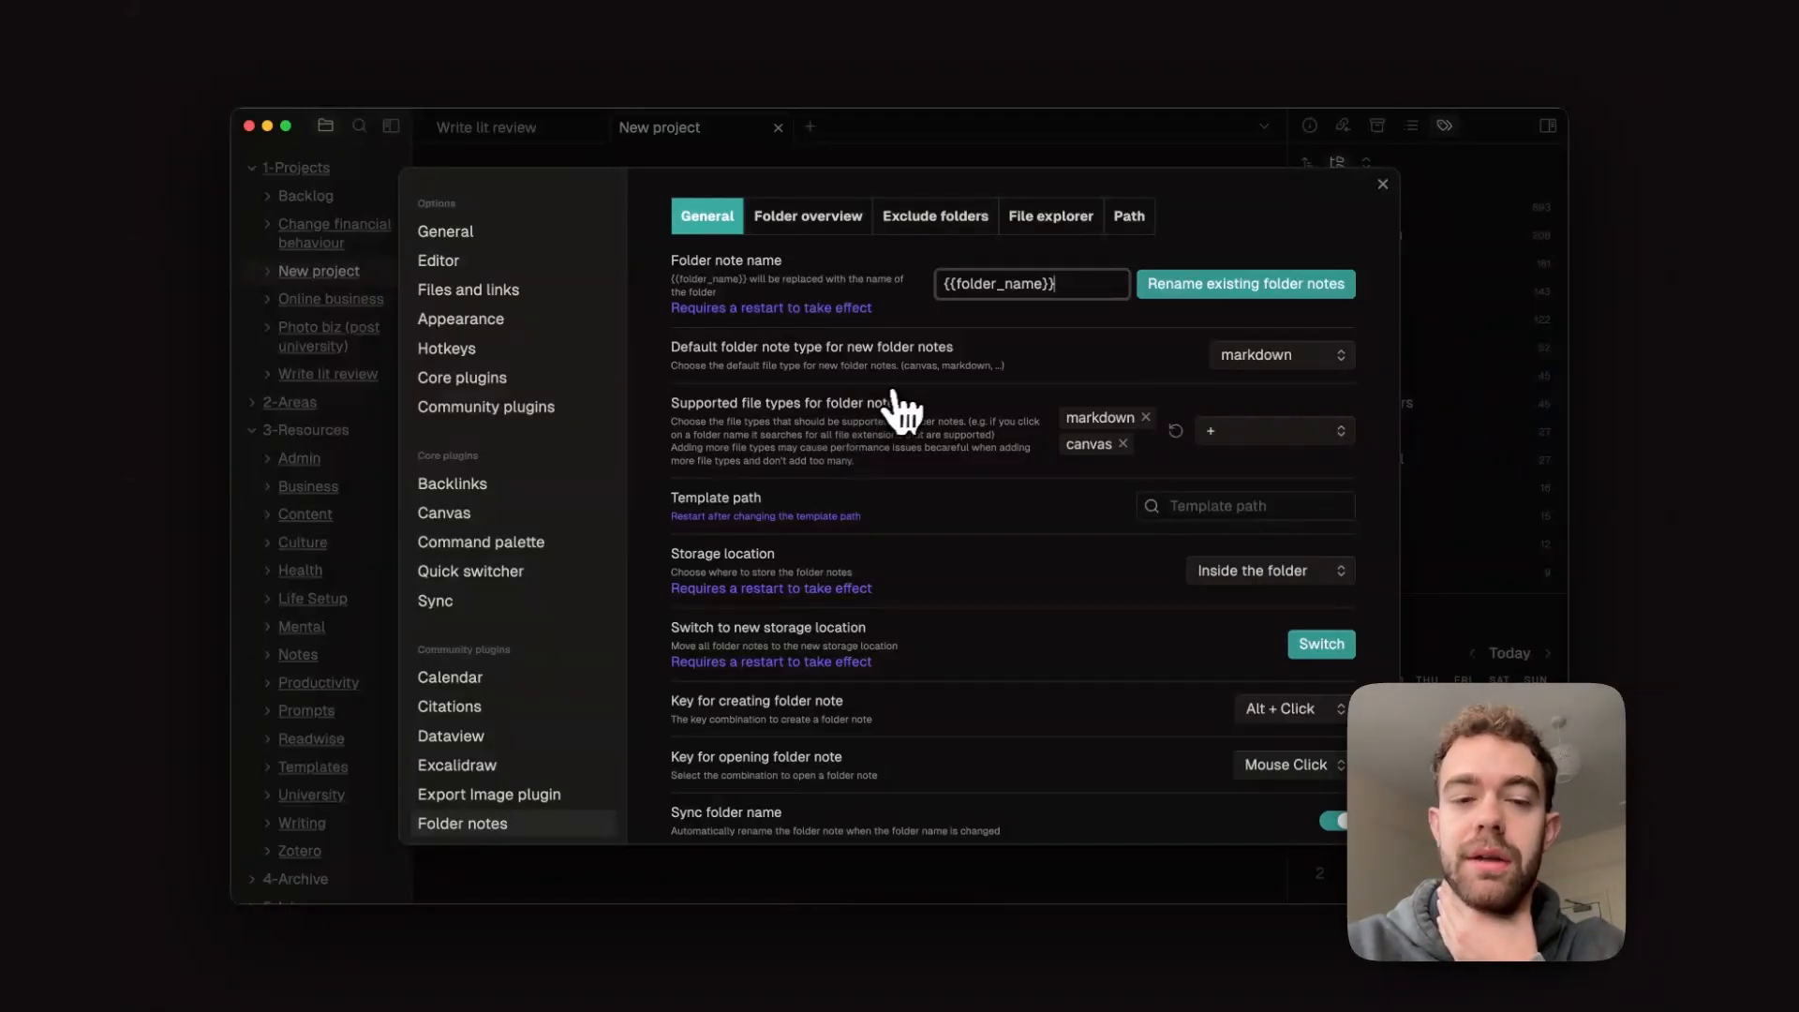
pyautogui.scroll(-1, 1138, 585)
pyautogui.scroll(-4, 1138, 585)
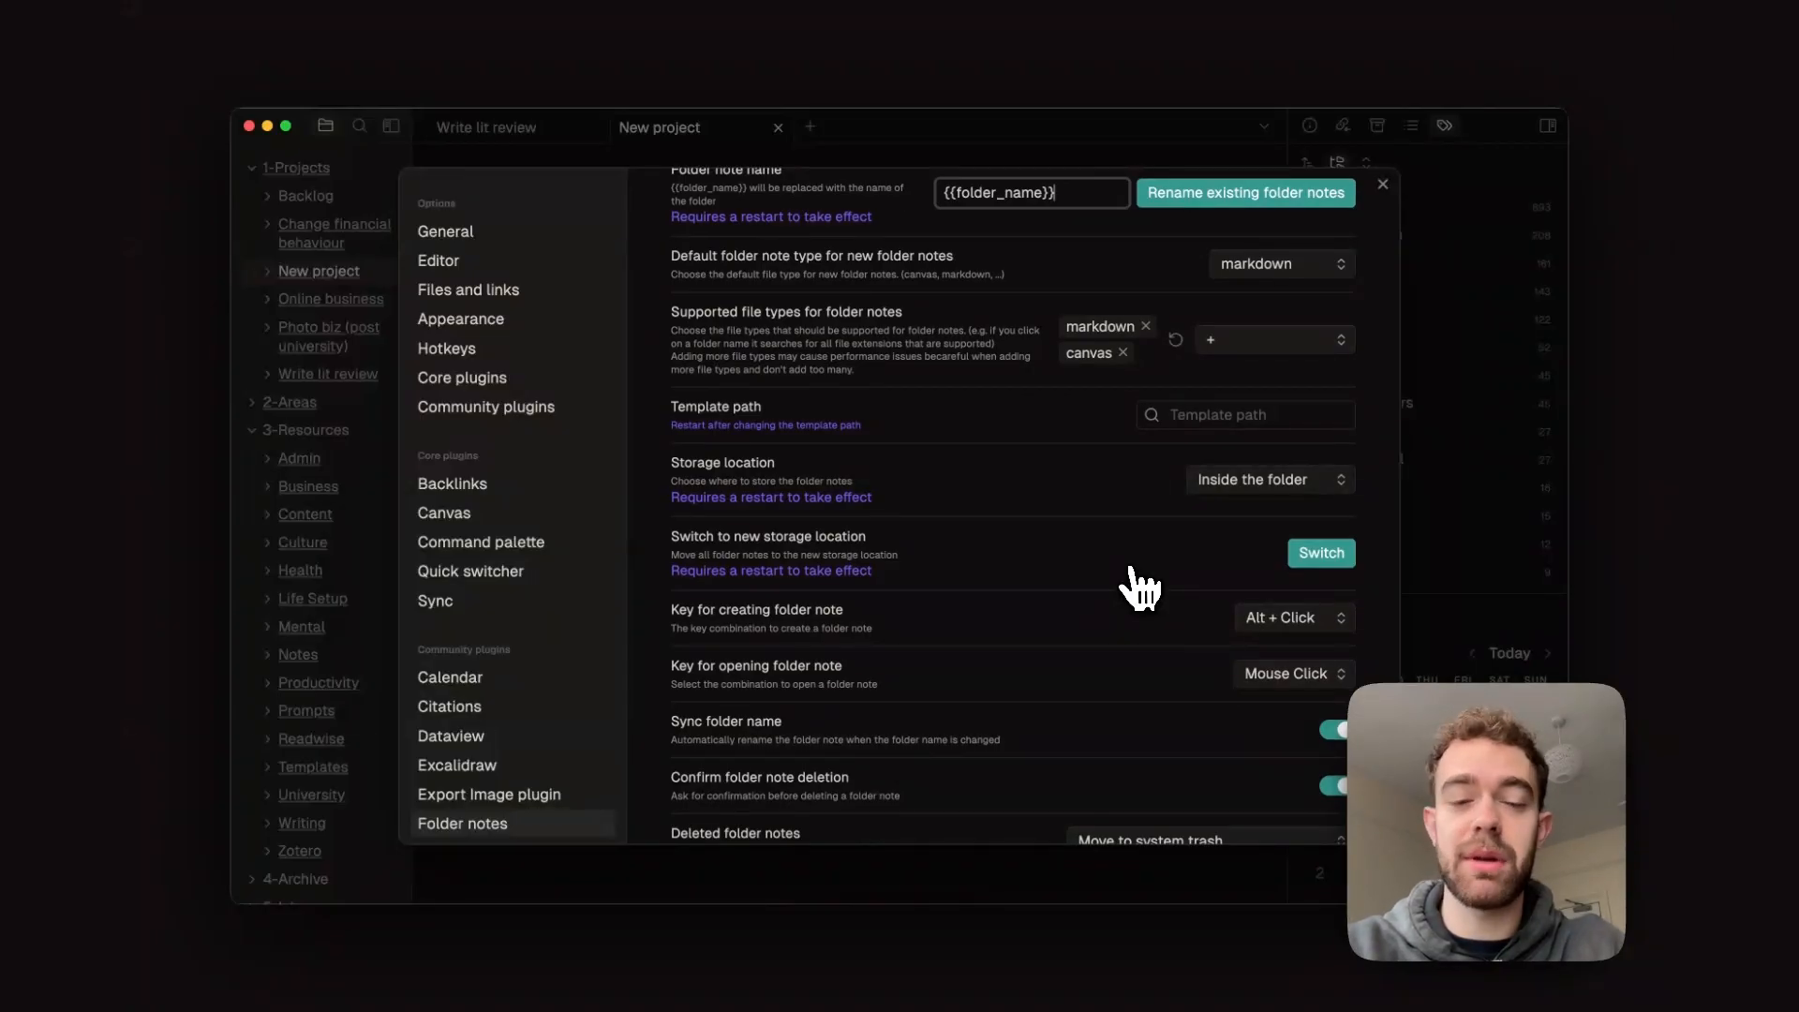
pyautogui.scroll(-1, 1139, 585)
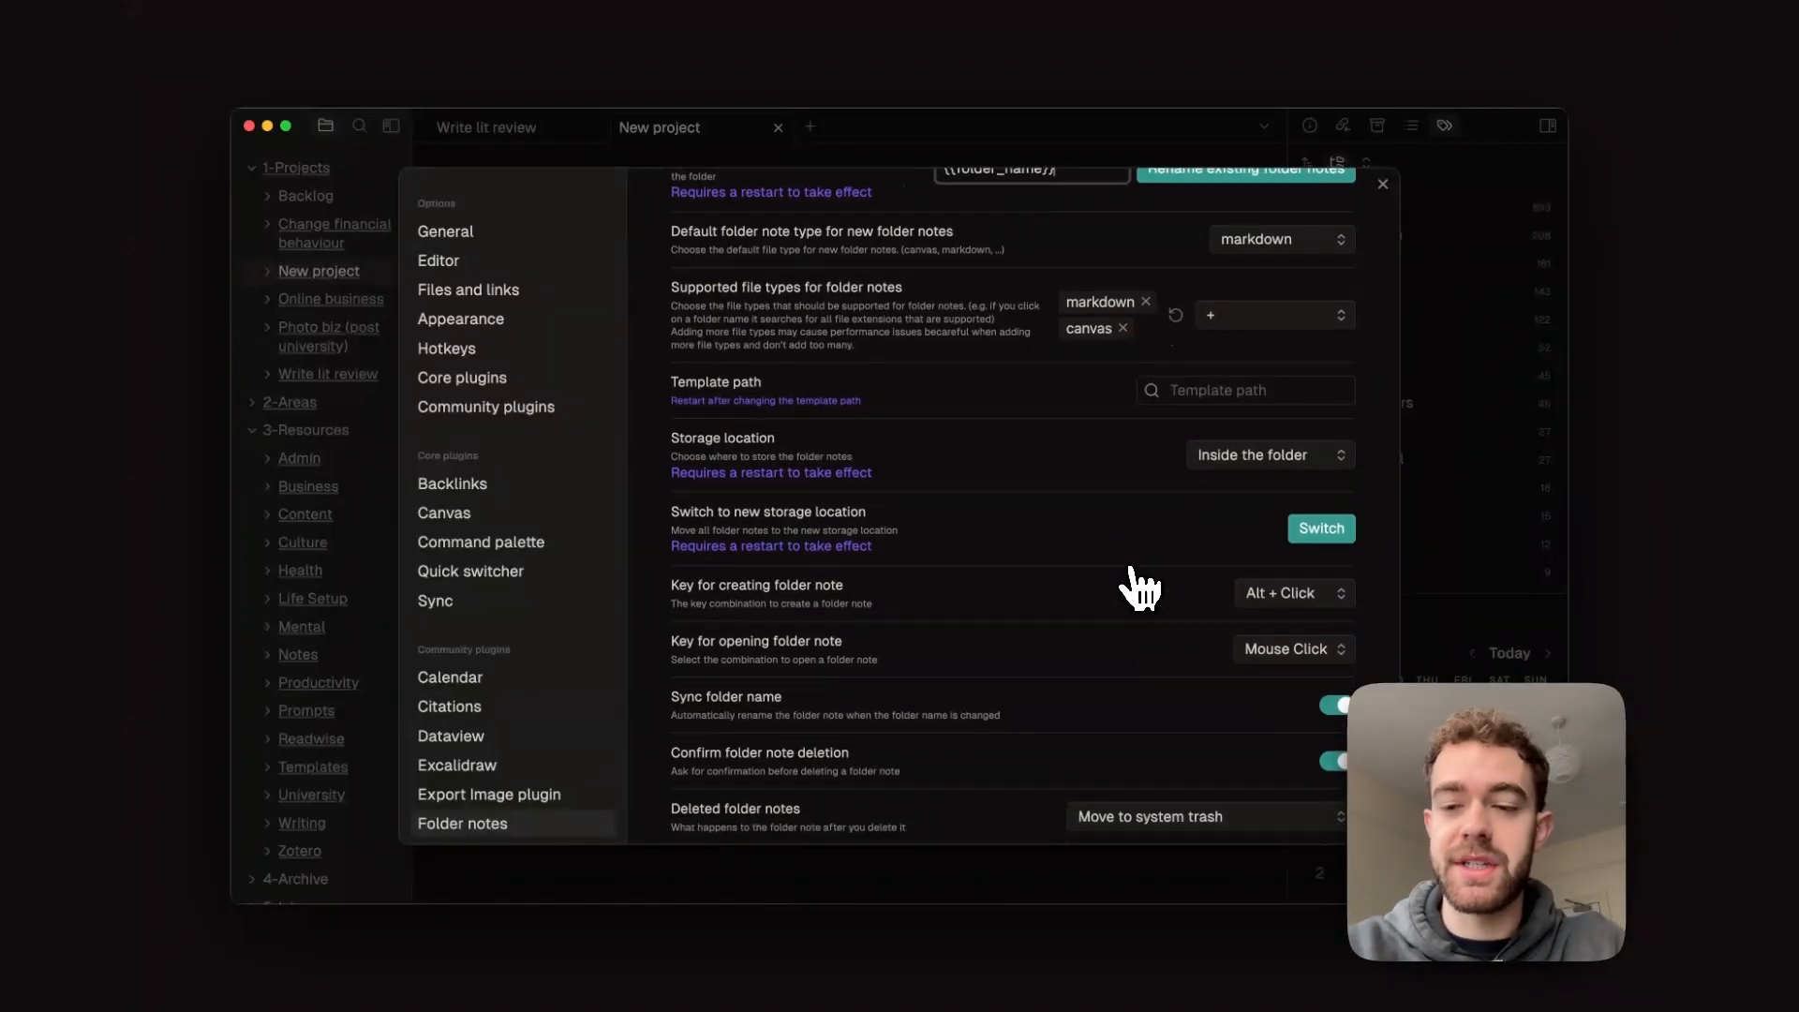
pyautogui.scroll(-1, 1139, 588)
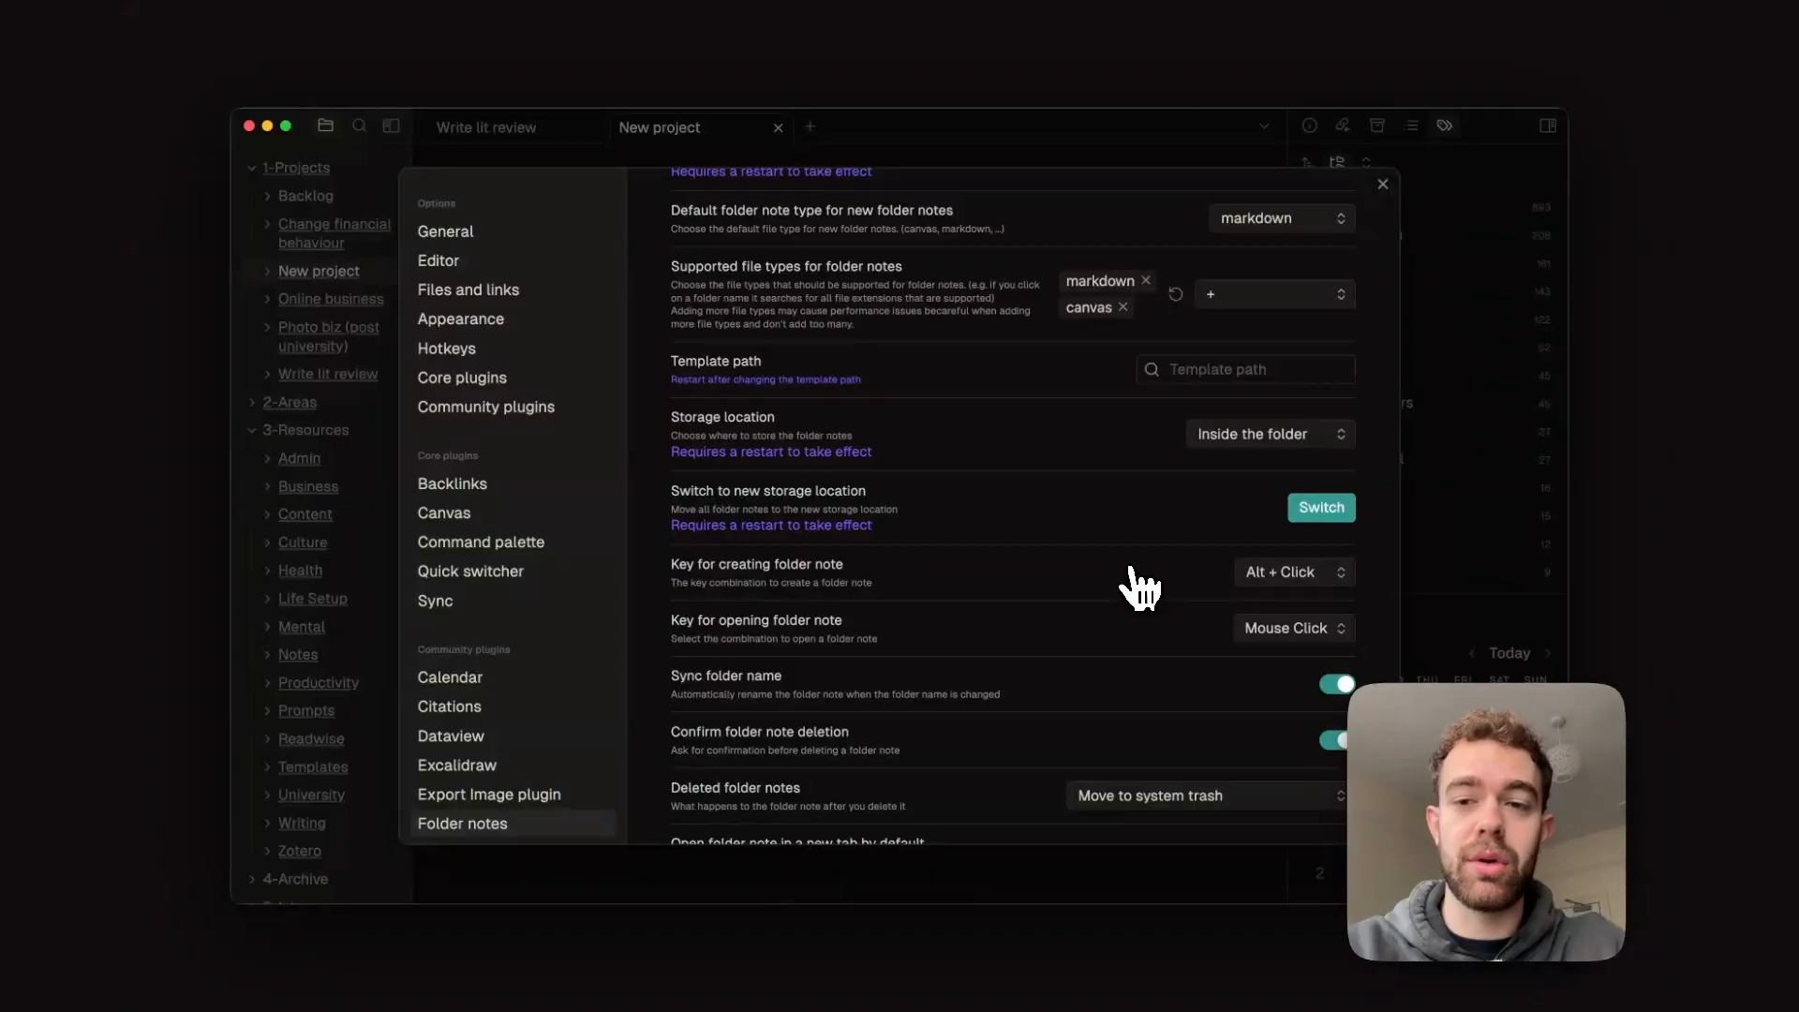
# Read through the remaining general Folder notes options, down to creating a folder note for every folder
pyautogui.scroll(-1, 1139, 588)
pyautogui.scroll(-1, 1139, 588)
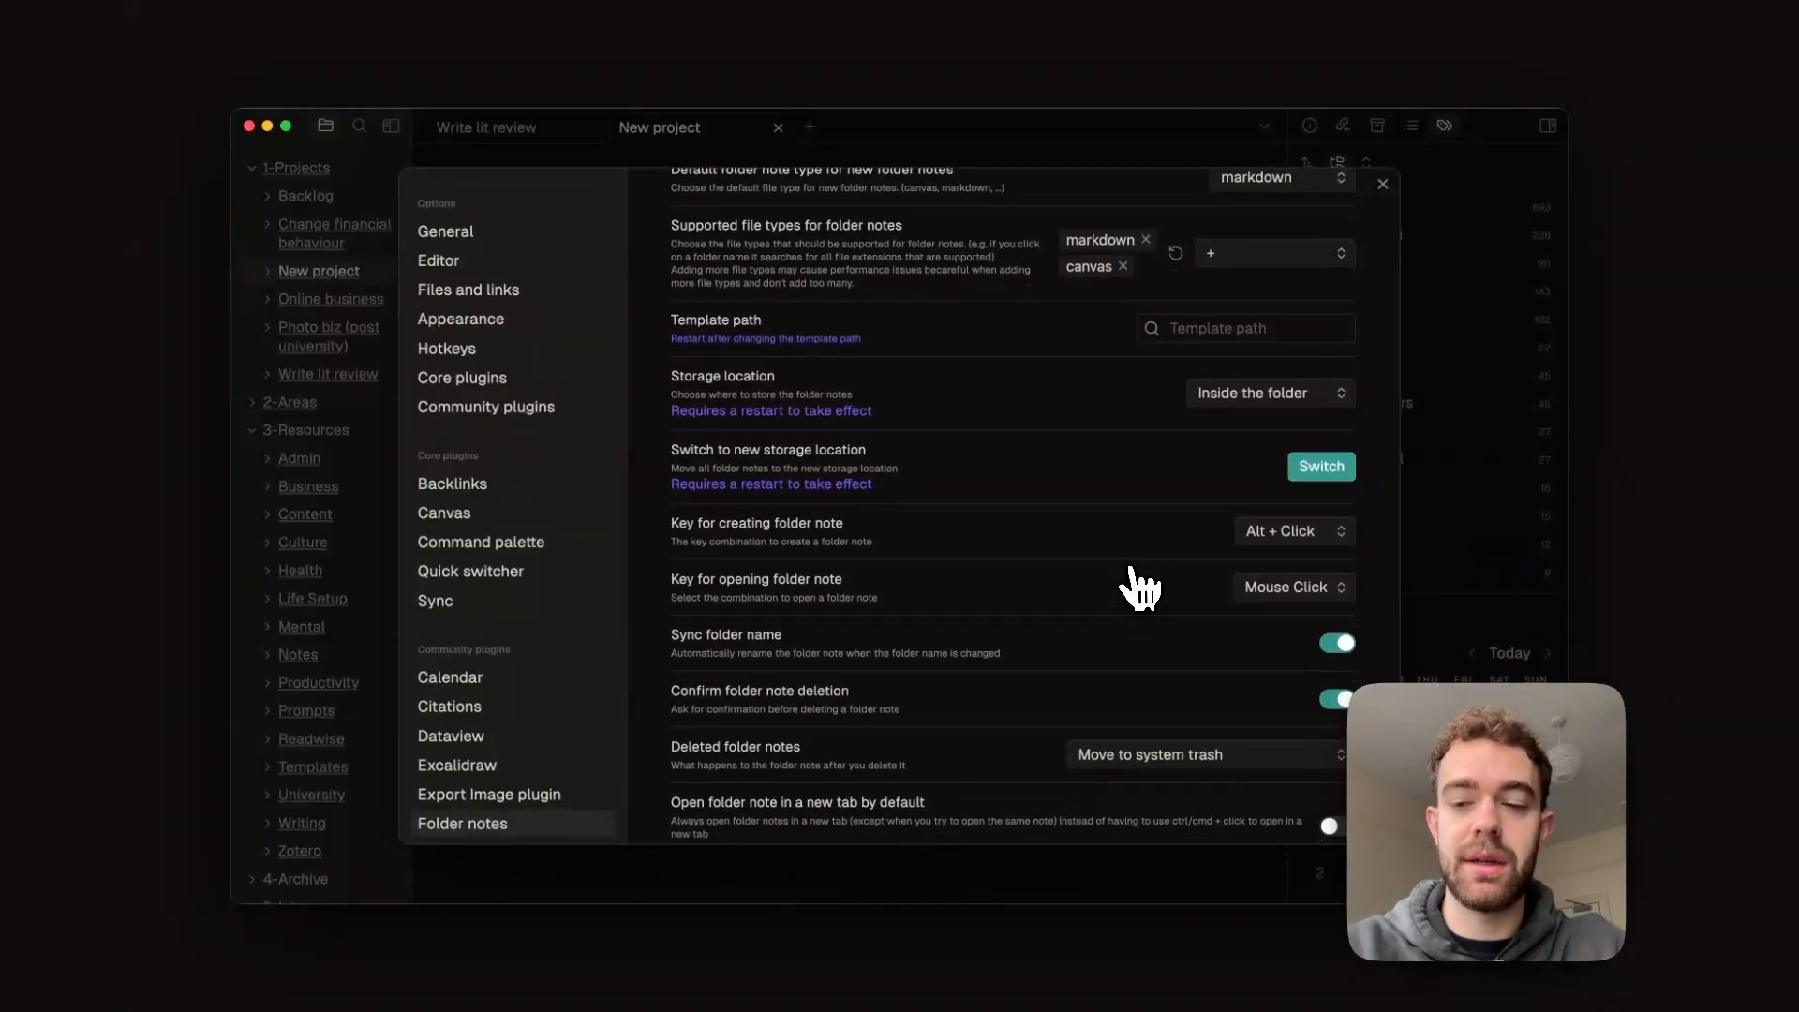
pyautogui.scroll(-4, 1140, 588)
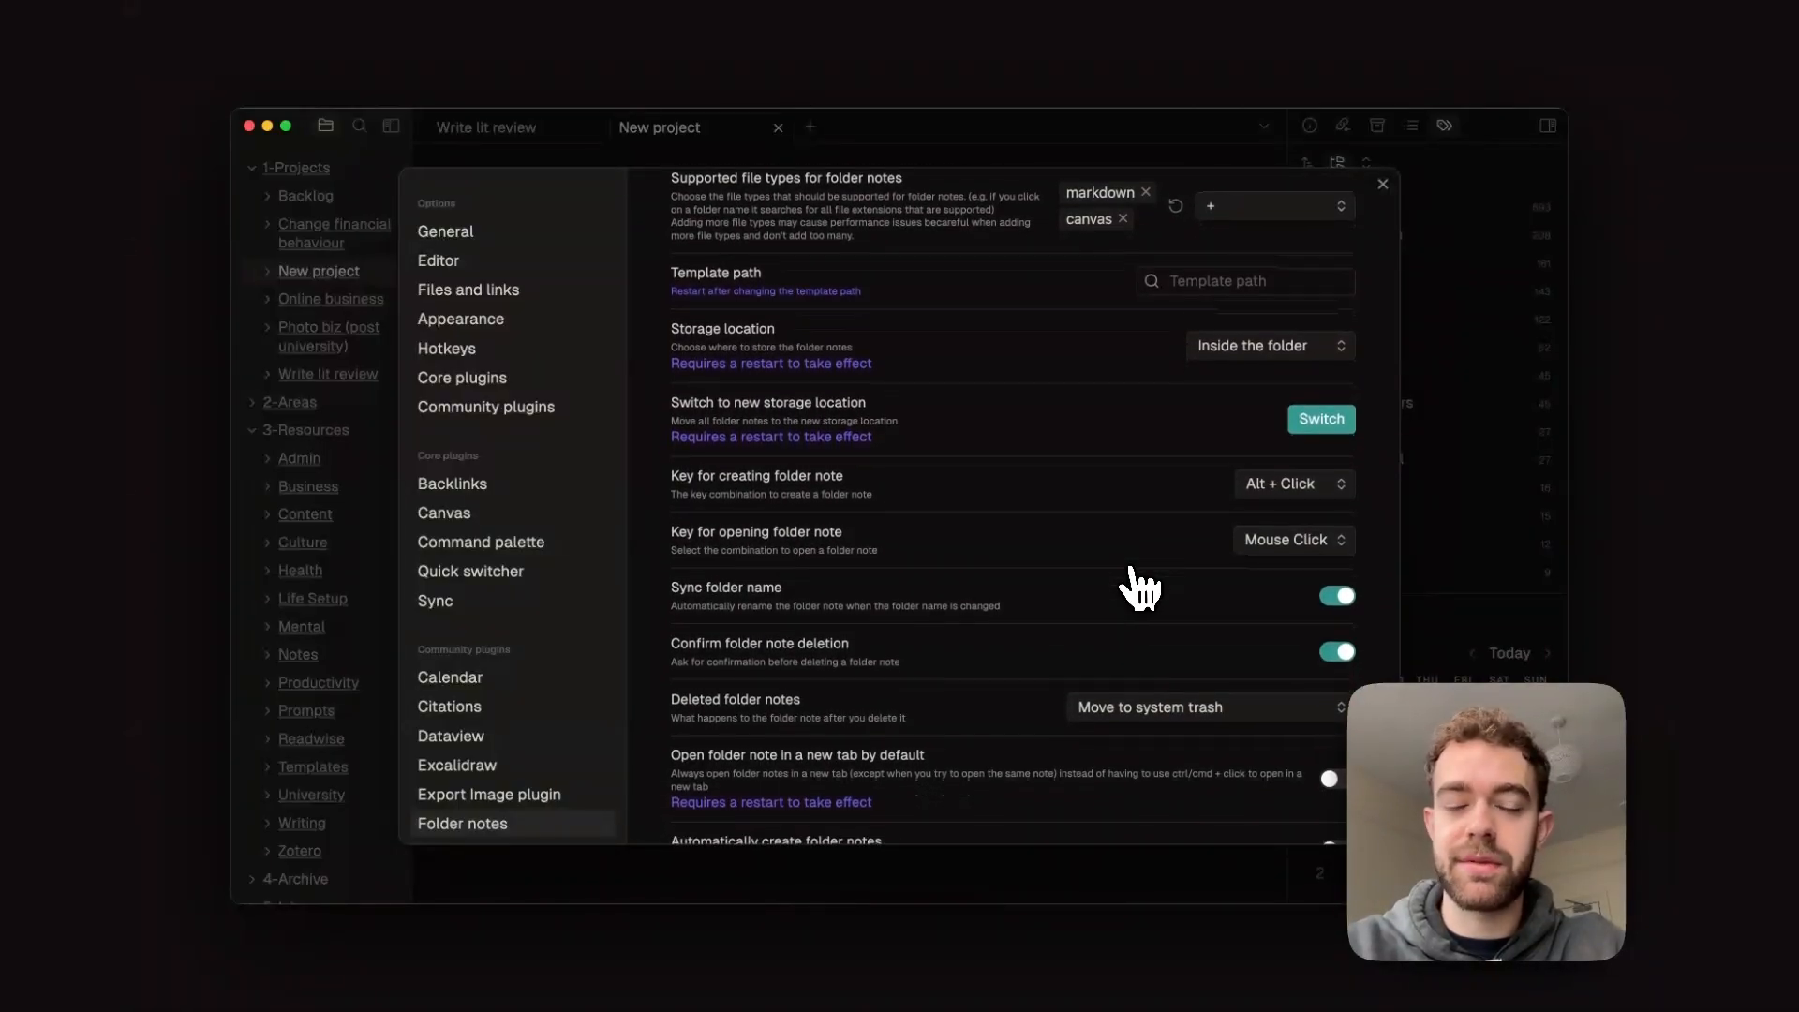
pyautogui.scroll(-10, 1140, 588)
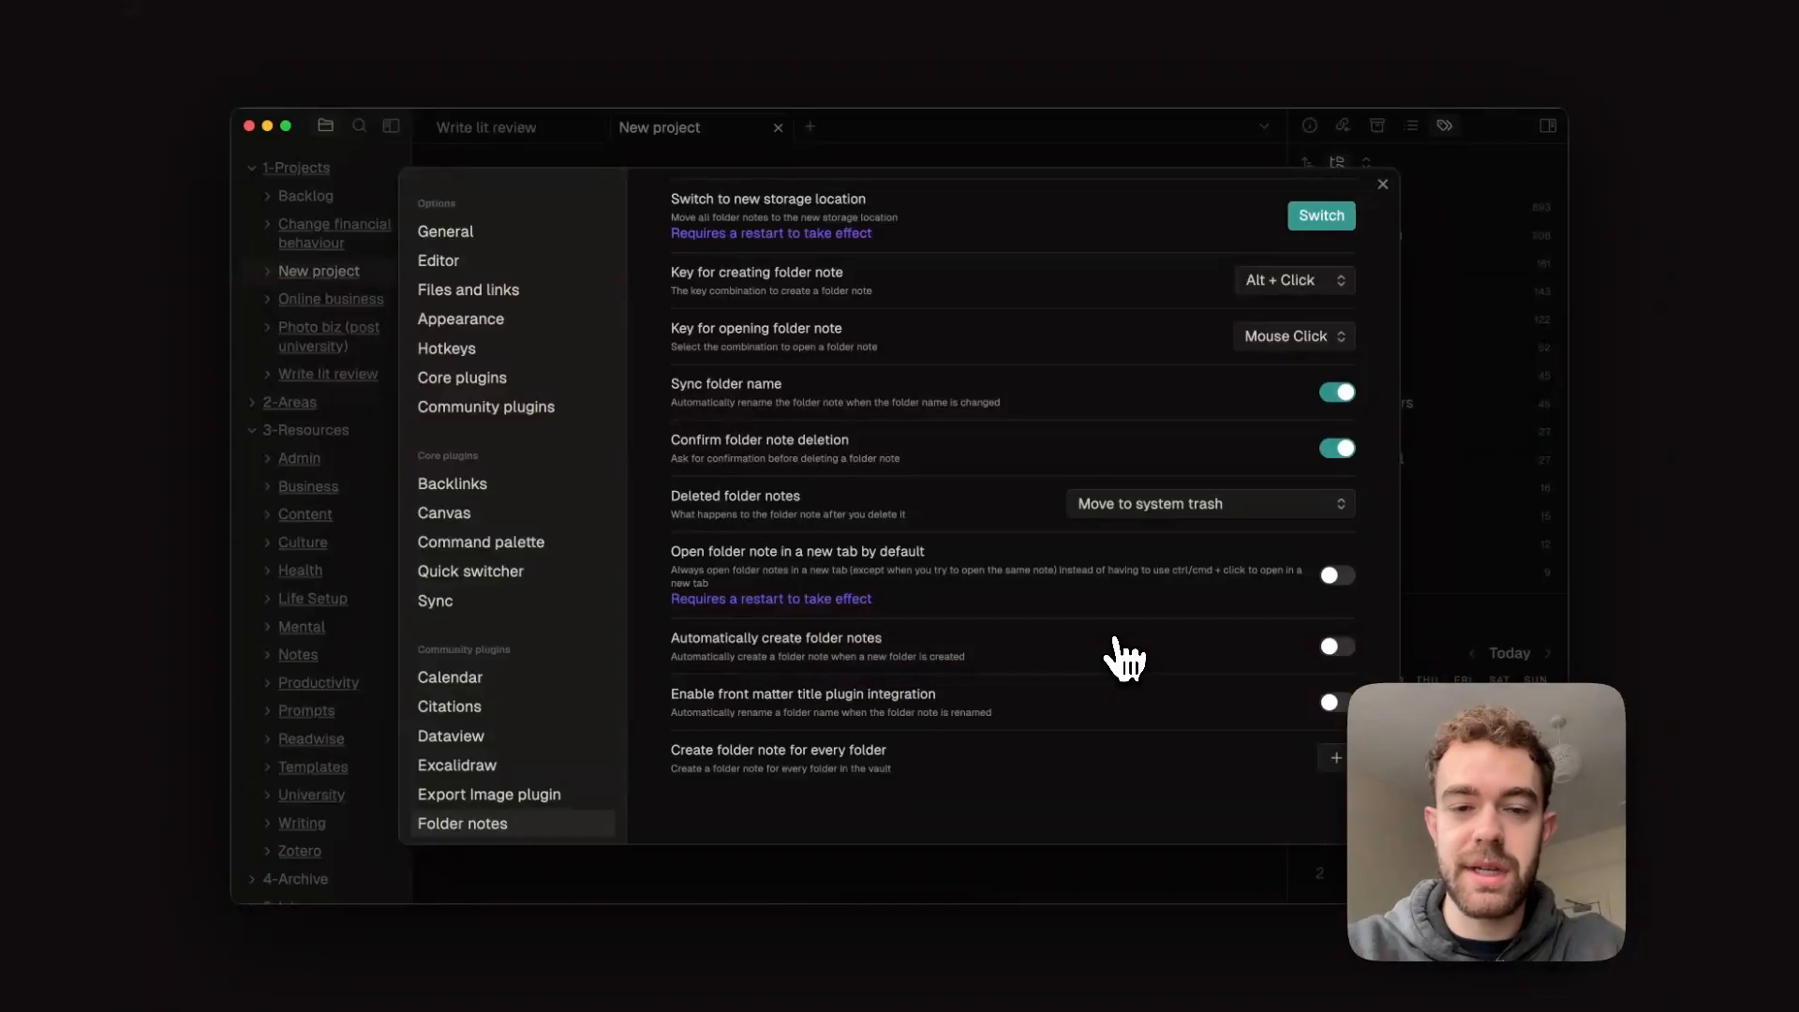
pyautogui.scroll(20, 1095, 623)
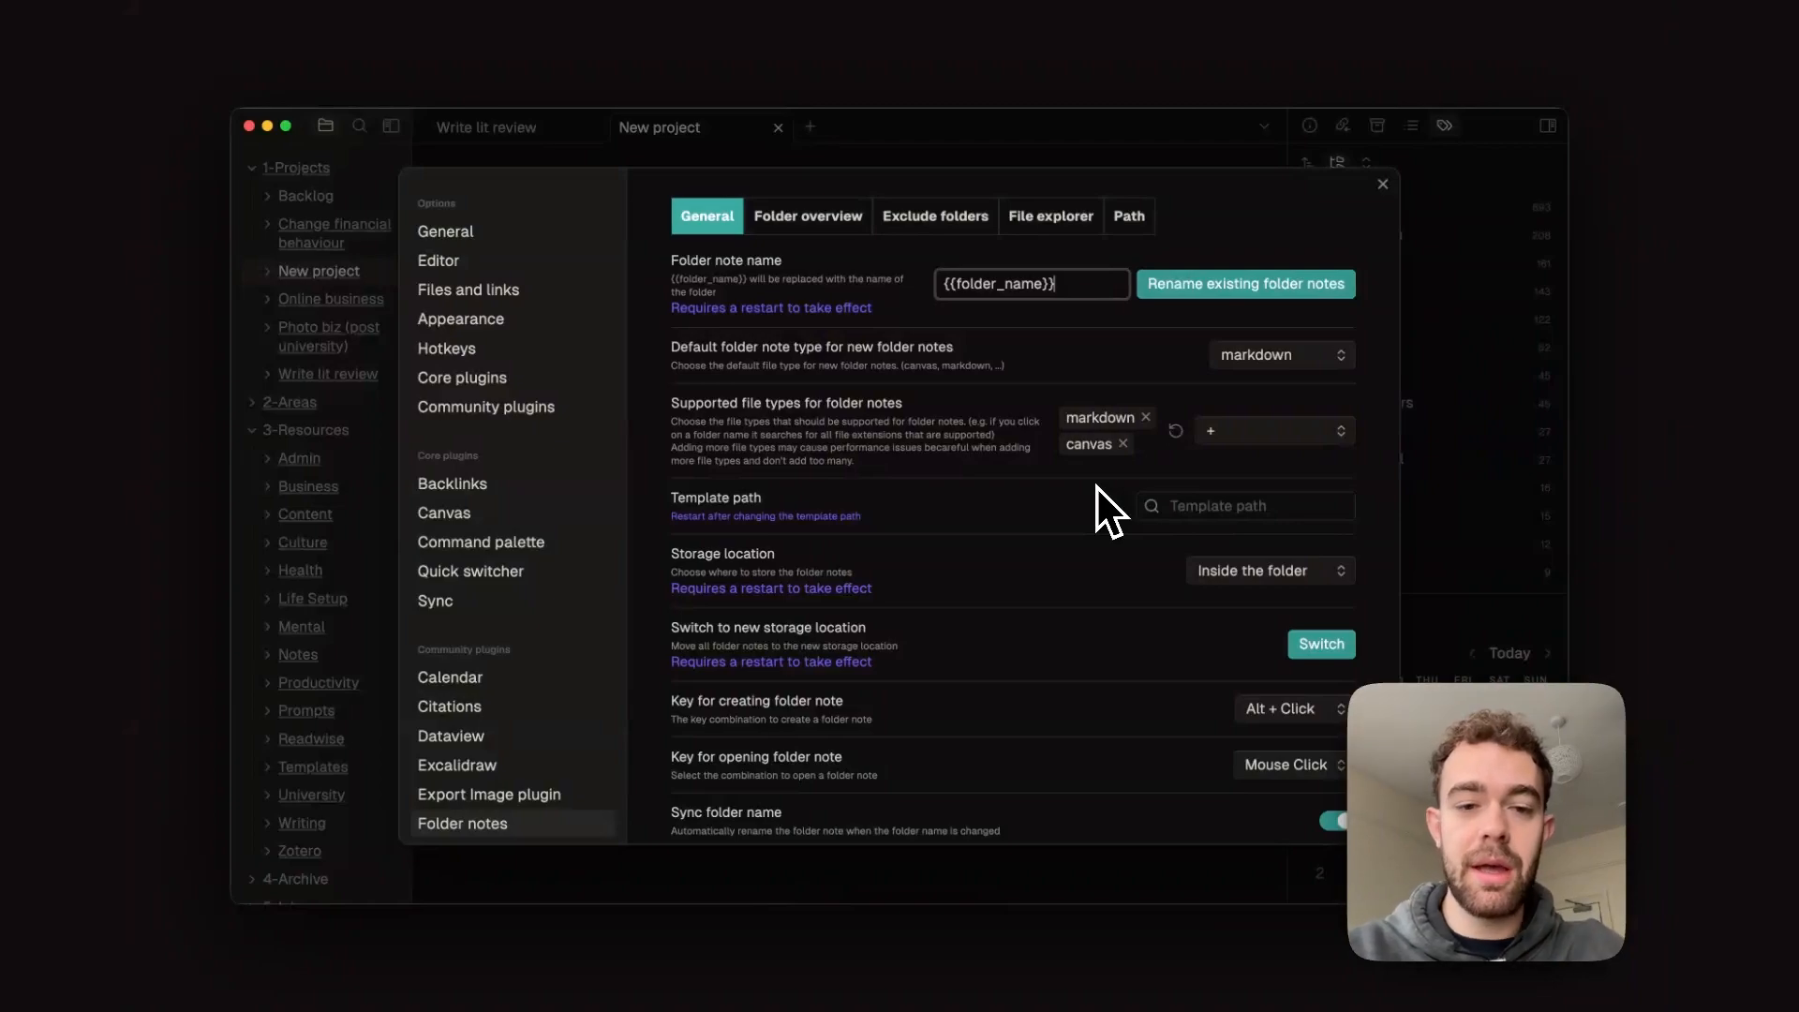
# View the available key combinations for creating a folder note
pyautogui.scroll(-2, 1098, 487)
pyautogui.scroll(-5, 1098, 487)
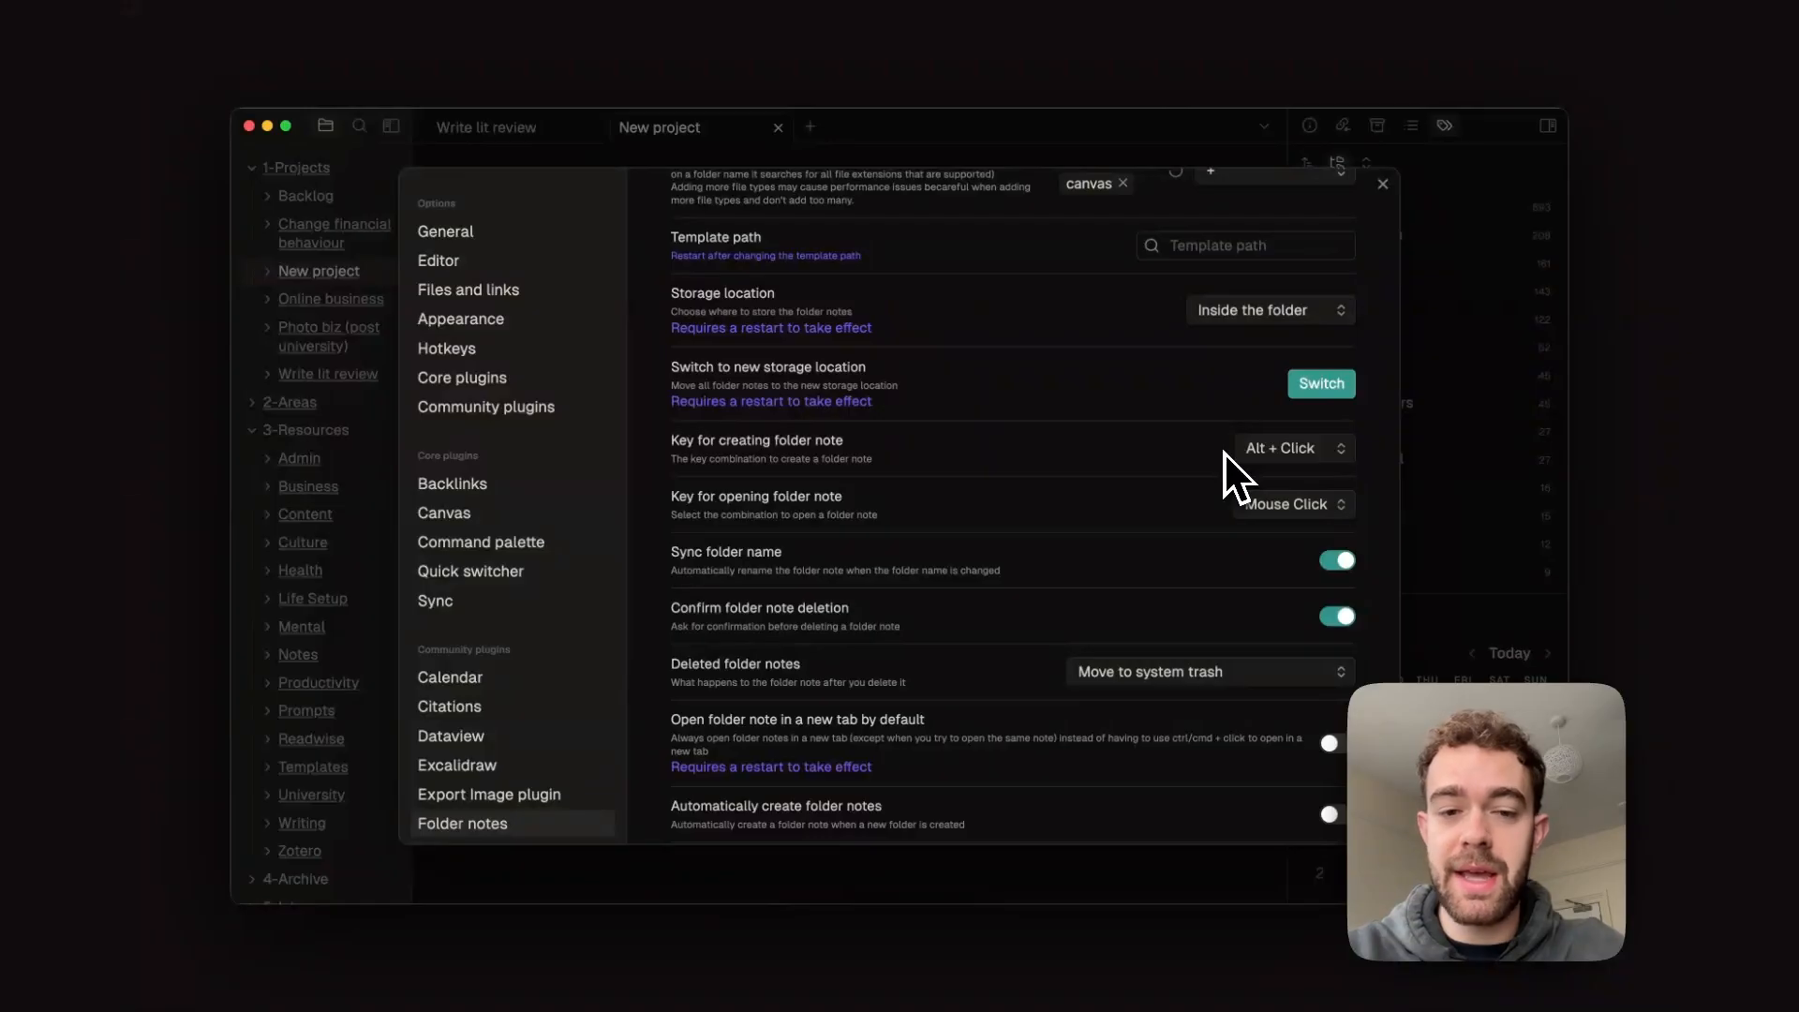
pyautogui.click(1301, 450)
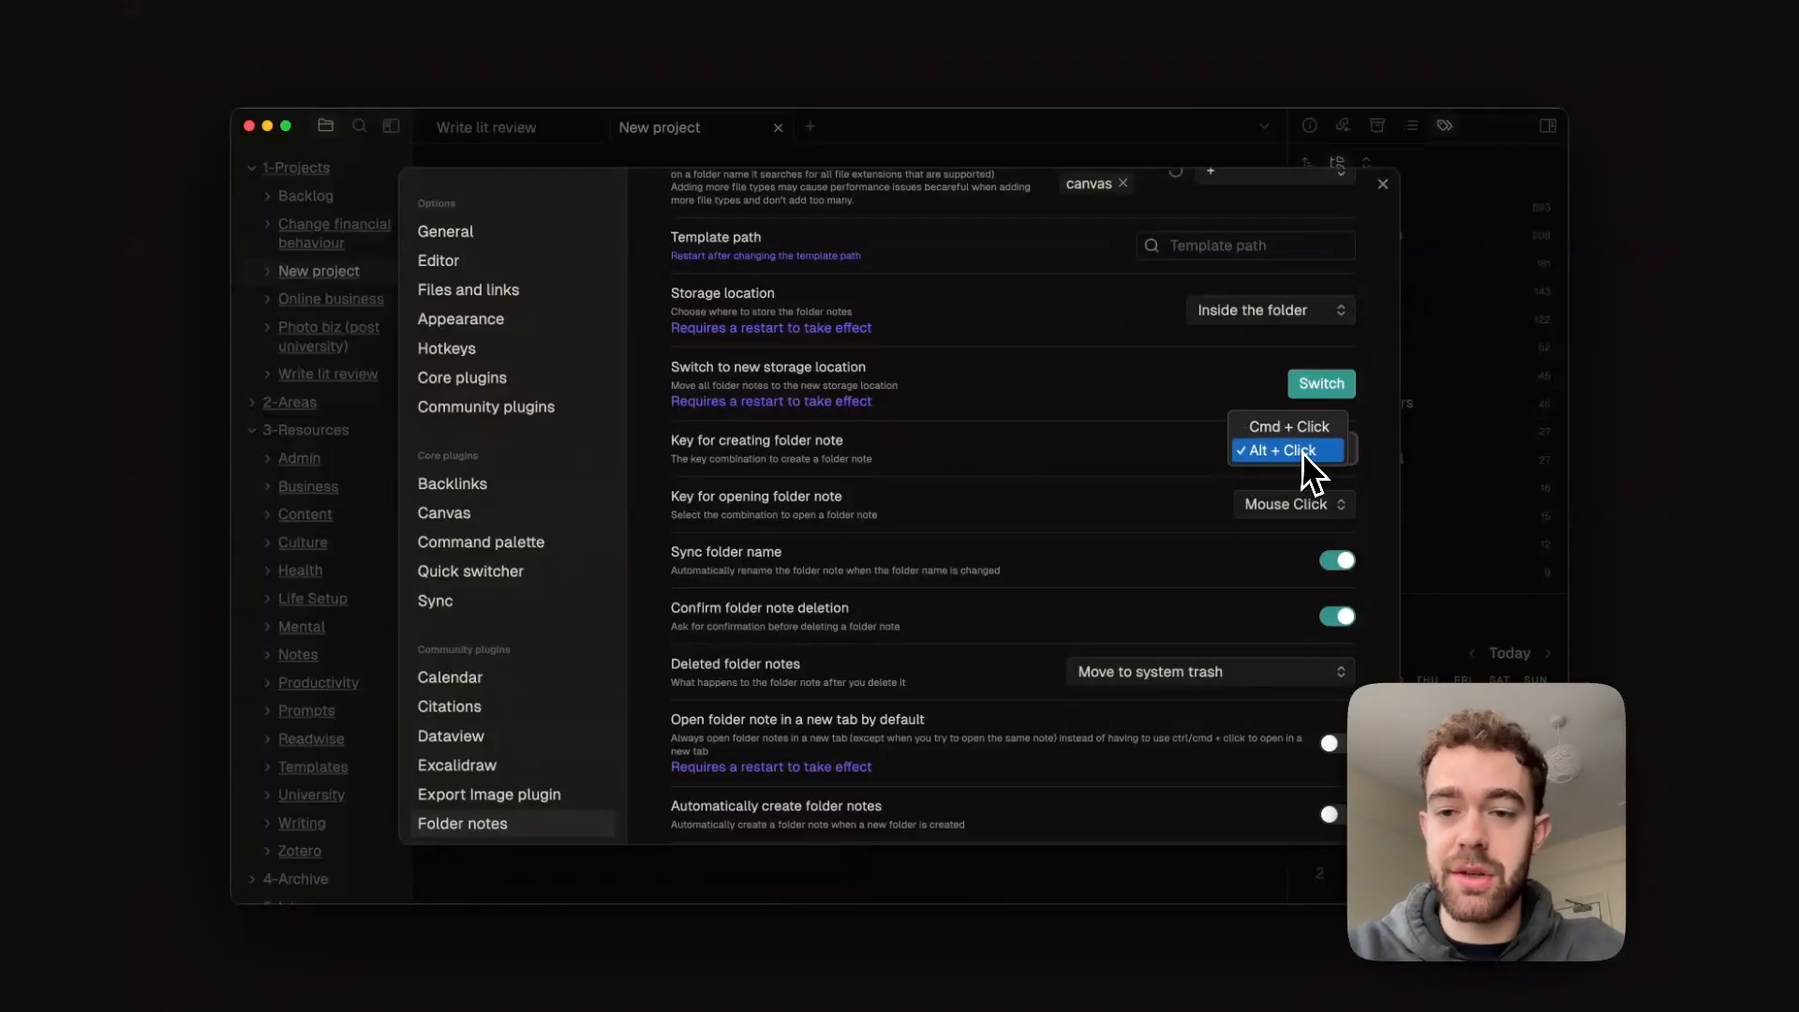
pyautogui.click(1378, 469)
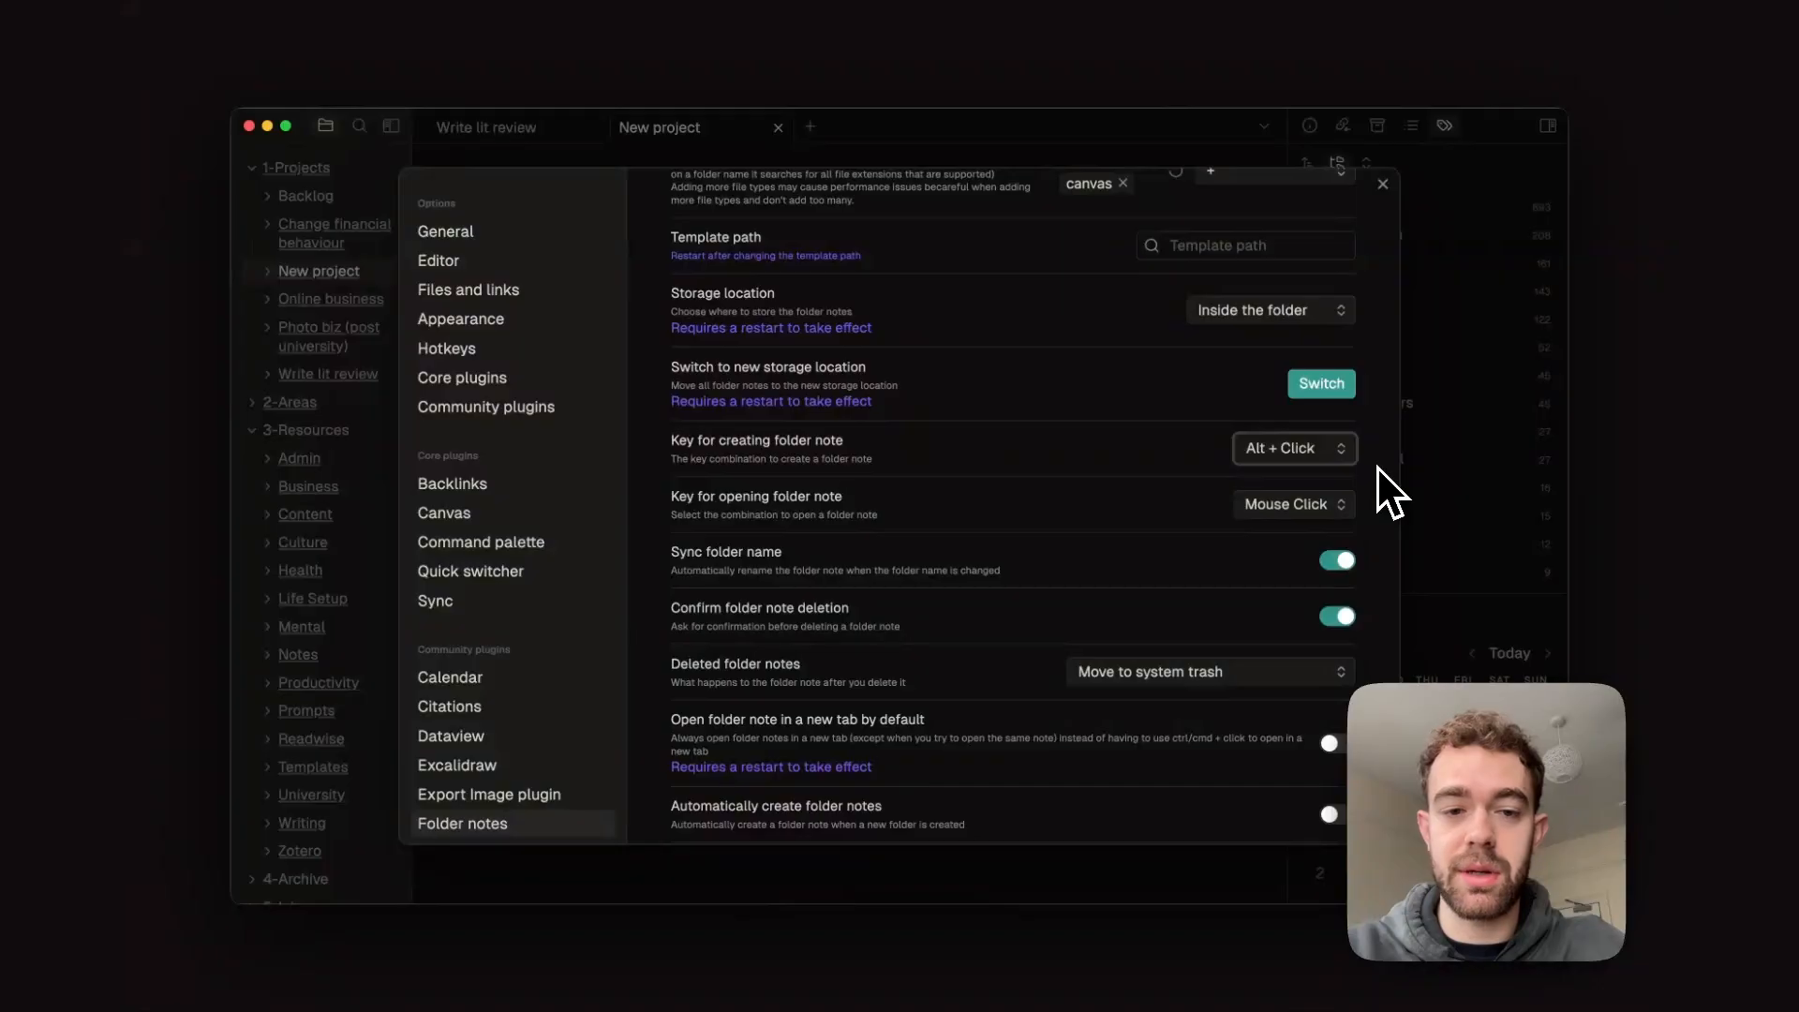
# Examine the general options for folder name syncing, note deletion, automatic note creation and storage location
pyautogui.scroll(-1, 1387, 489)
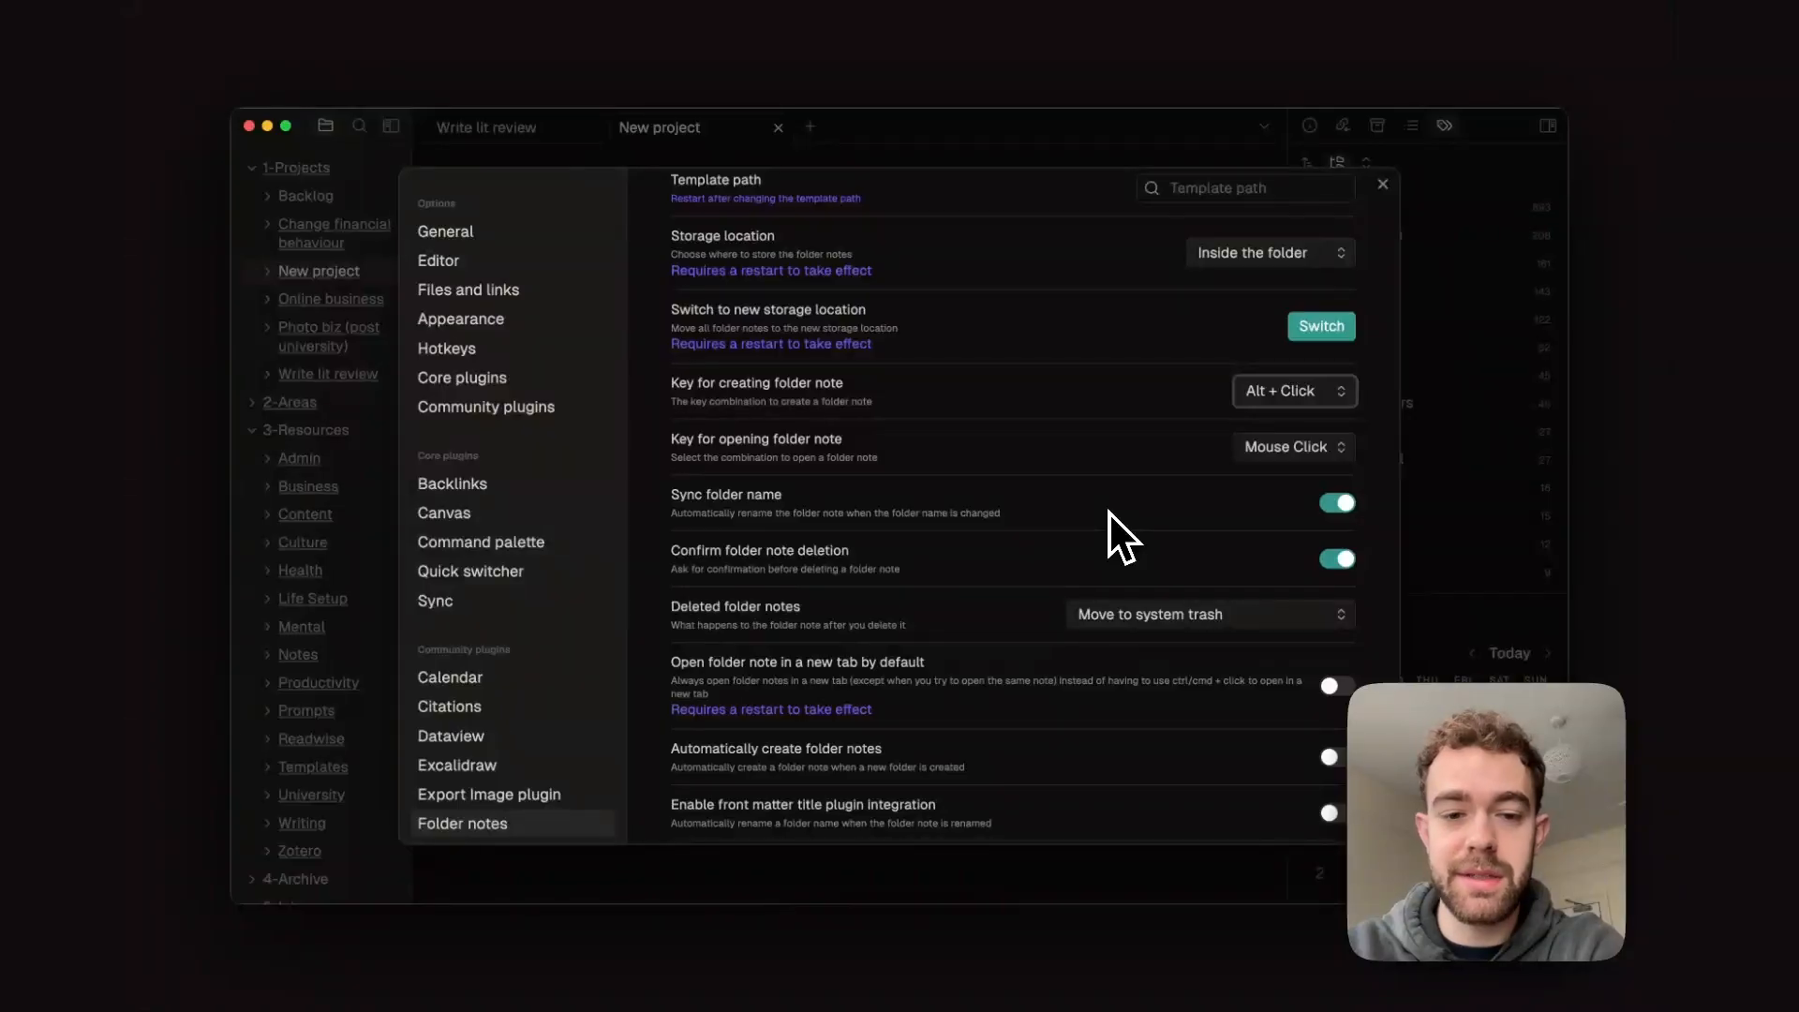
pyautogui.scroll(-3, 1109, 509)
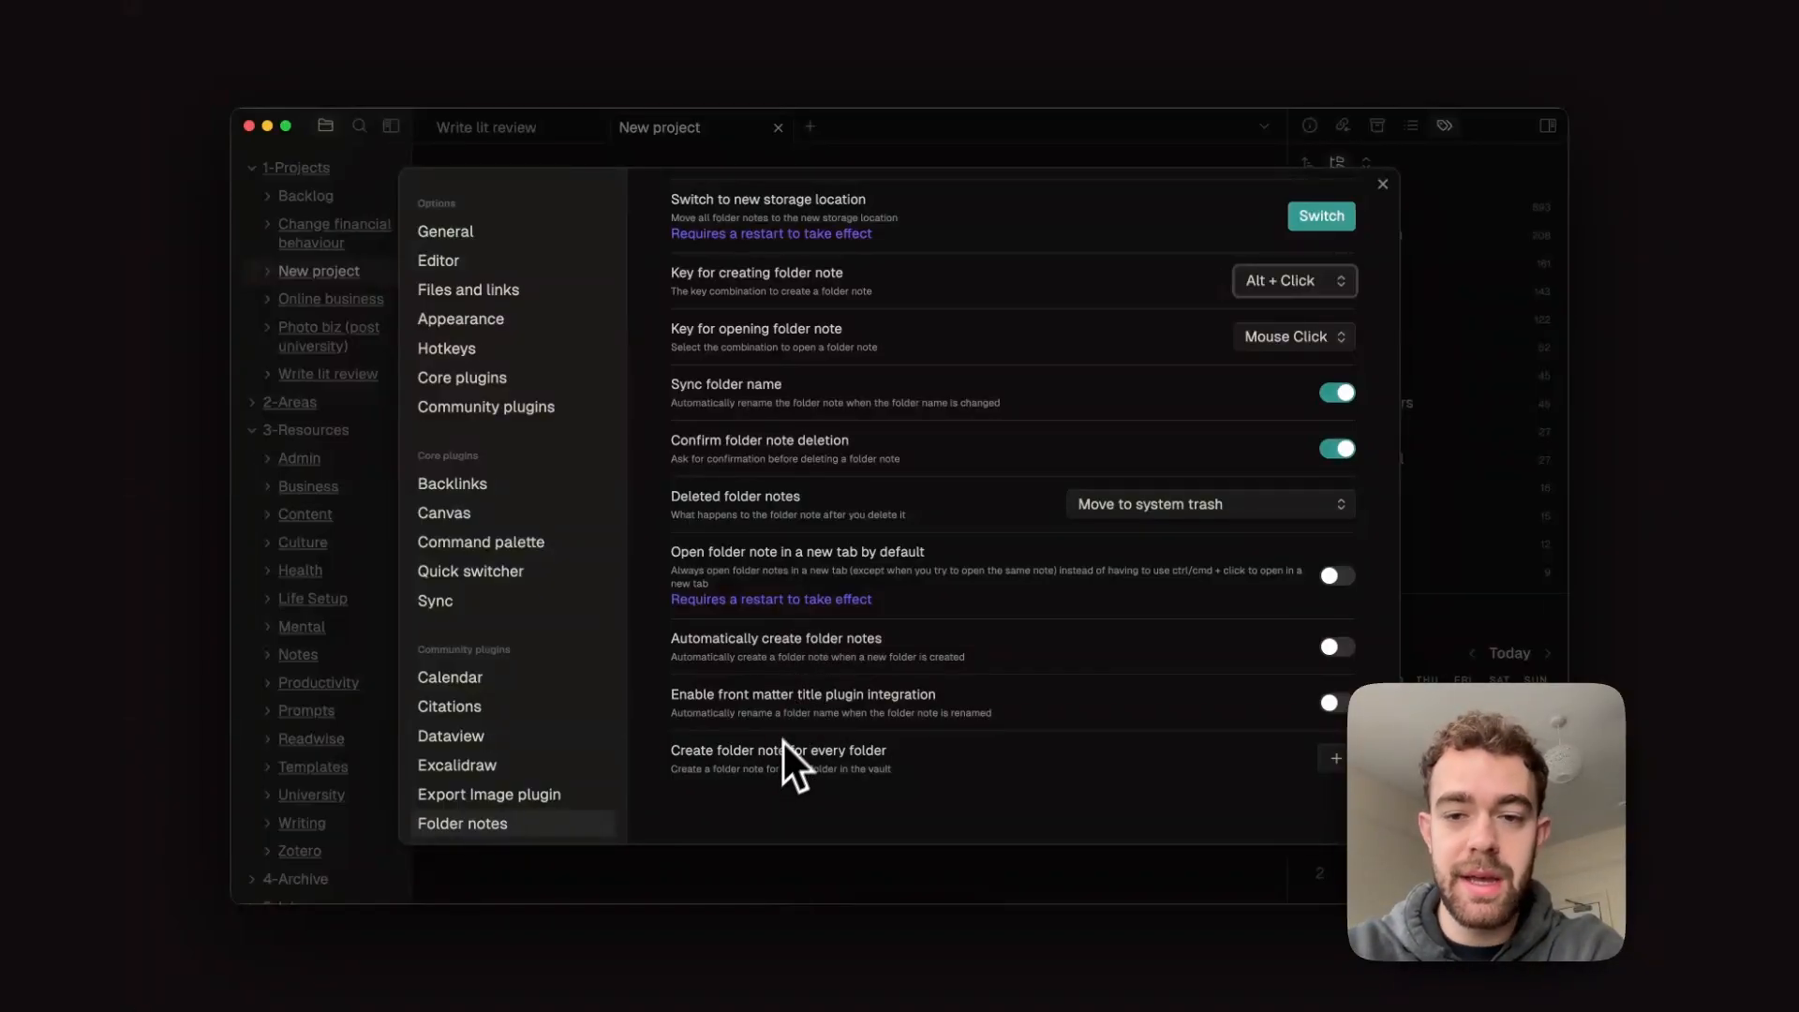
pyautogui.scroll(2, 802, 700)
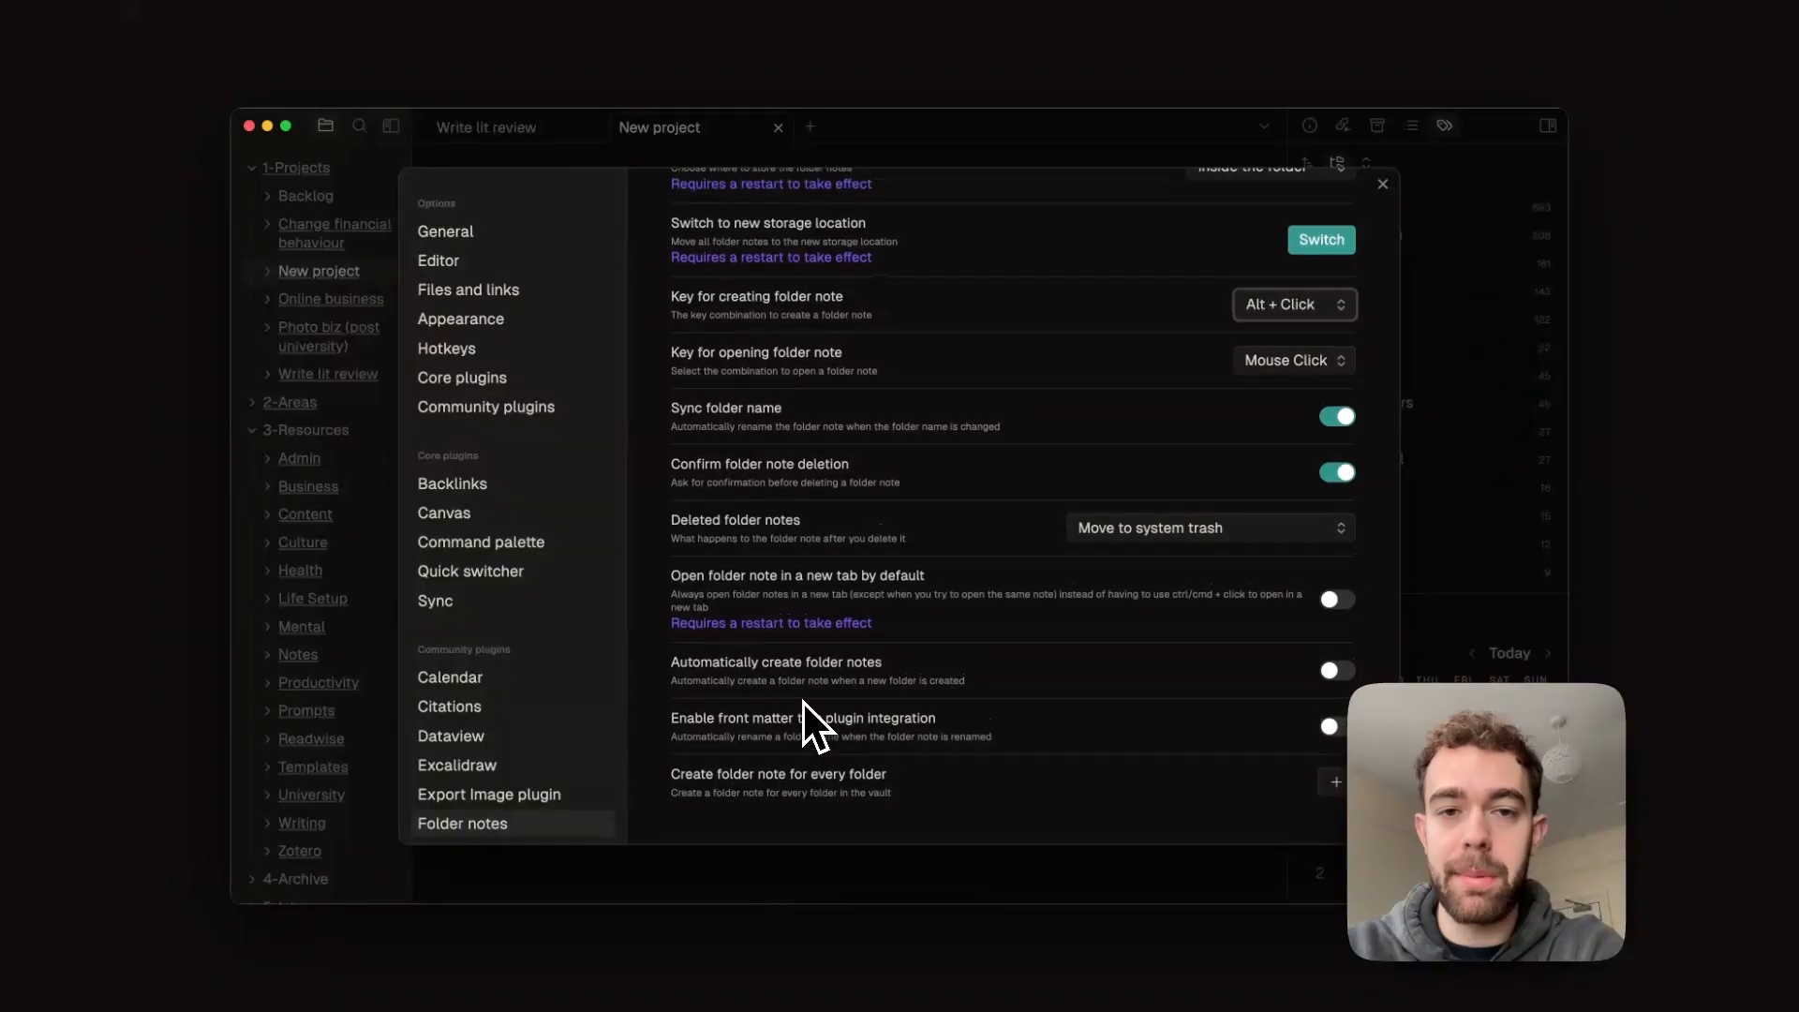
pyautogui.scroll(1, 802, 700)
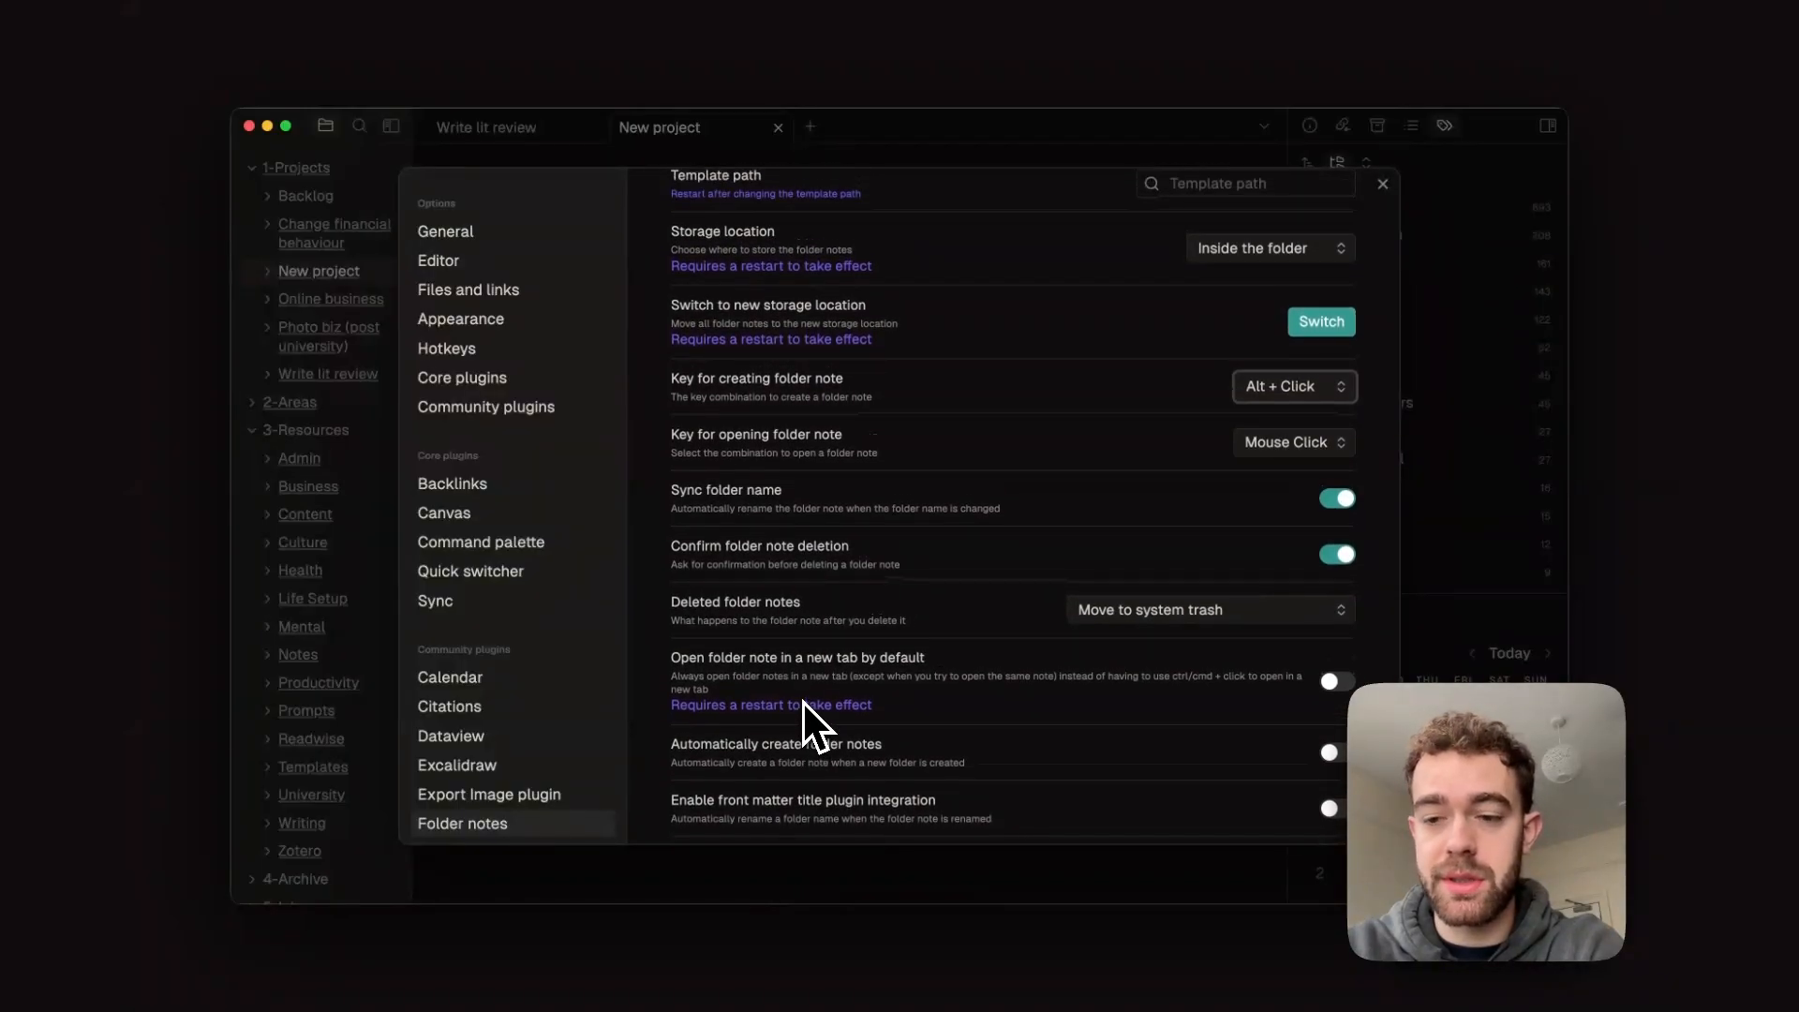
pyautogui.scroll(2, 802, 700)
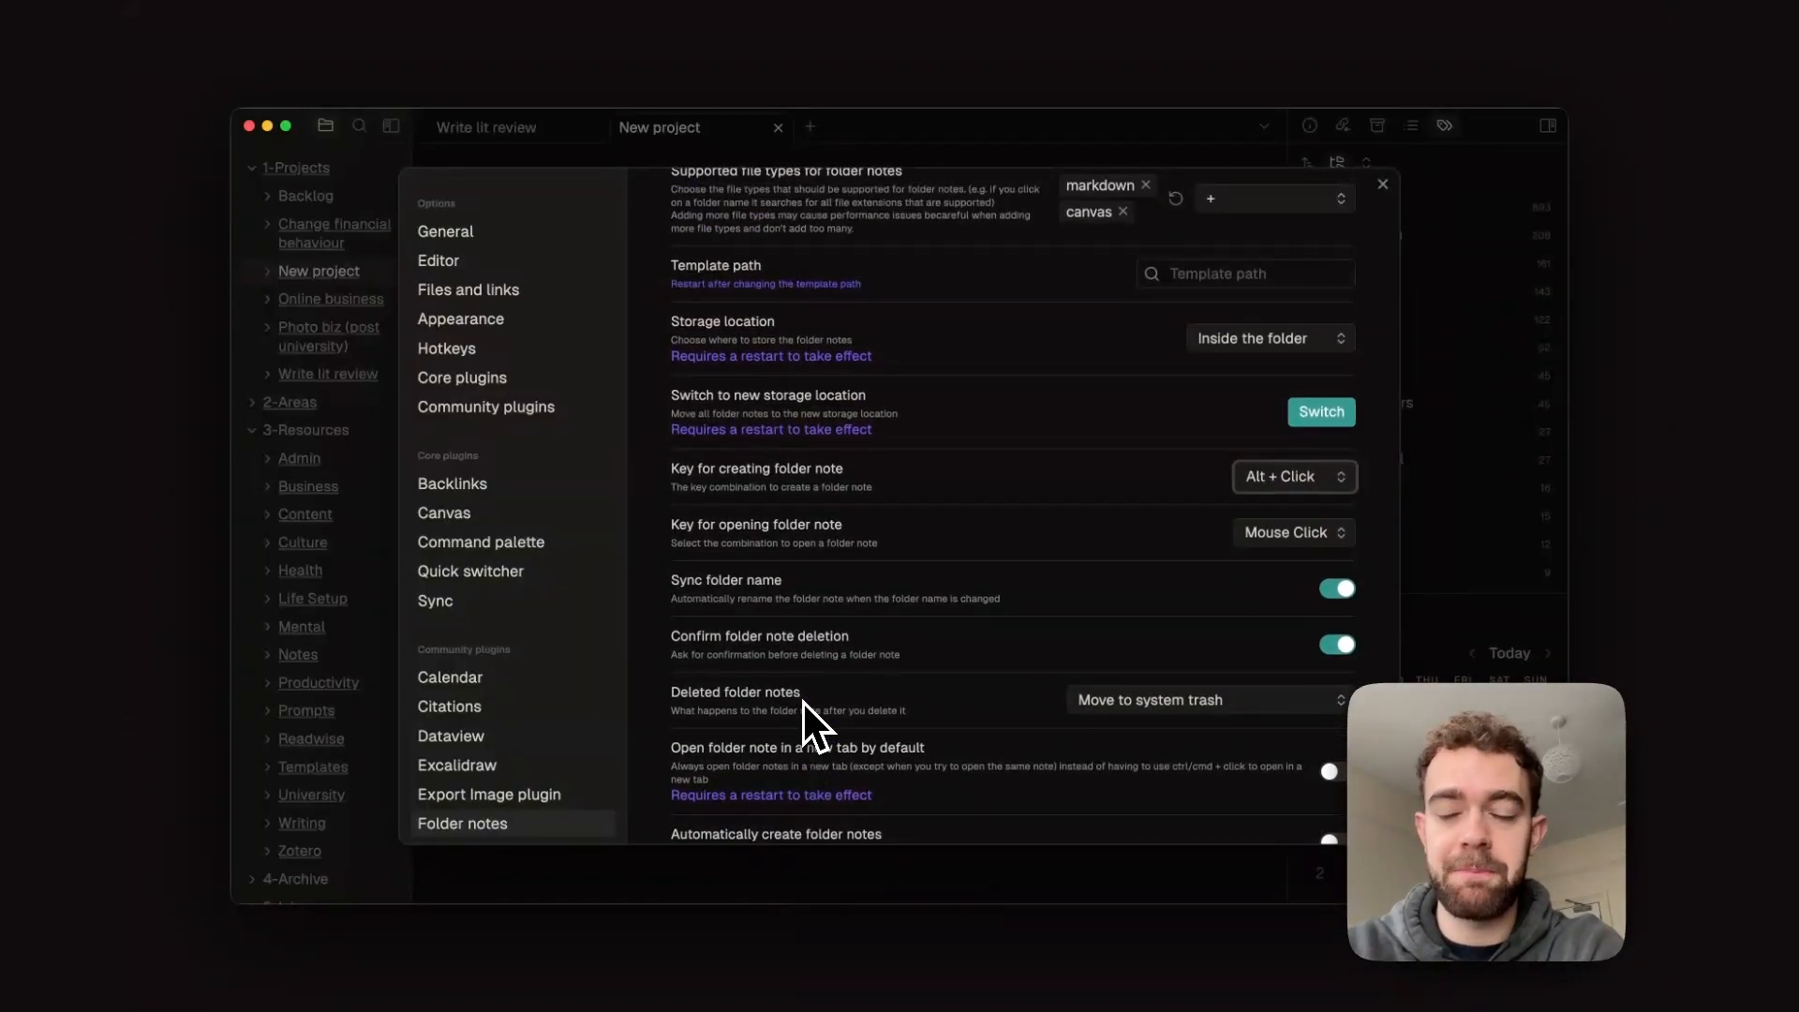
pyautogui.scroll(1, 803, 700)
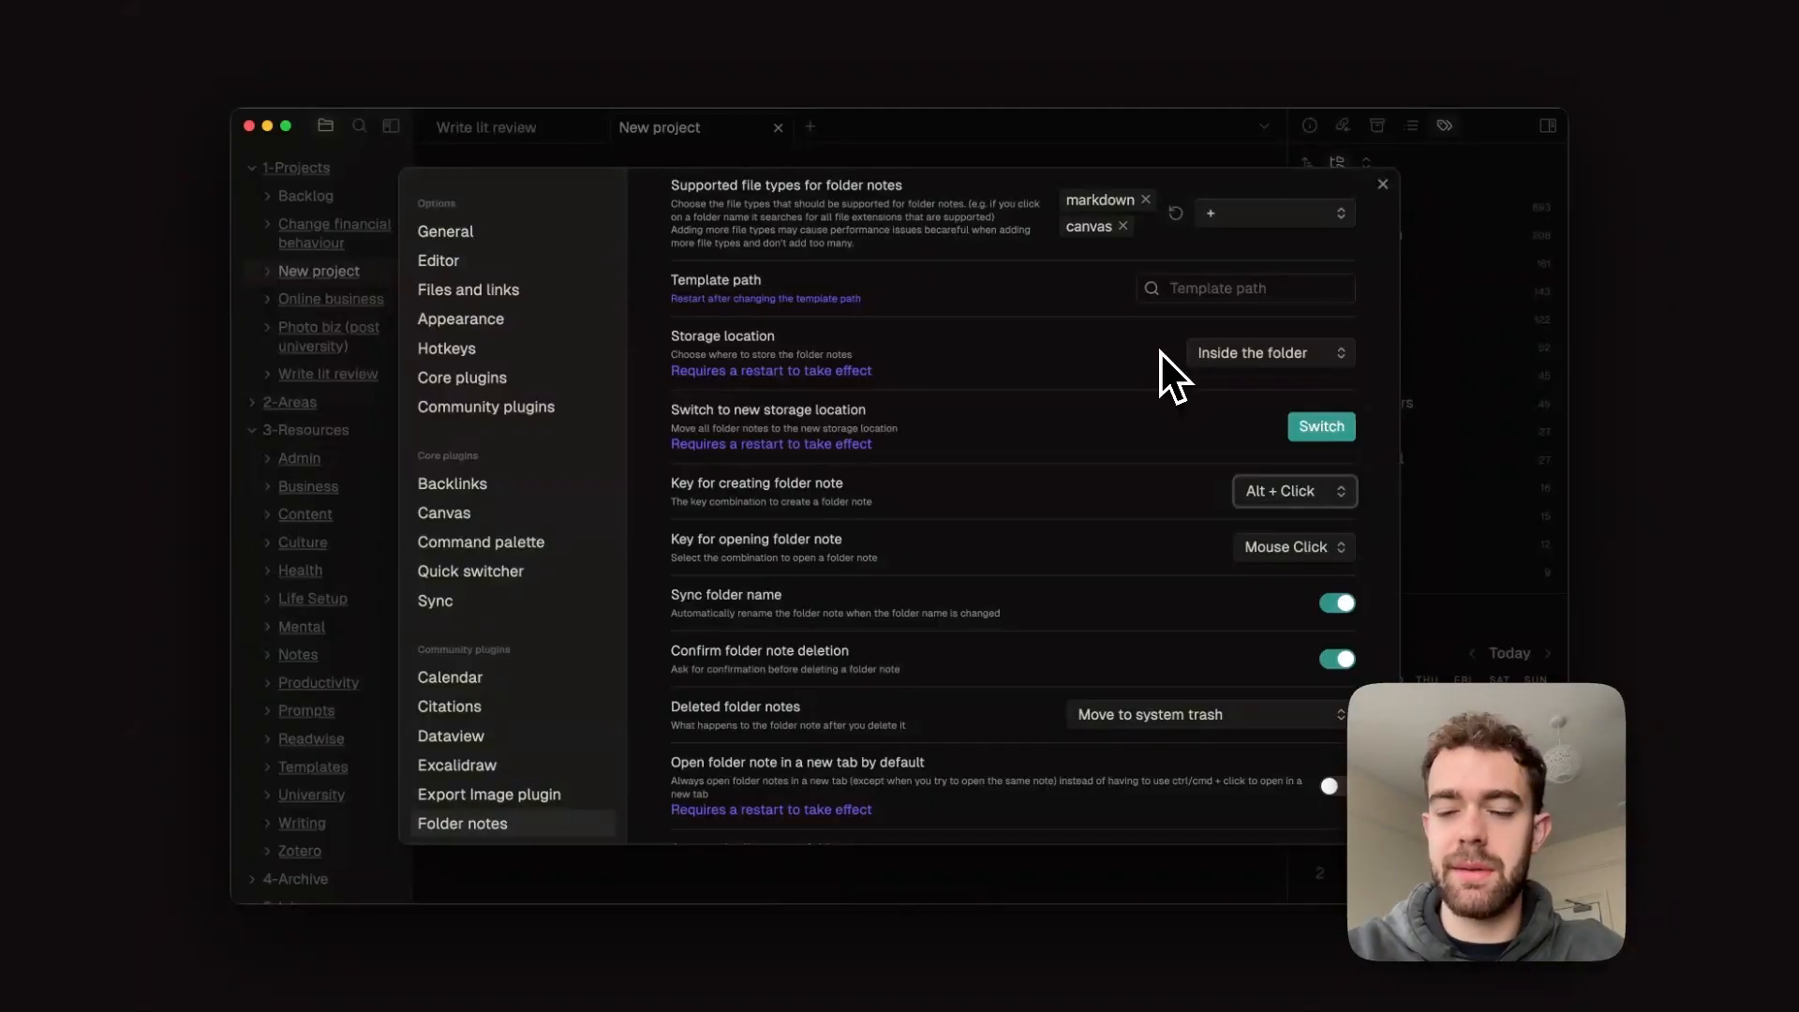
pyautogui.scroll(4, 1161, 351)
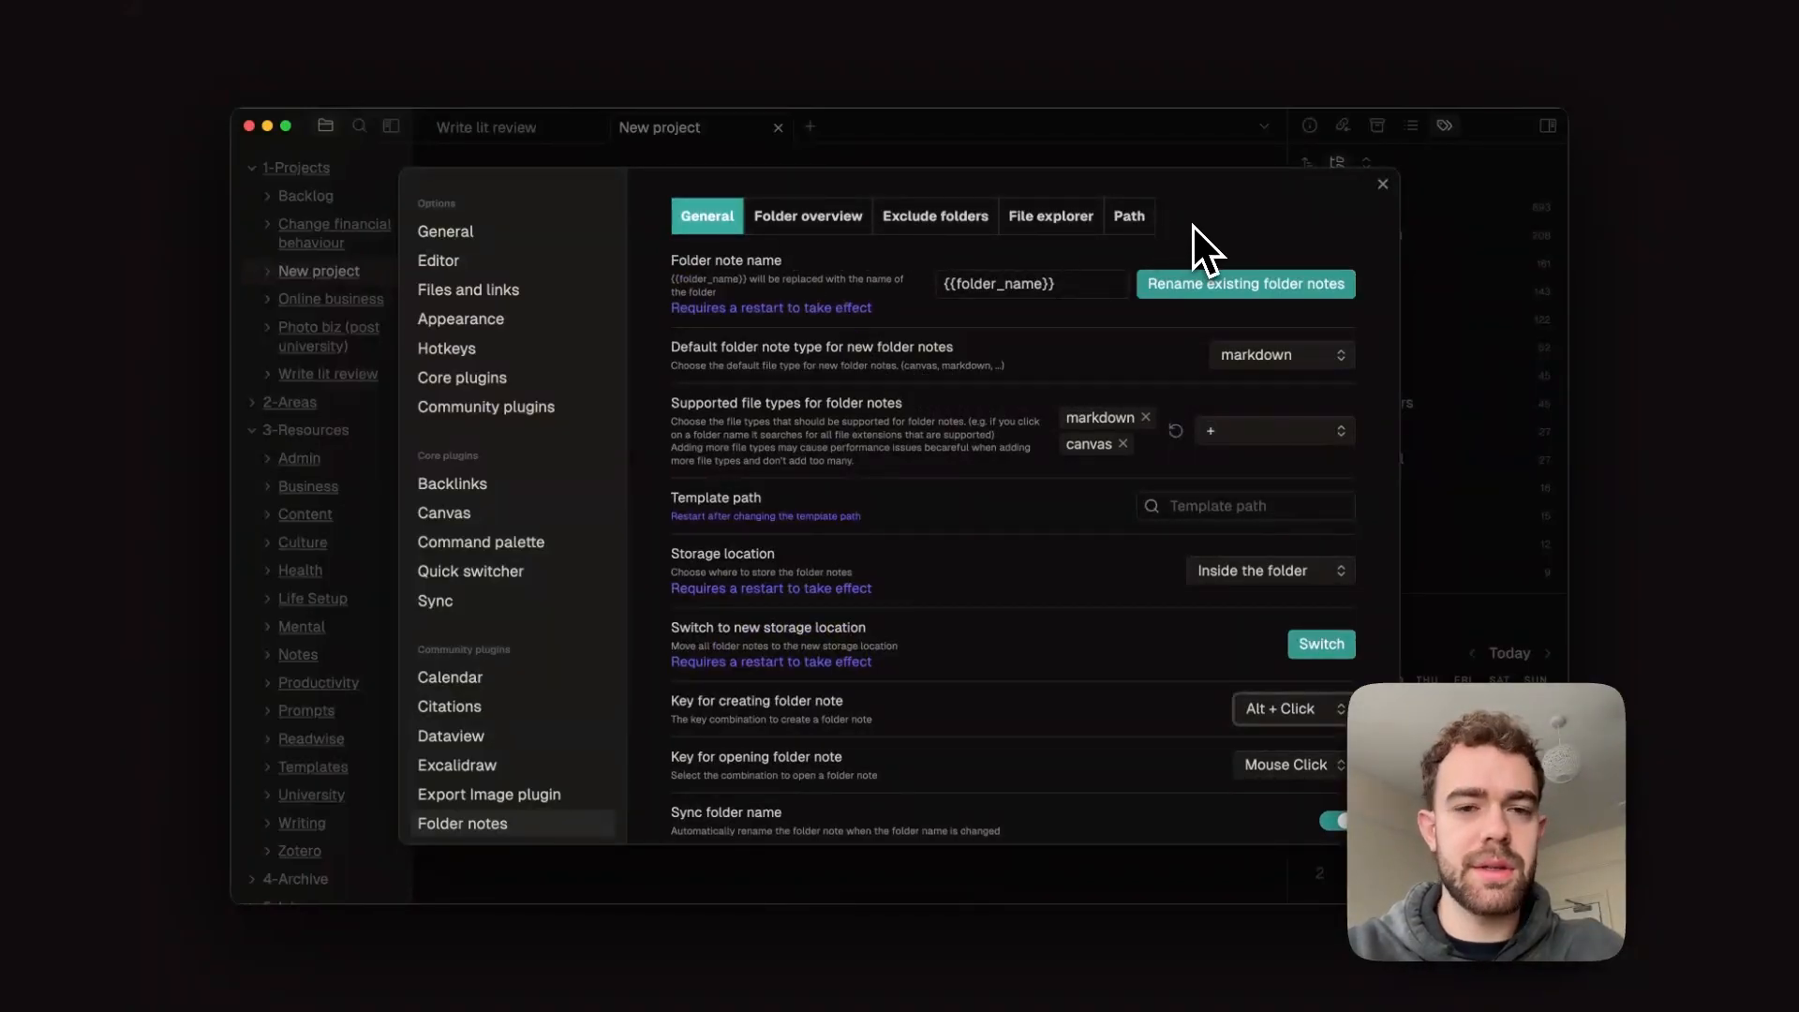
# Review the plugin's Folder overview, Exclude folders and File explorer settings
pyautogui.click(837, 212)
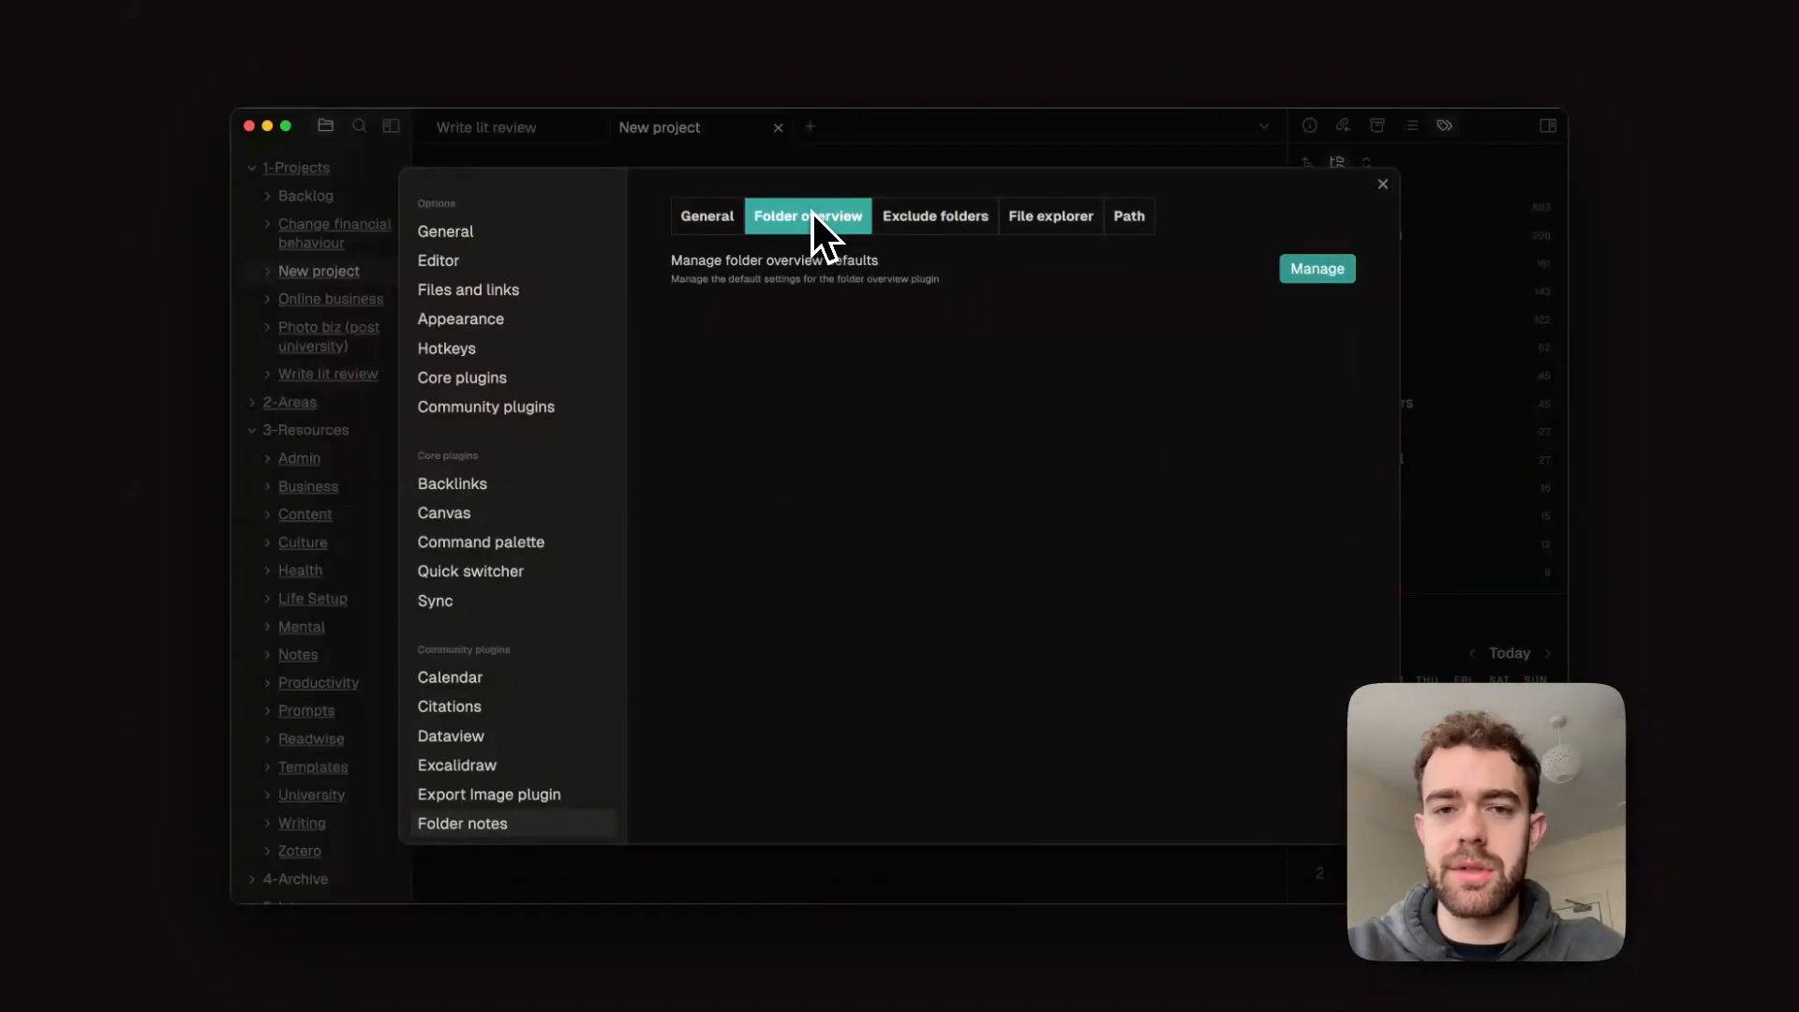
pyautogui.click(936, 219)
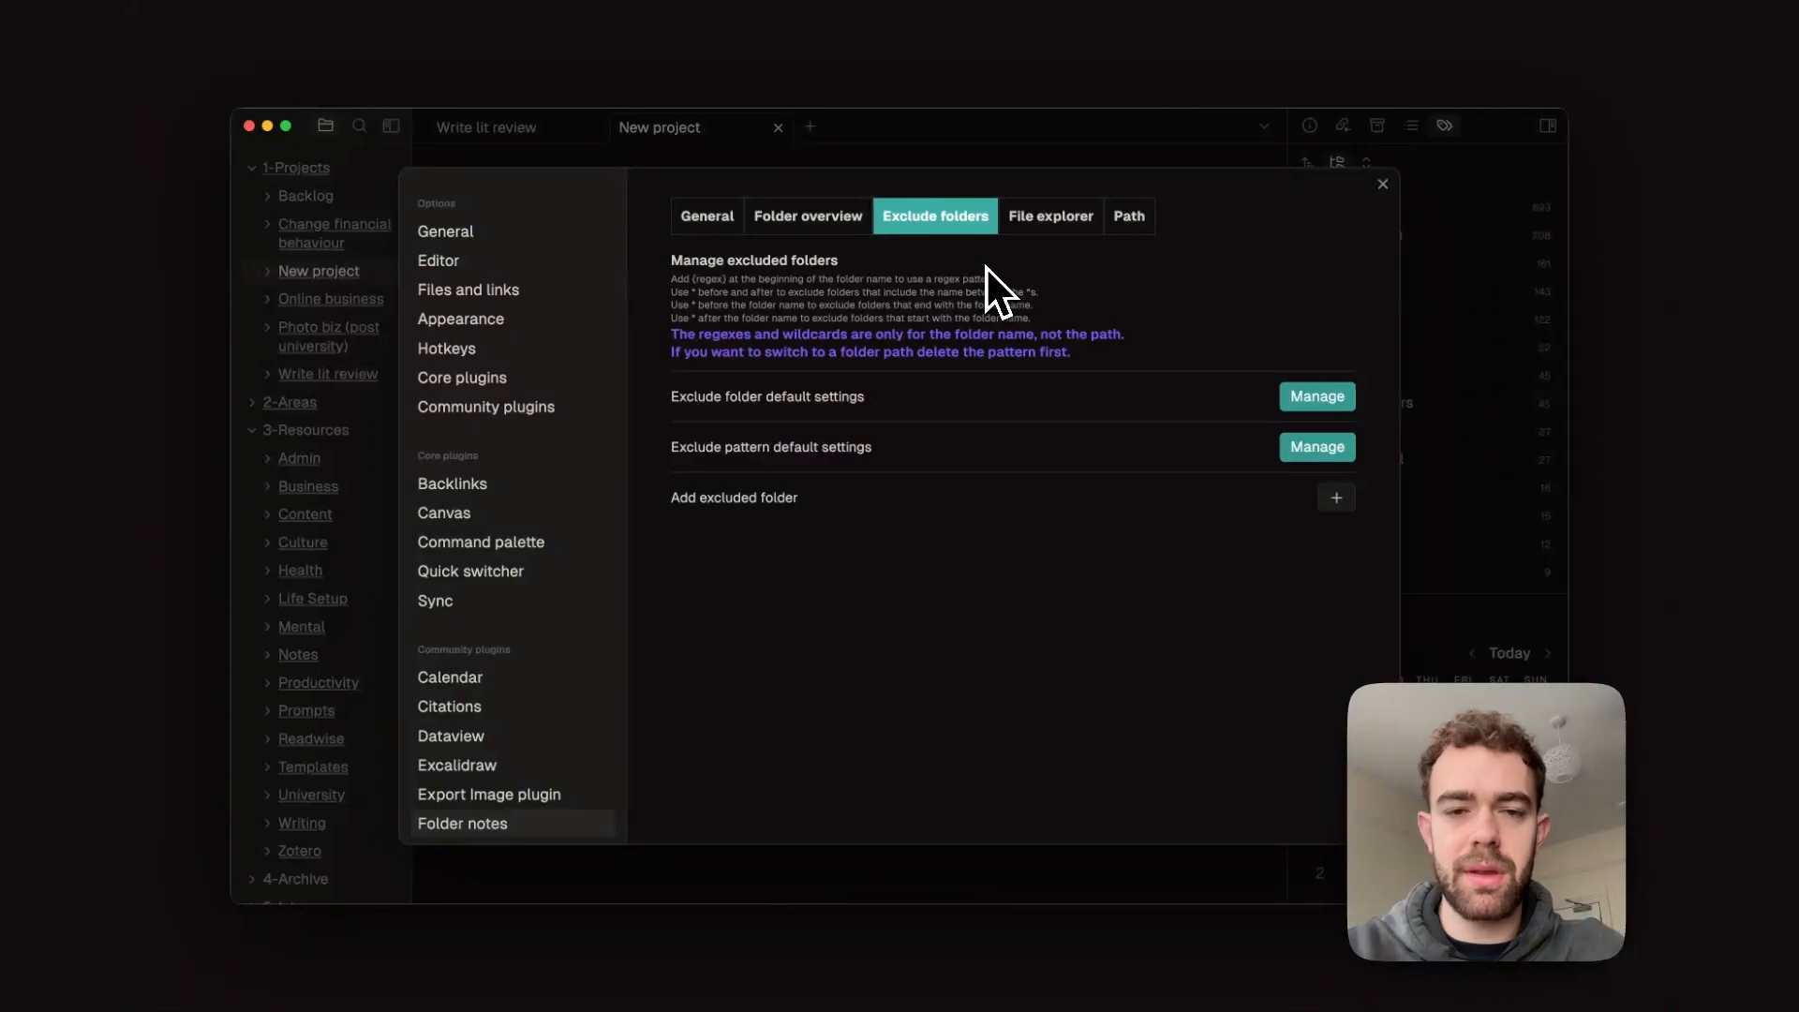
pyautogui.click(1040, 222)
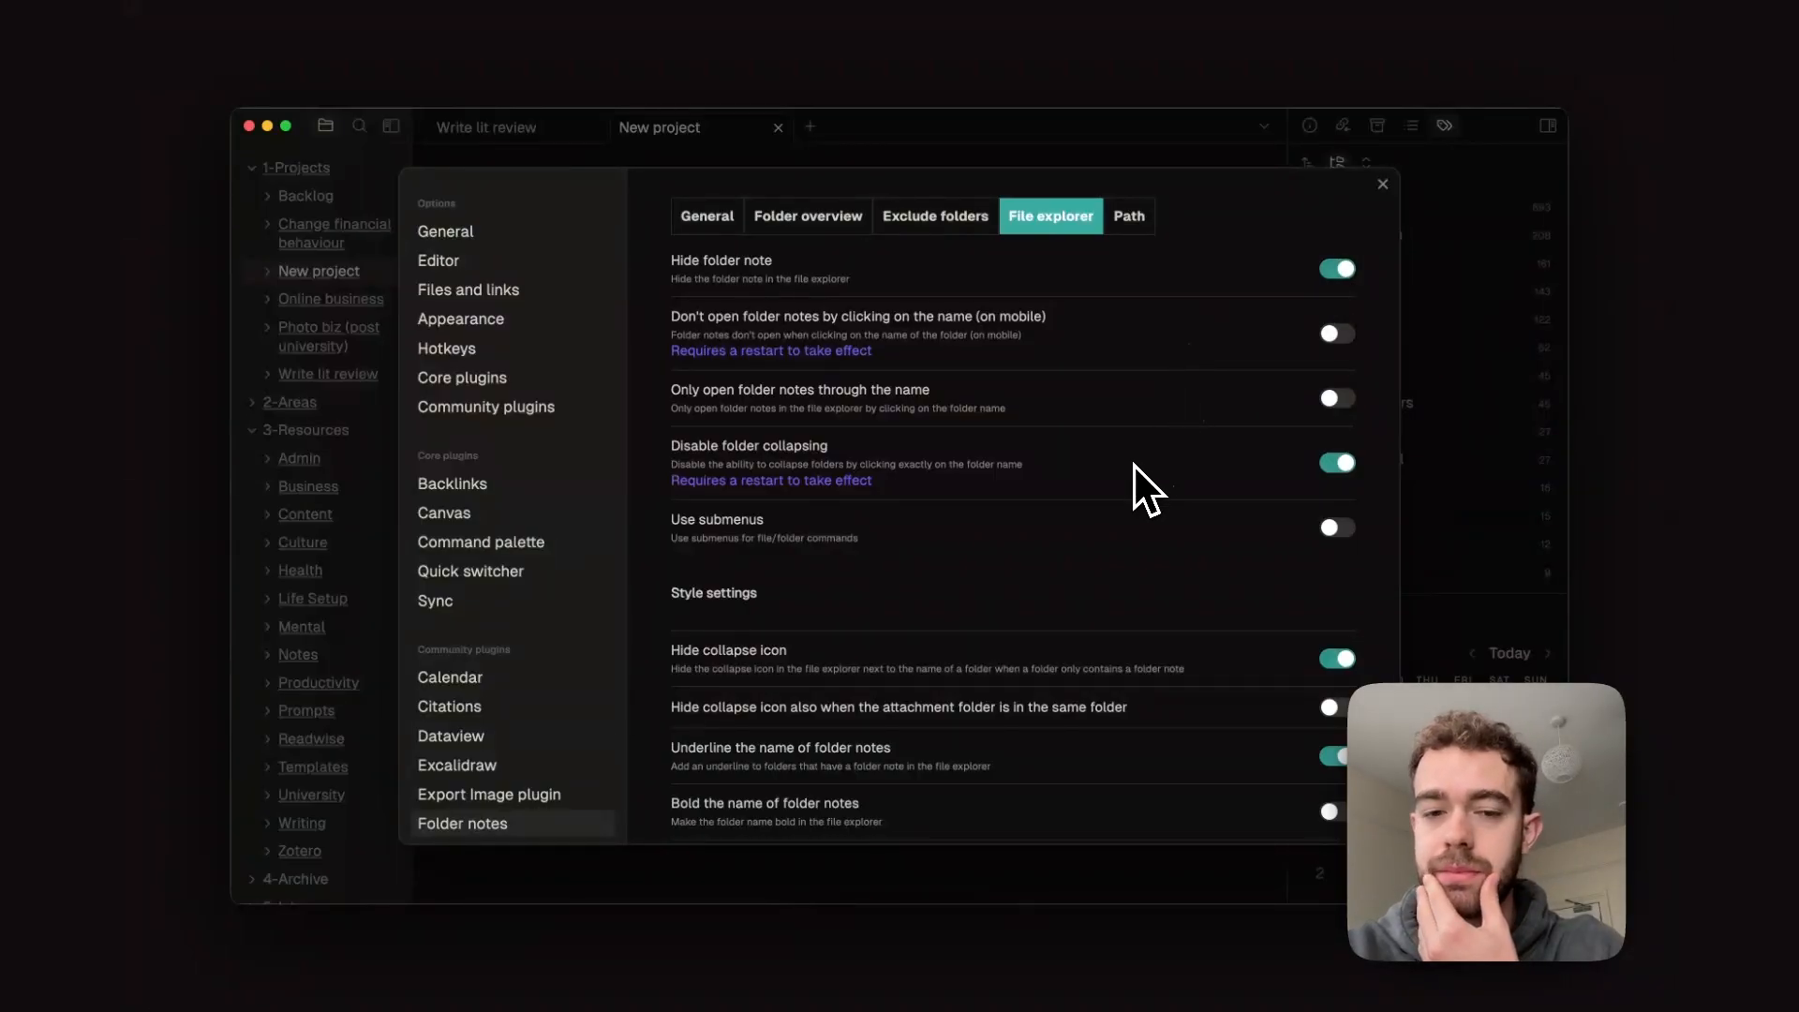
# In the File explorer style settings, switch underlining of folder note names off and back on
pyautogui.scroll(-2, 1068, 450)
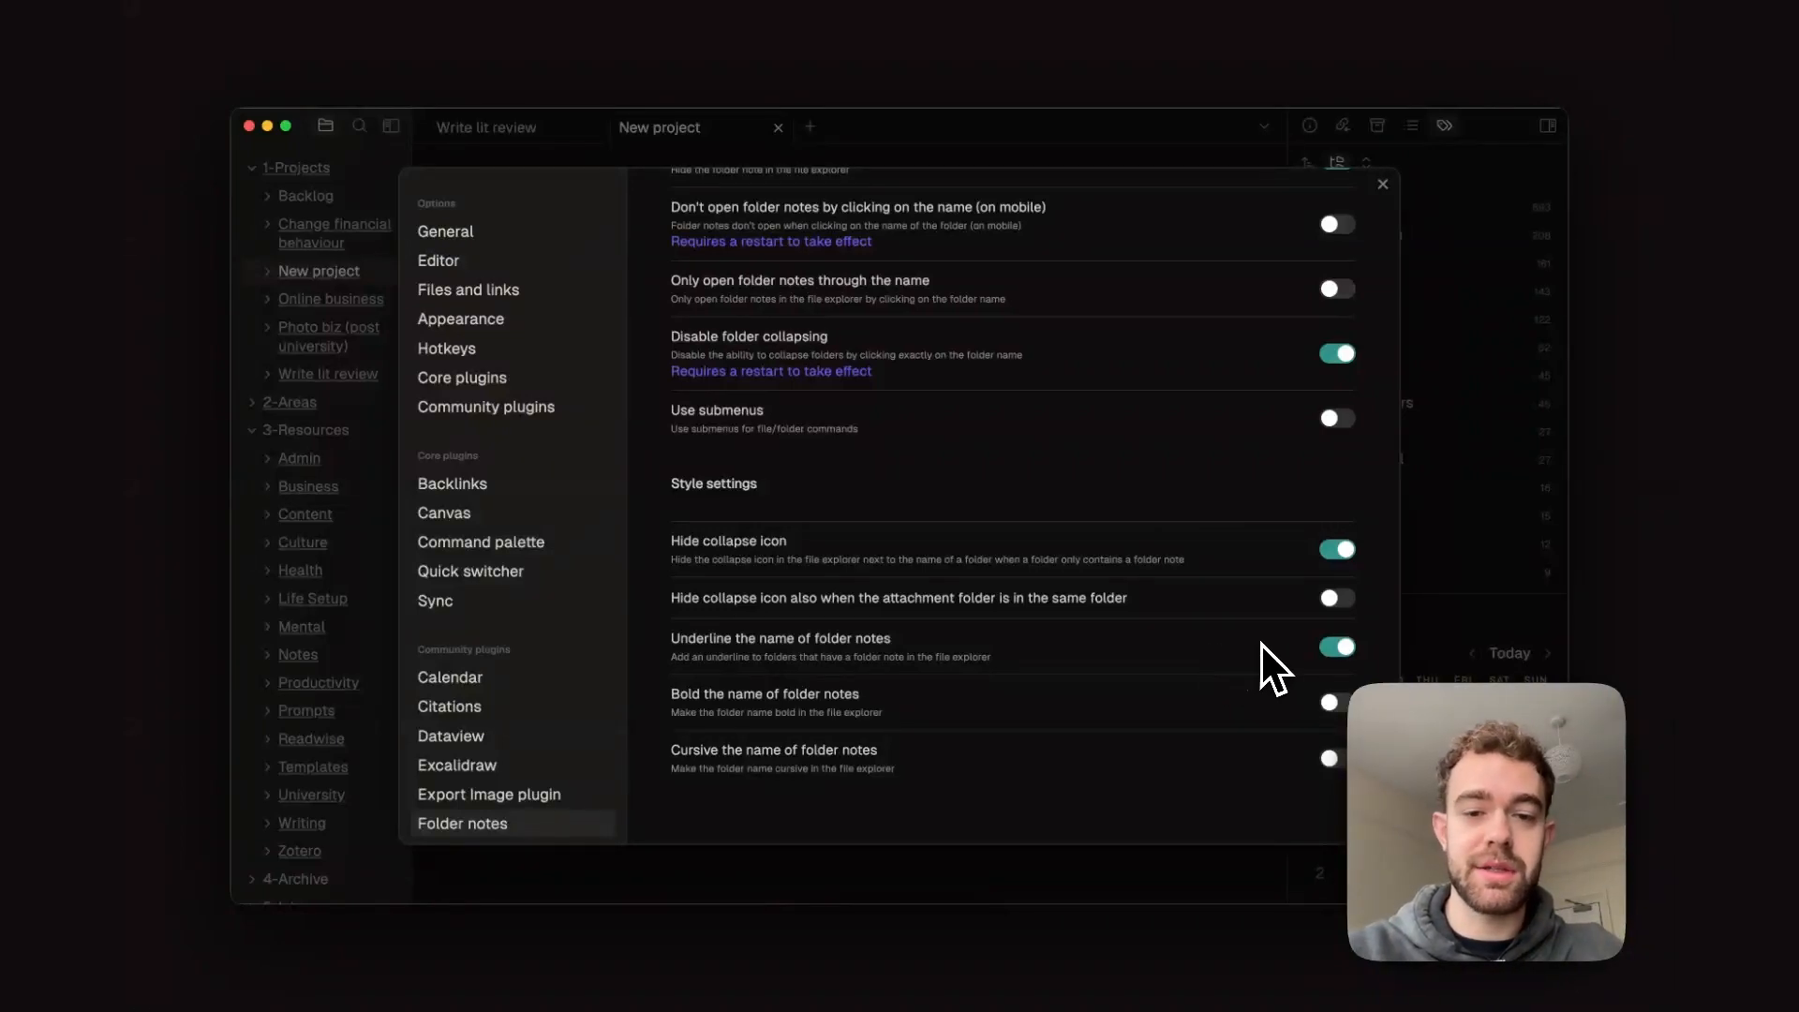
pyautogui.click(1335, 649)
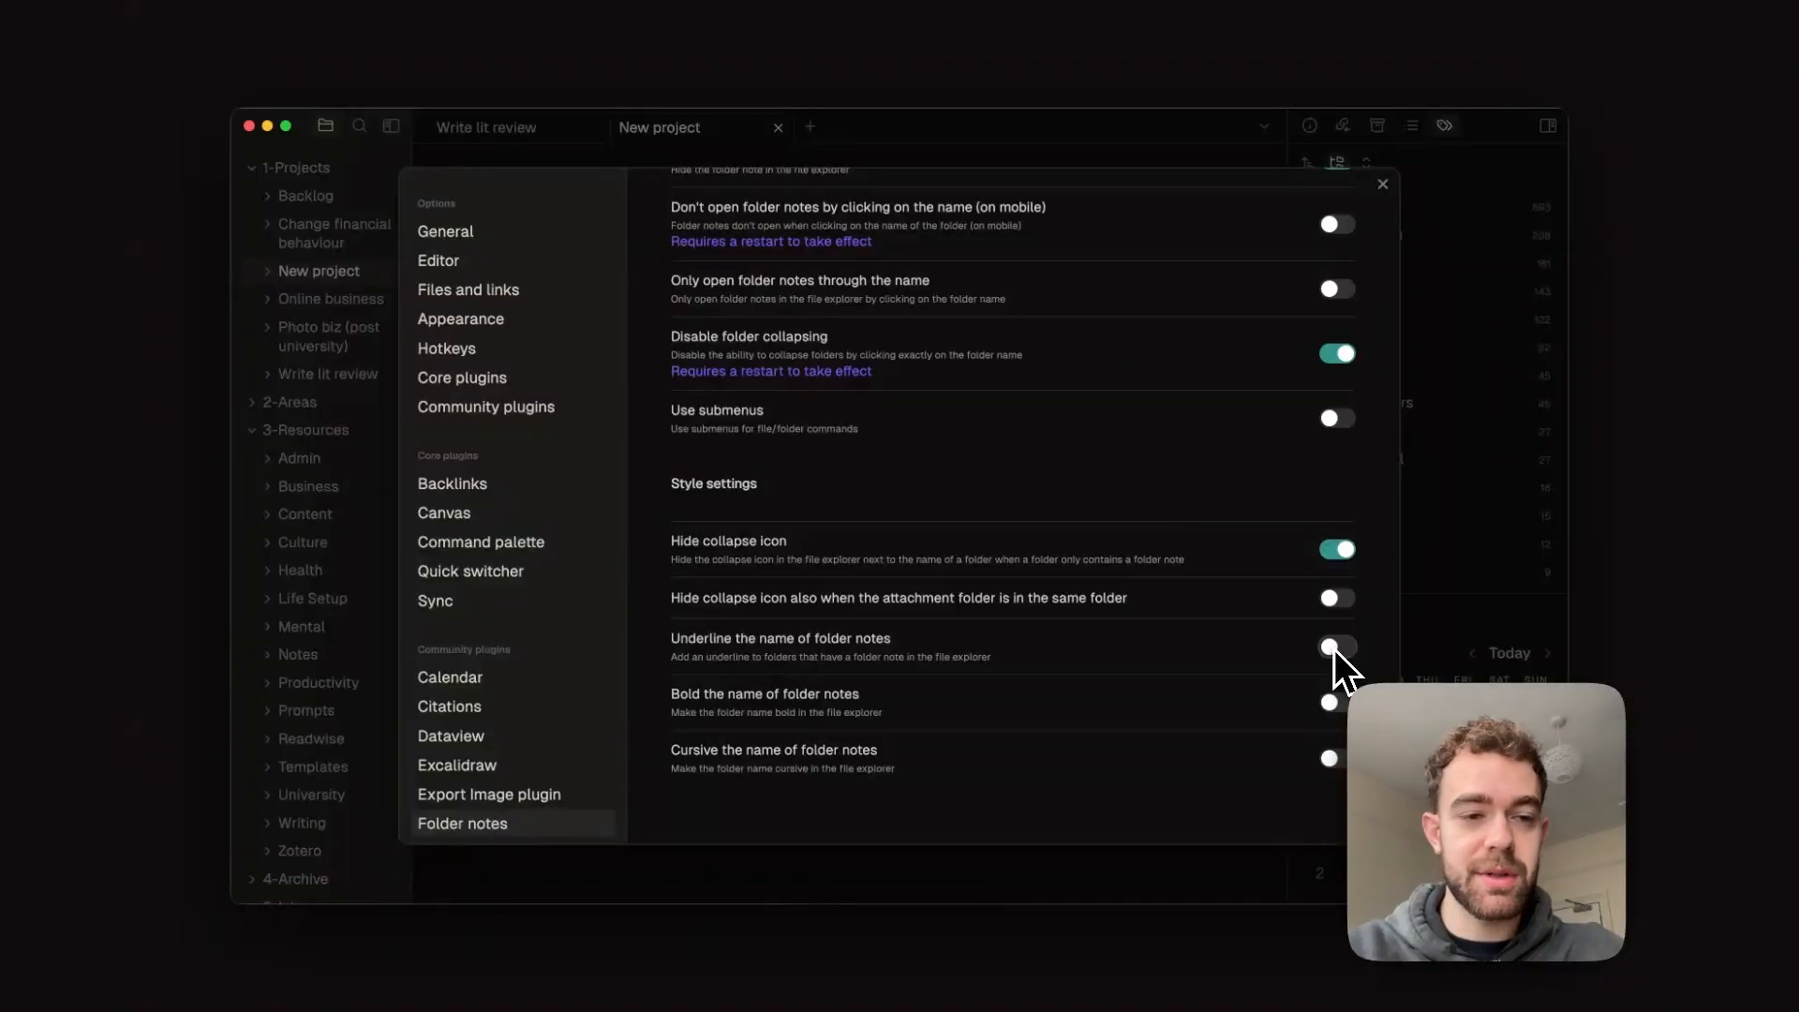
pyautogui.click(1335, 647)
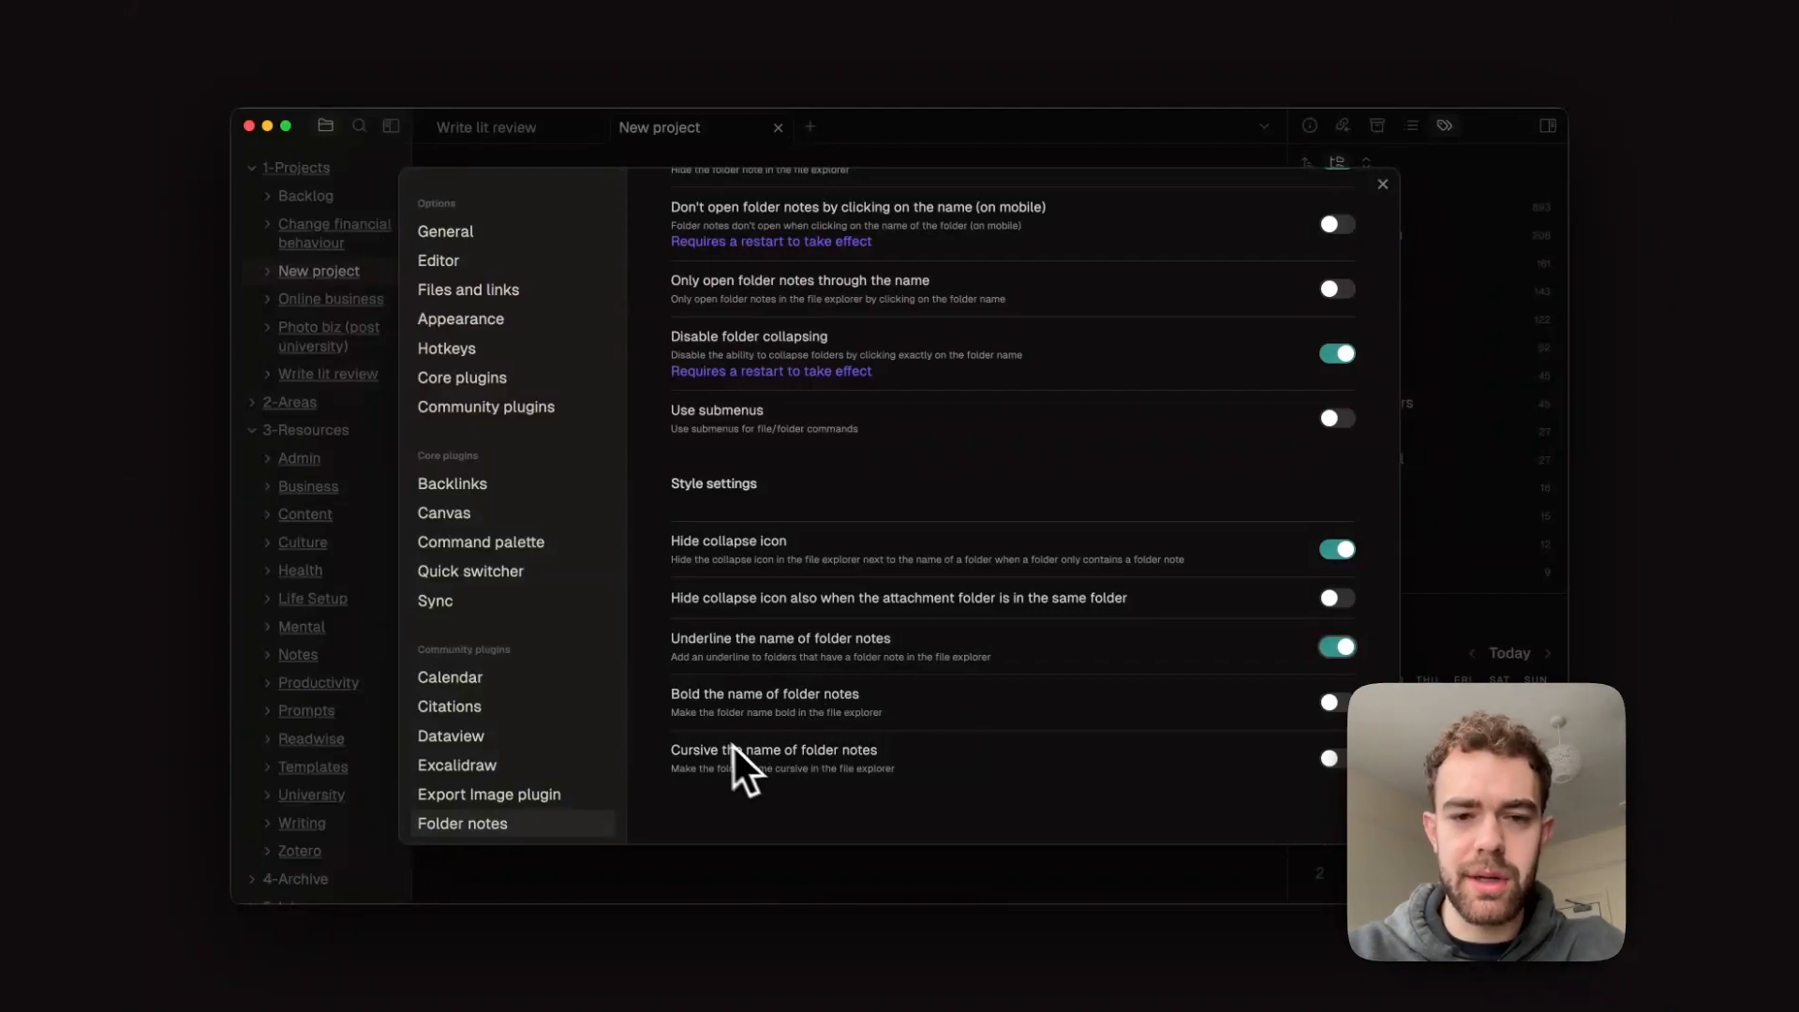
pyautogui.scroll(2, 904, 727)
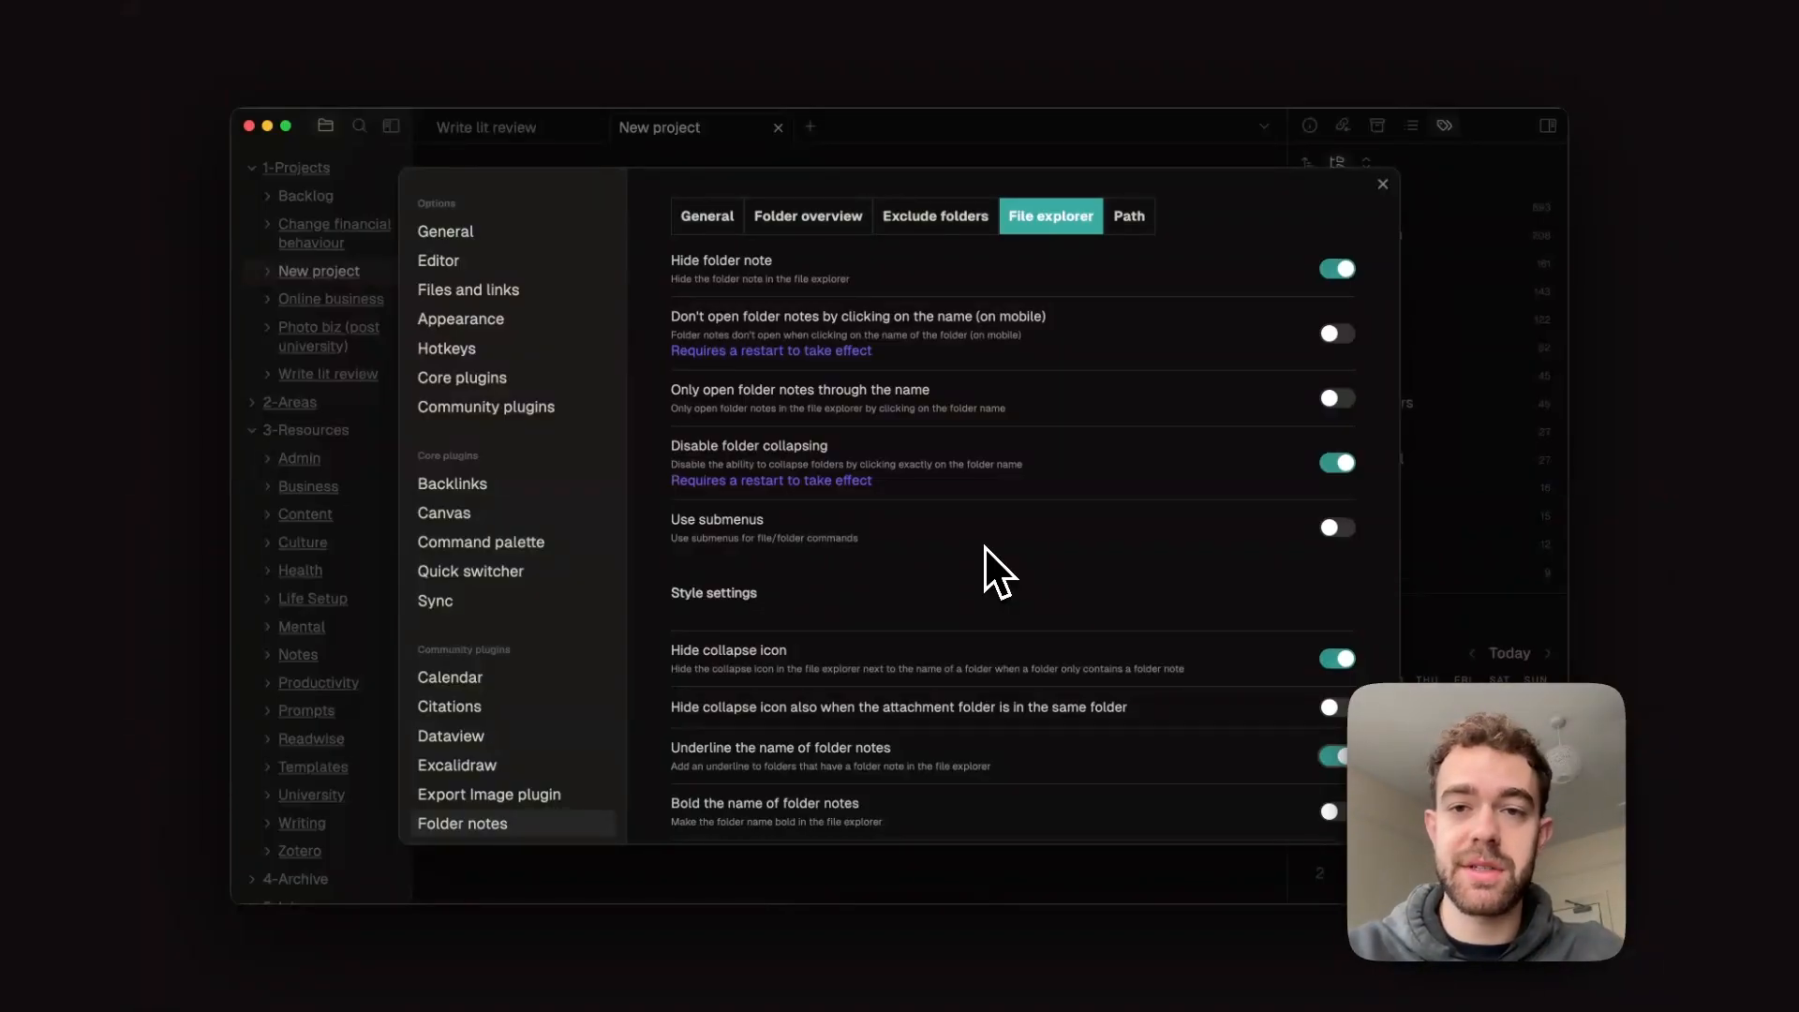
# Review the plugin's Path settings and close the settings window
pyautogui.click(1138, 227)
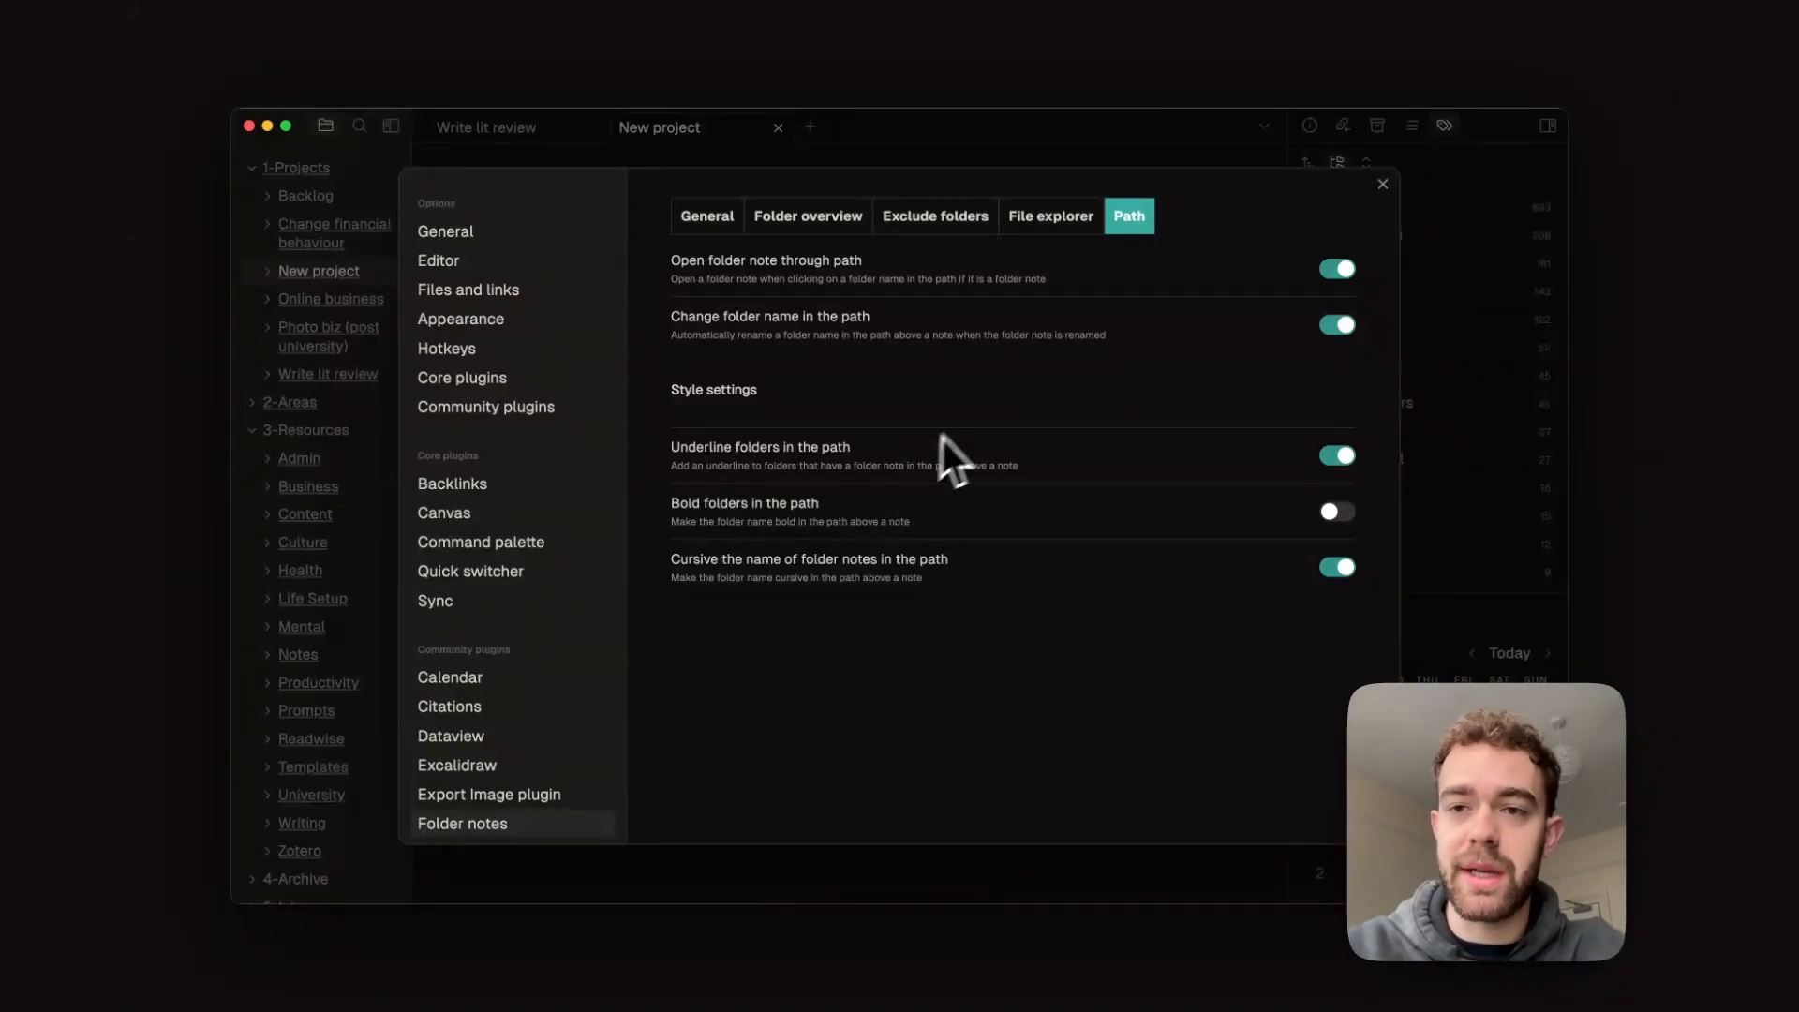
pyautogui.click(1381, 186)
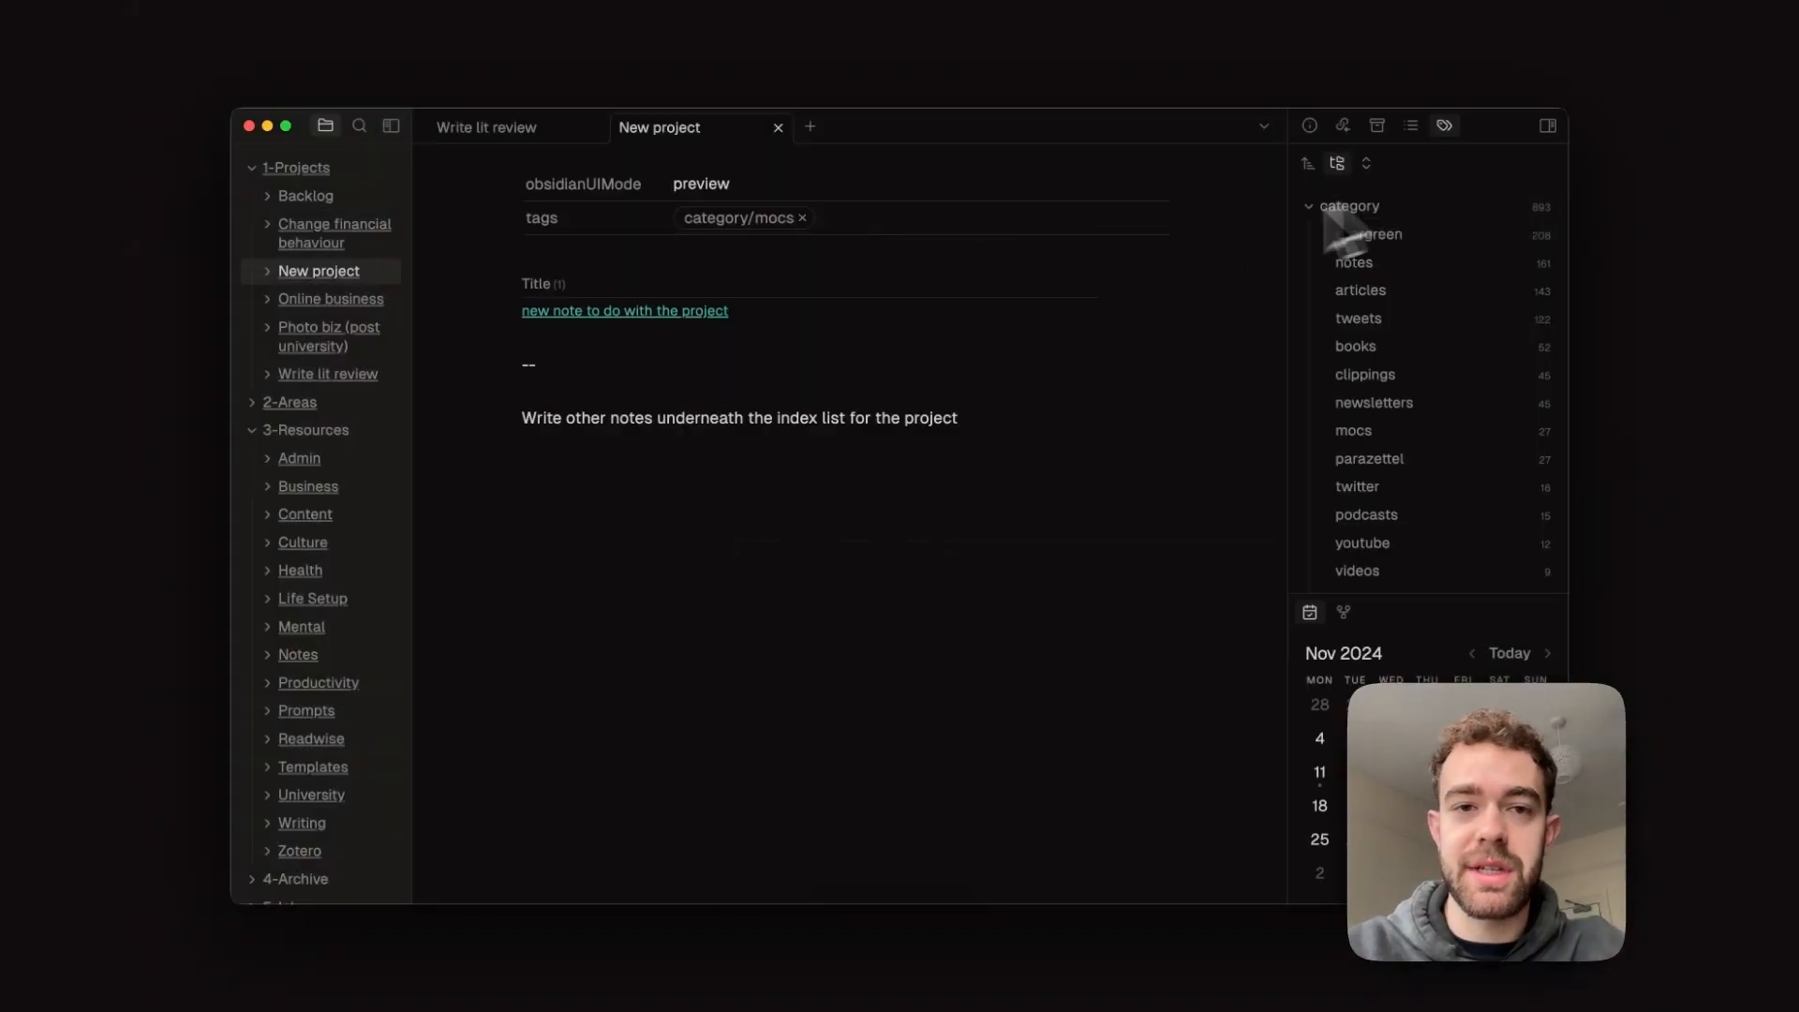
pyautogui.press('super+p')
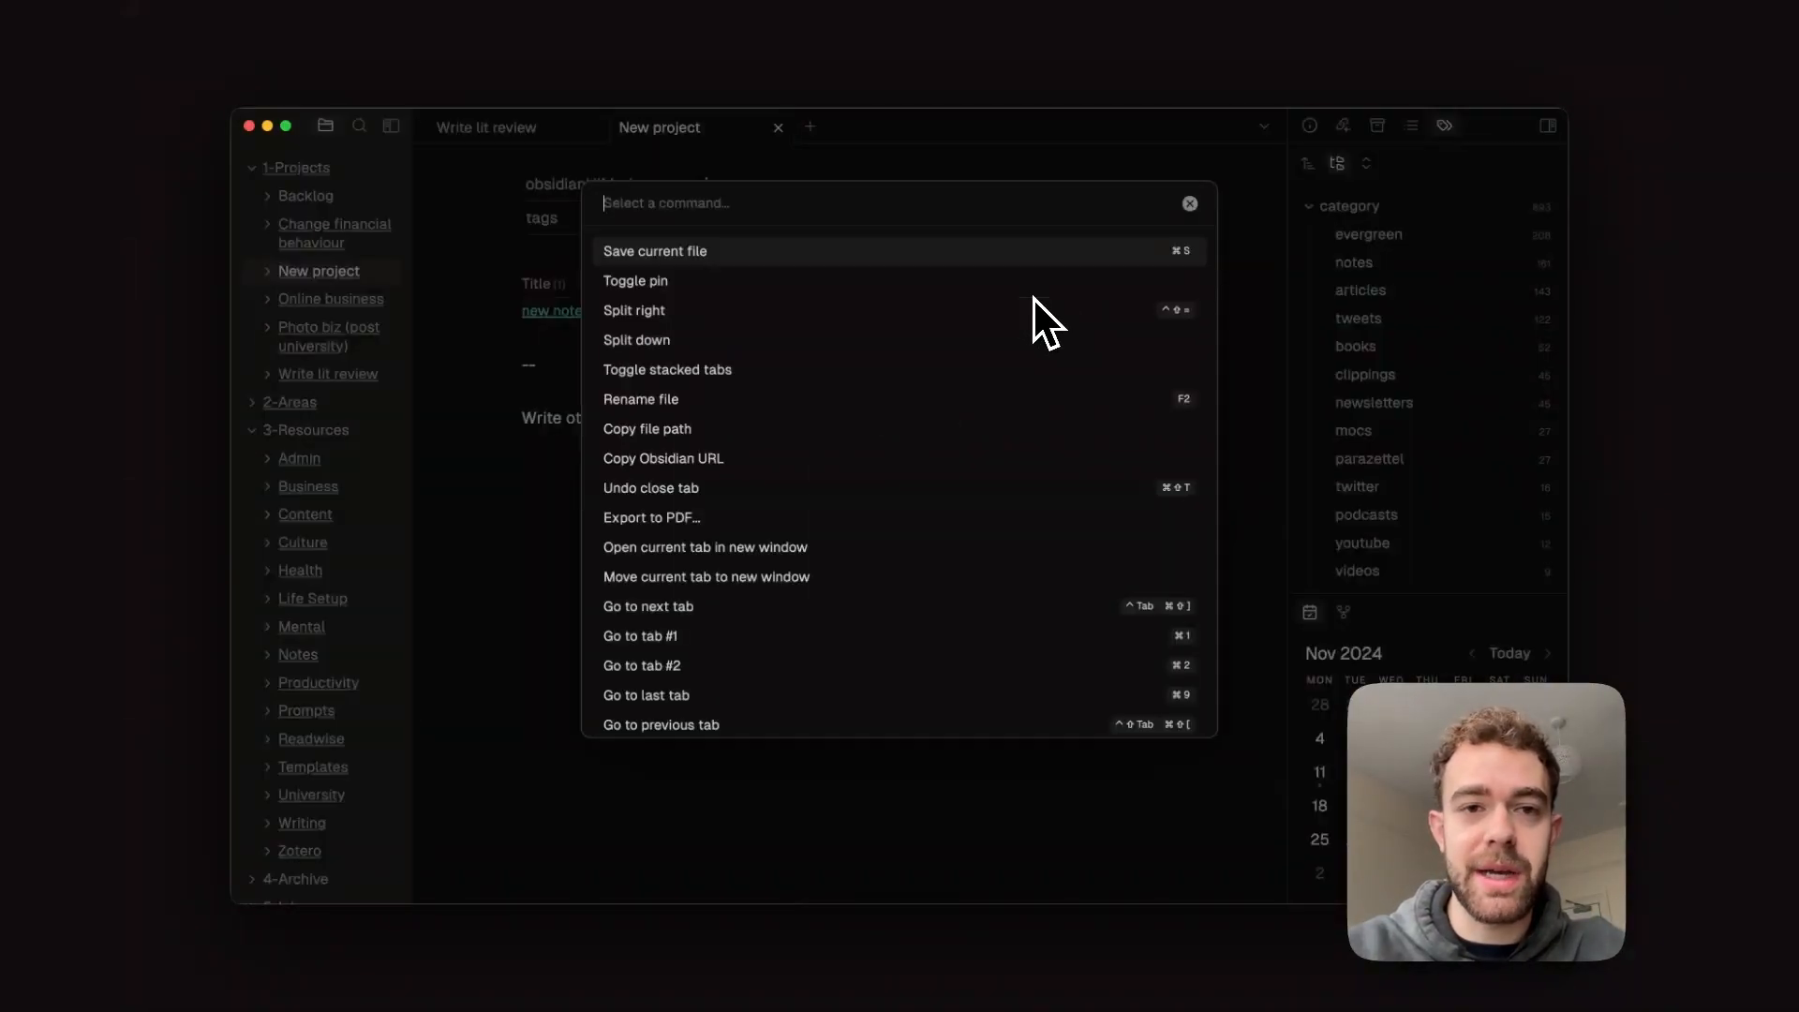
pyautogui.write('tab ti')
pyautogui.write('le')
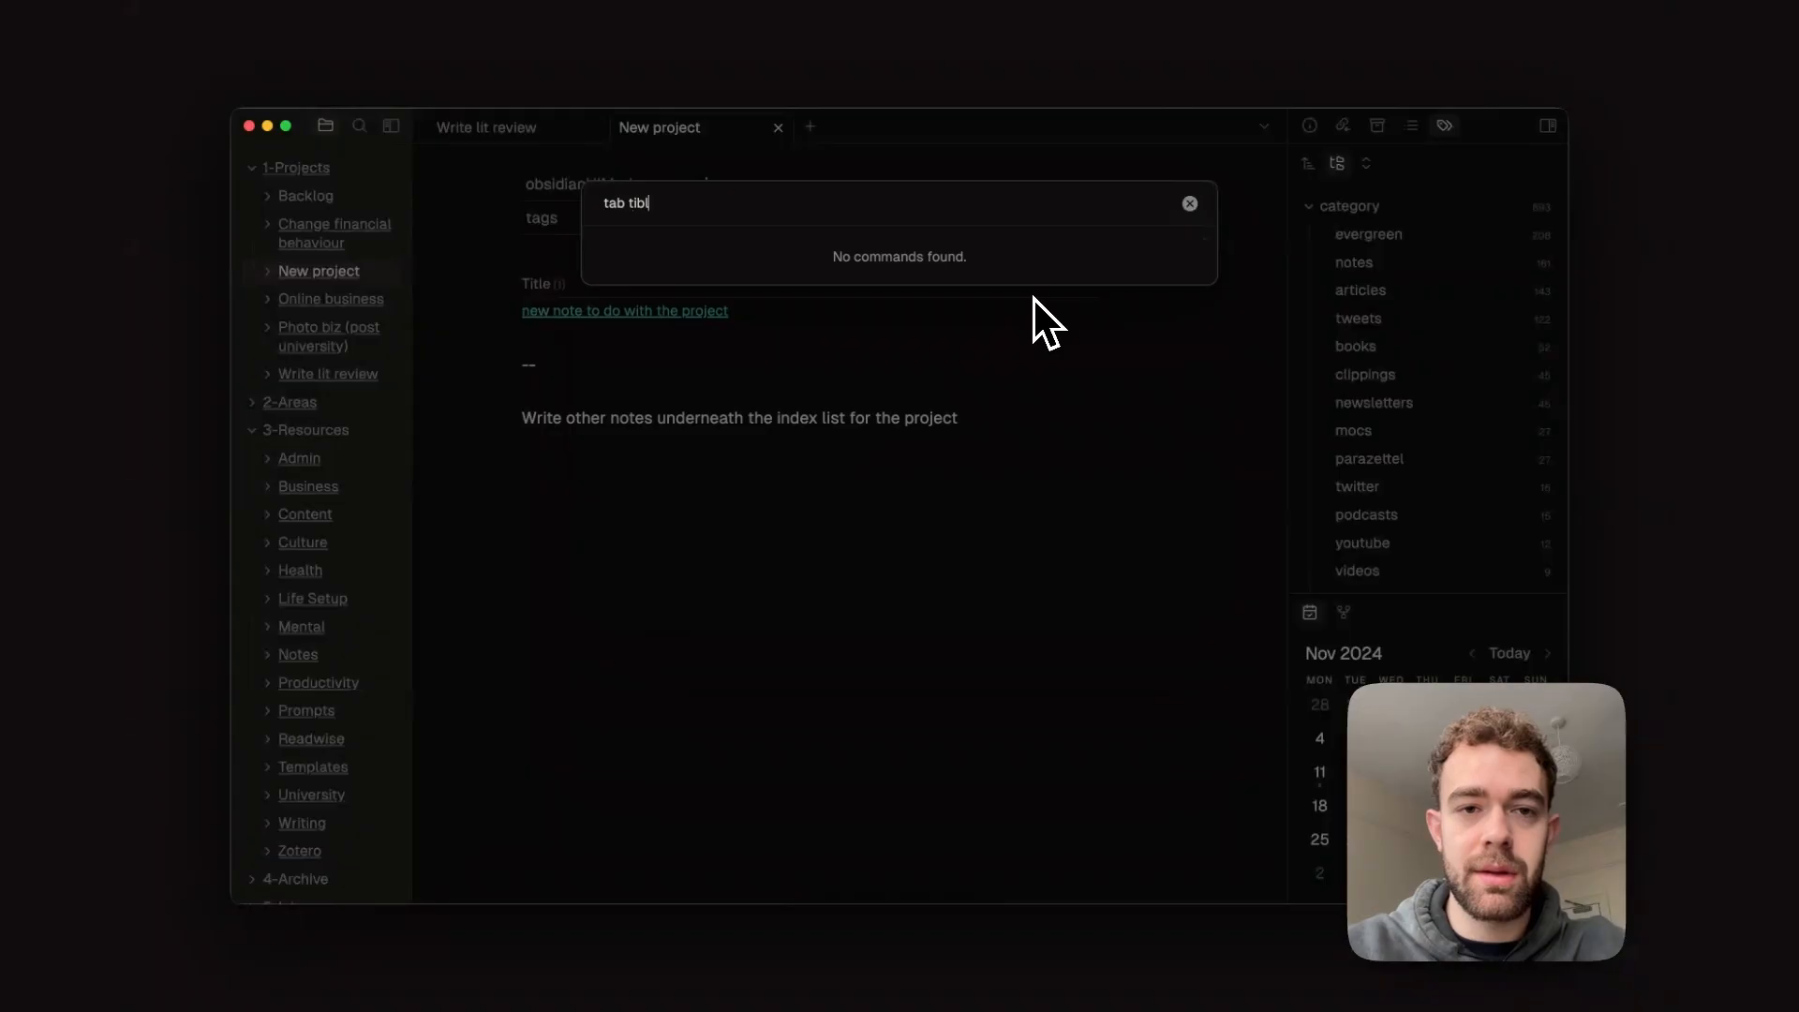
pyautogui.press('BackSpace')
pyautogui.press('BackSpace')
pyautogui.write('tle')
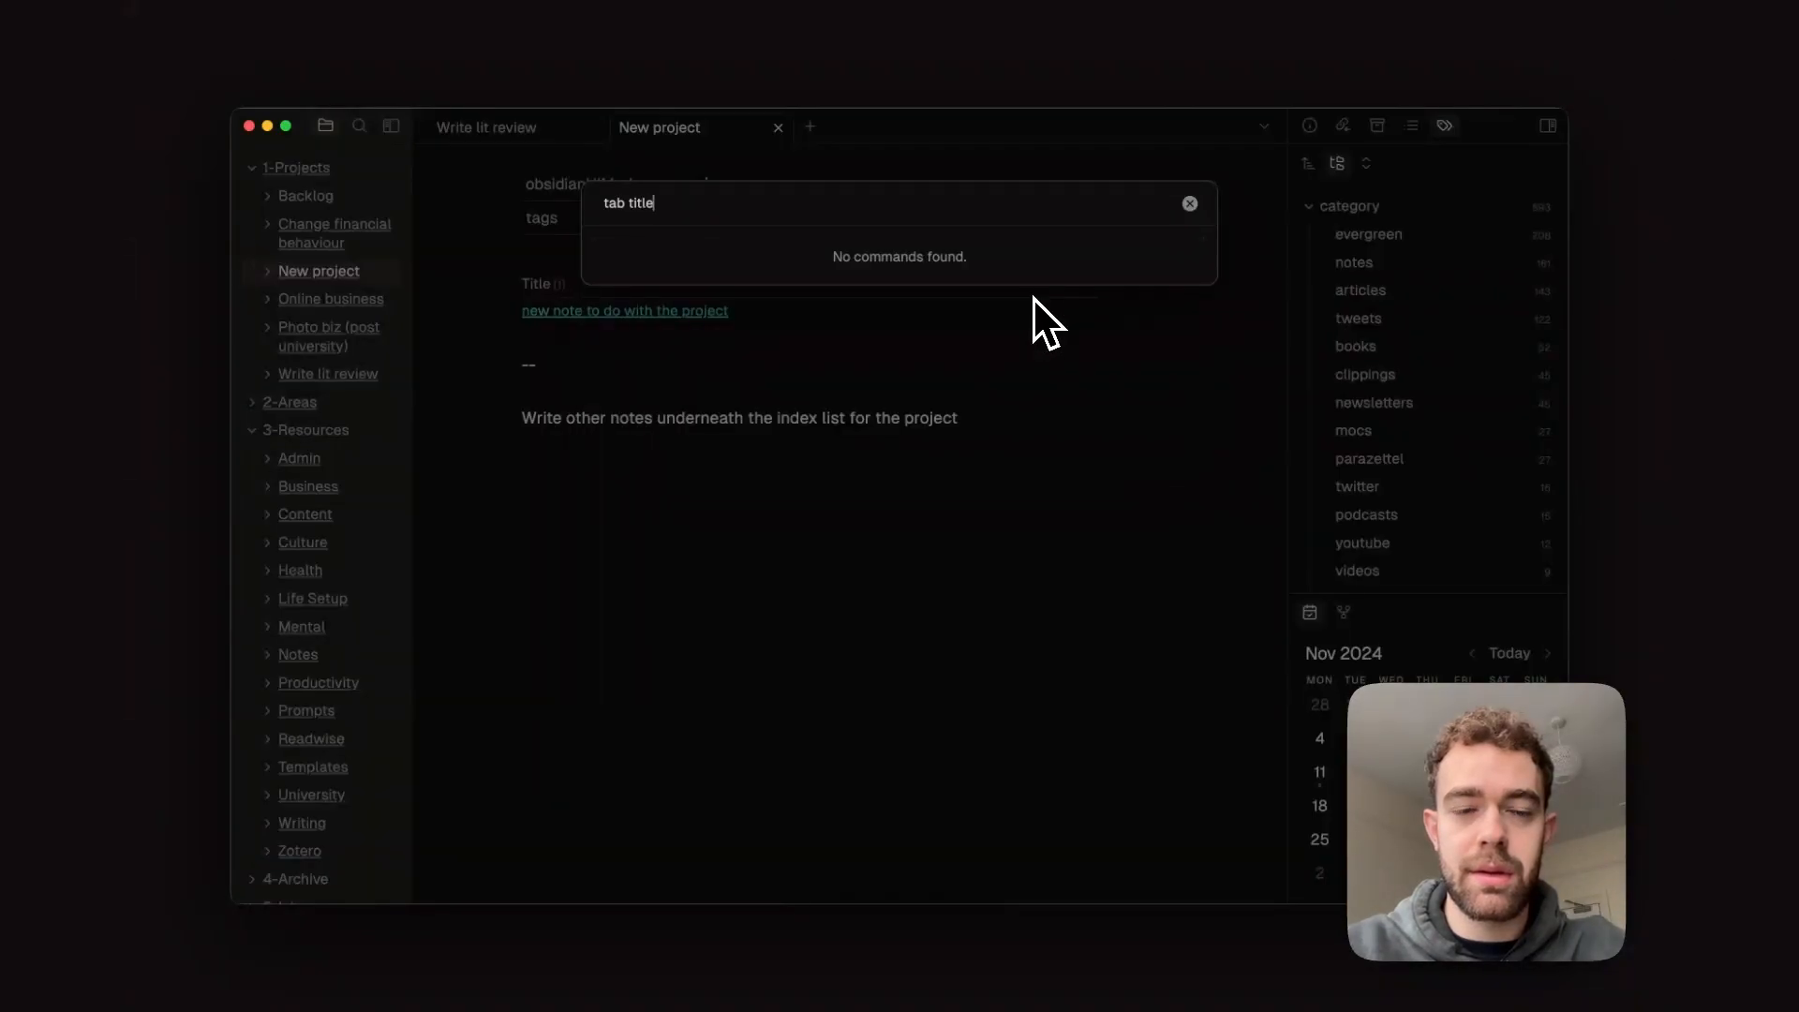
pyautogui.write('s')
pyautogui.press('BackSpace')
pyautogui.press('BackSpace')
pyautogui.press('BackSpace')
pyautogui.press('BackSpace')
pyautogui.press('BackSpace')
pyautogui.press('BackSpace')
pyautogui.press('BackSpace')
pyautogui.press('BackSpace')
pyautogui.press('BackSpace')
pyautogui.press('BackSpace')
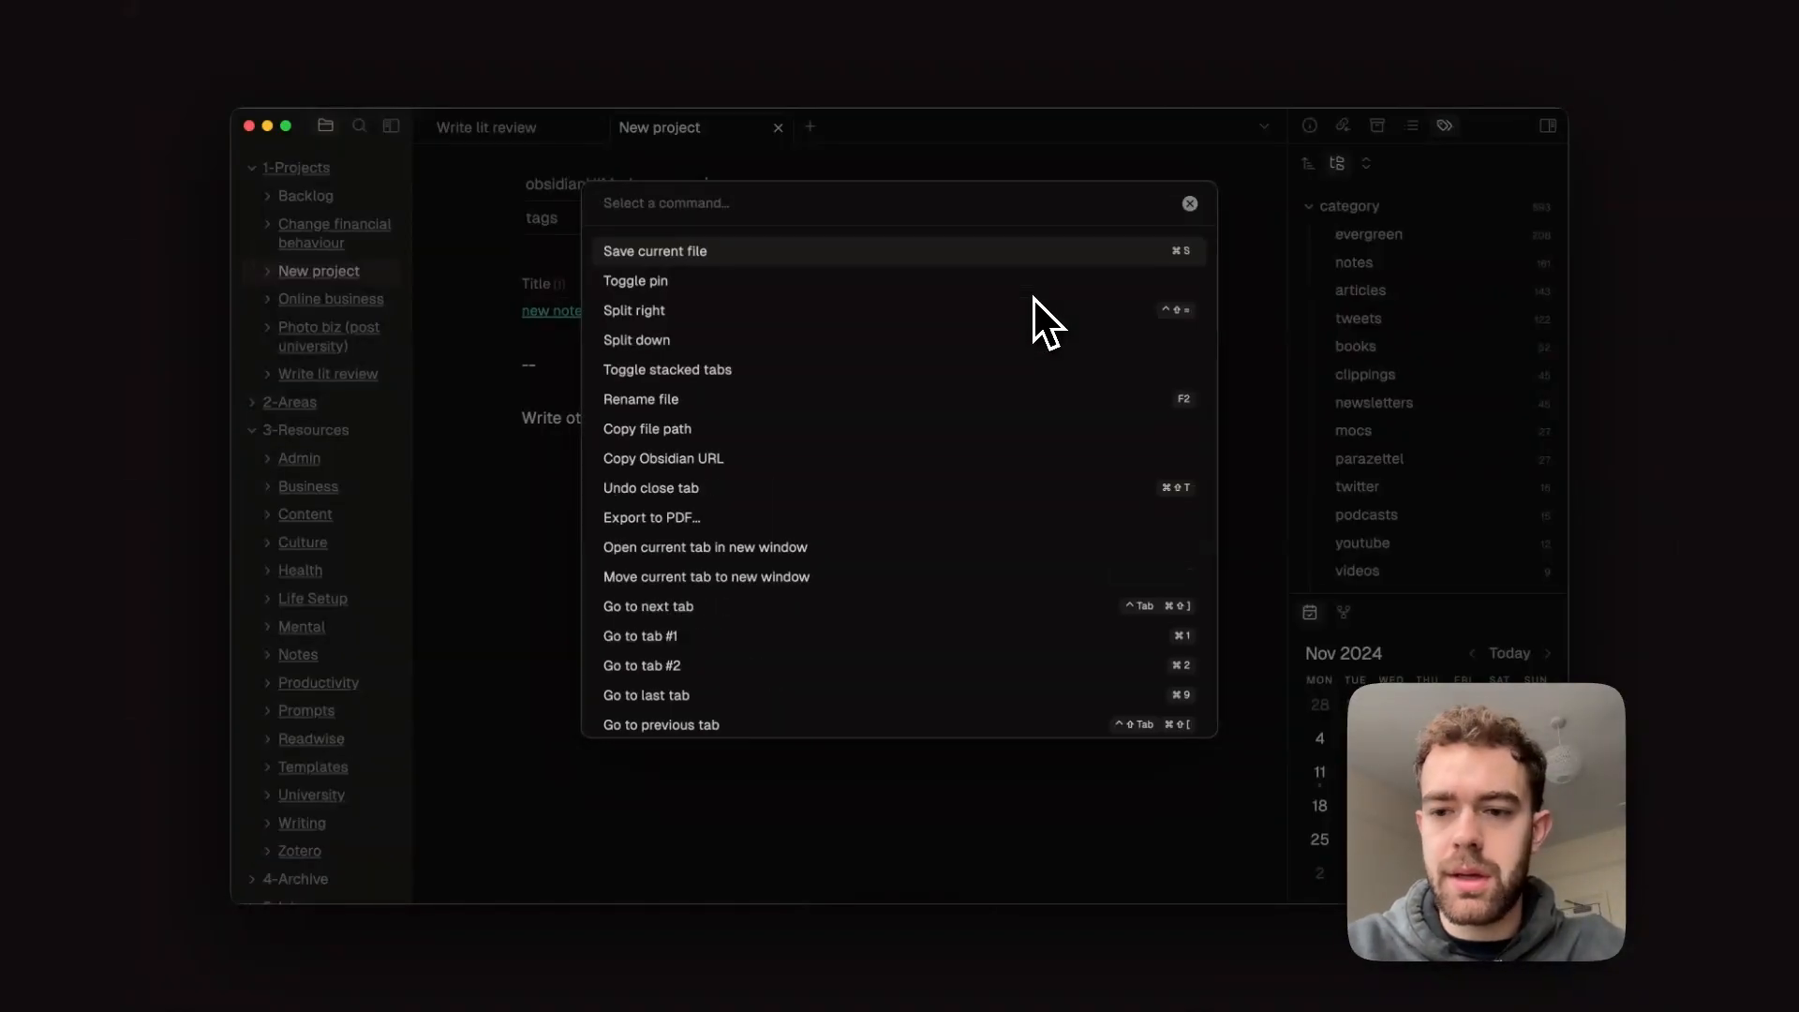
pyautogui.press('Escape')
# Open the Hider plugin settings and check them for an option that controls the tab title bar
pyautogui.press('super+comma')
pyautogui.scroll(-5, 515, 656)
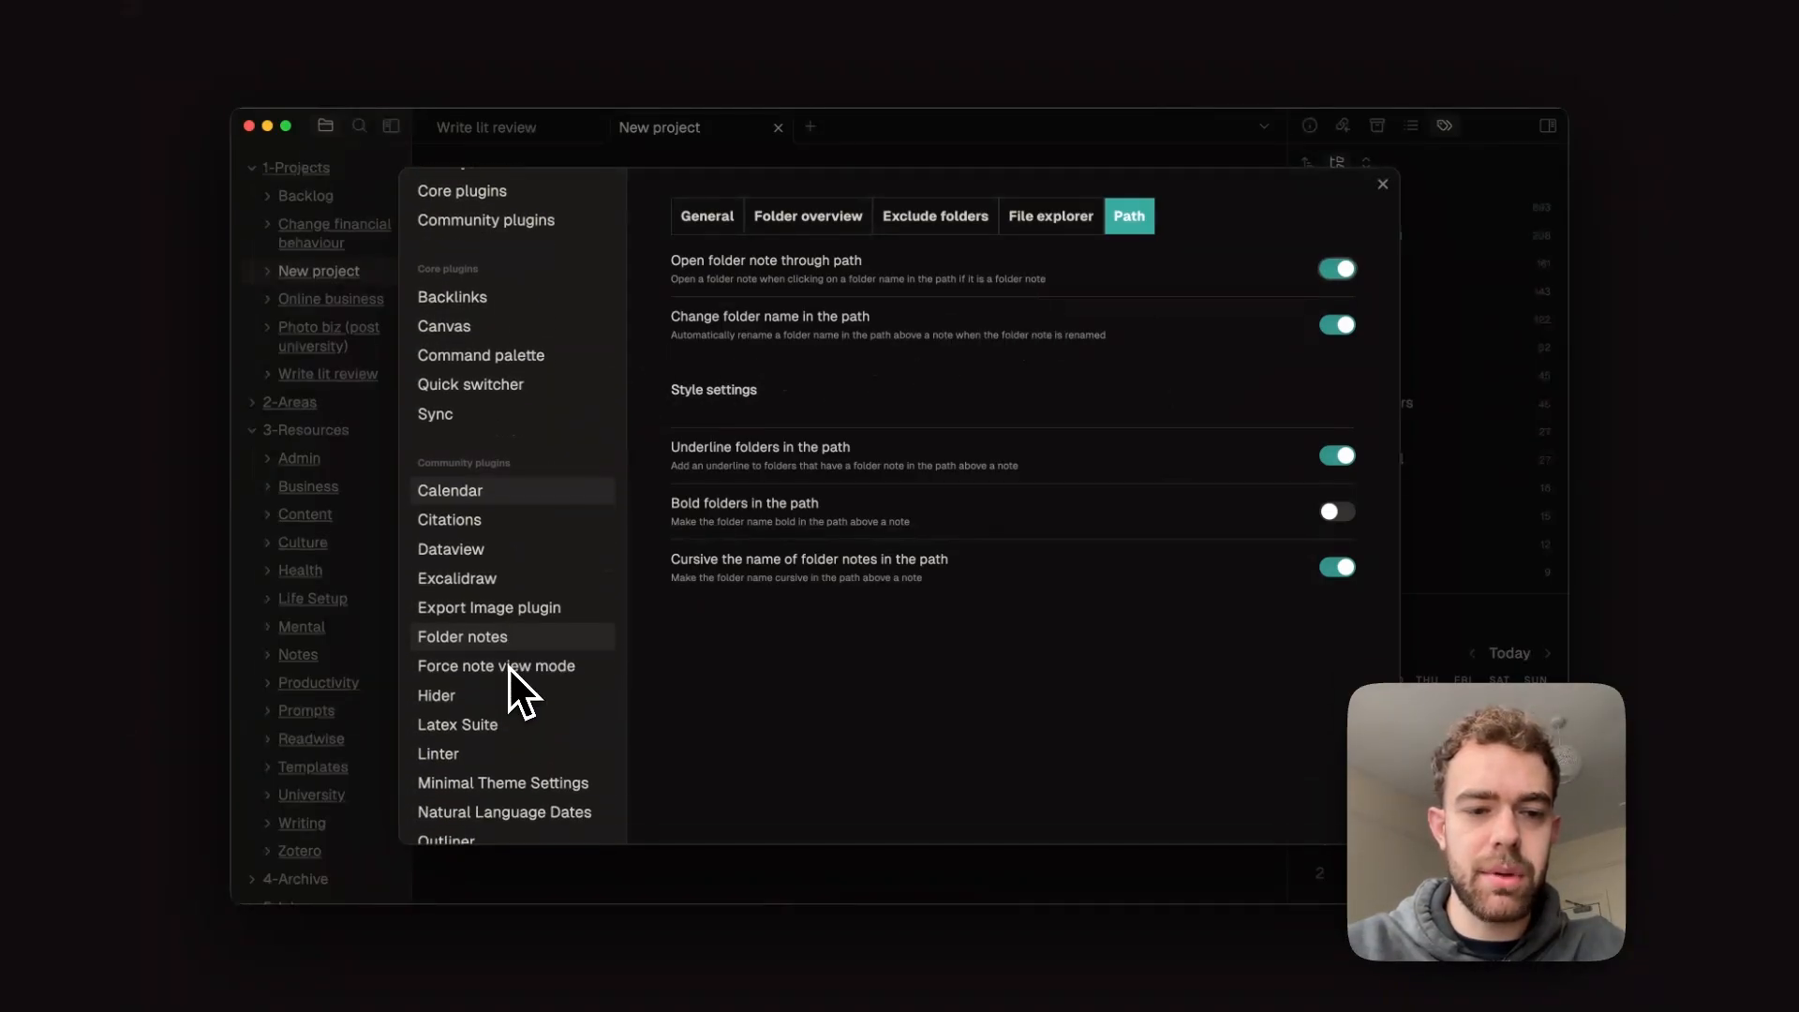
pyautogui.click(499, 698)
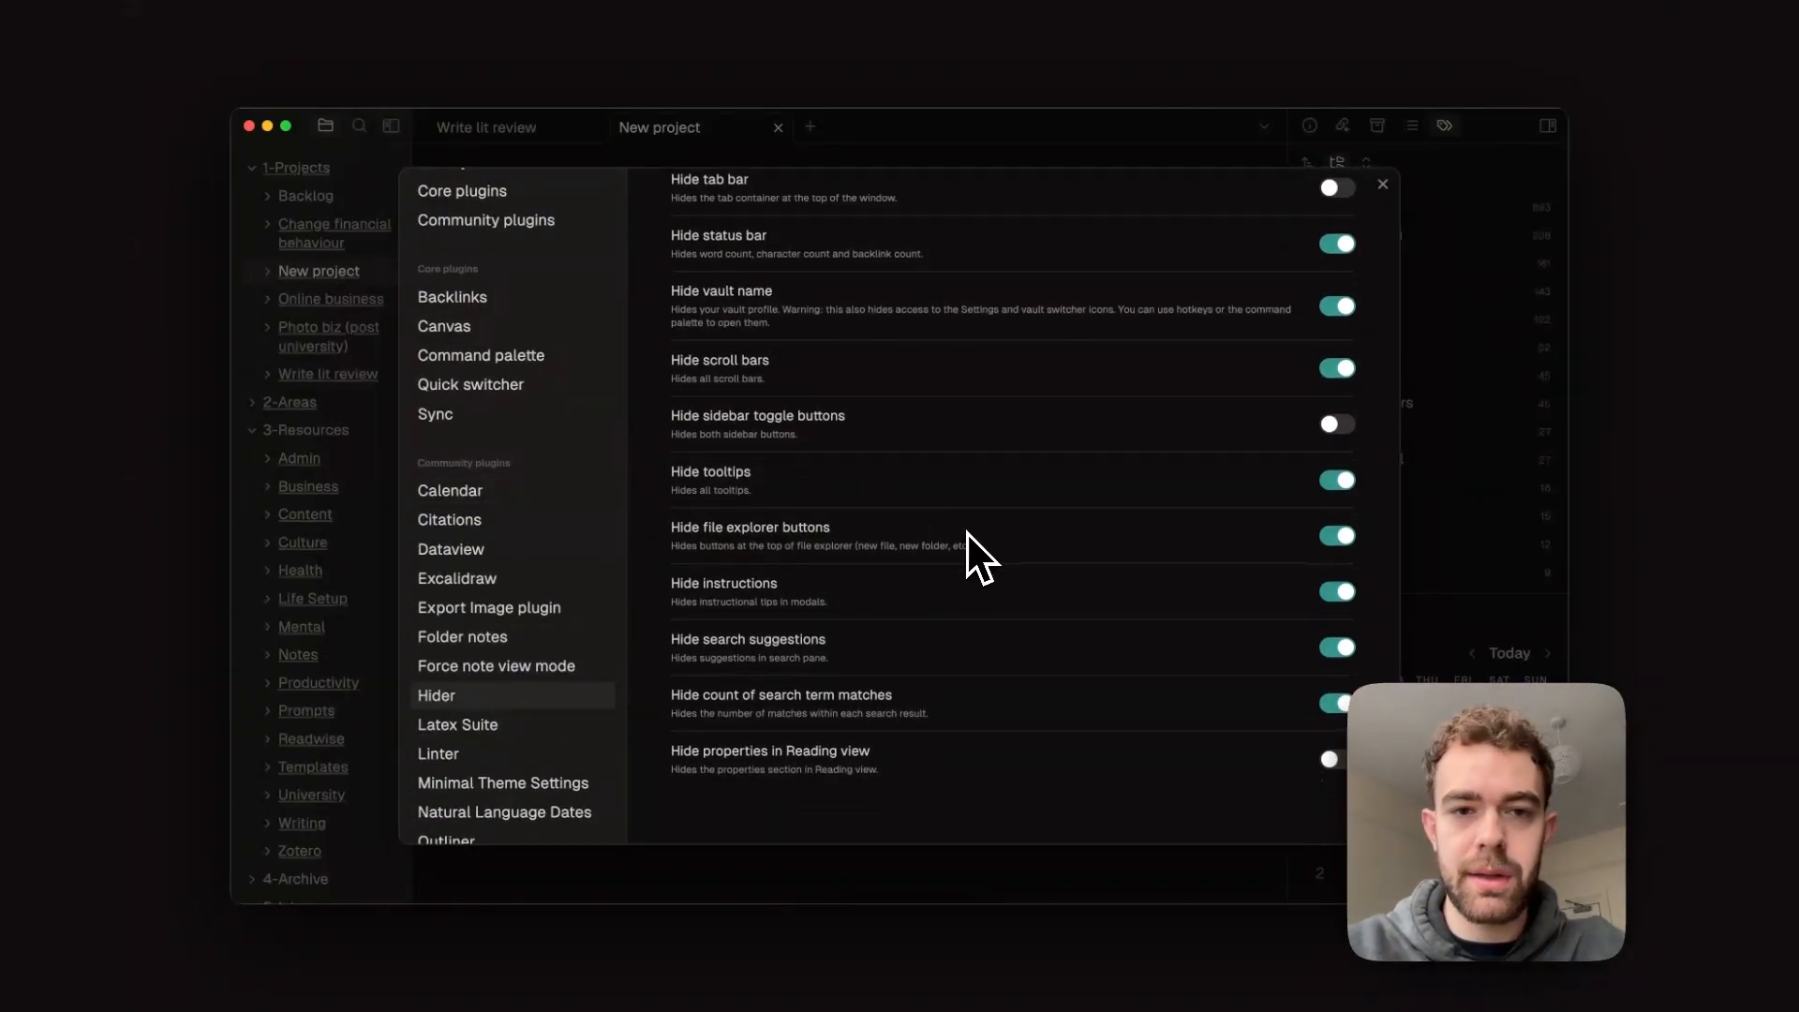
pyautogui.scroll(-1, 1125, 389)
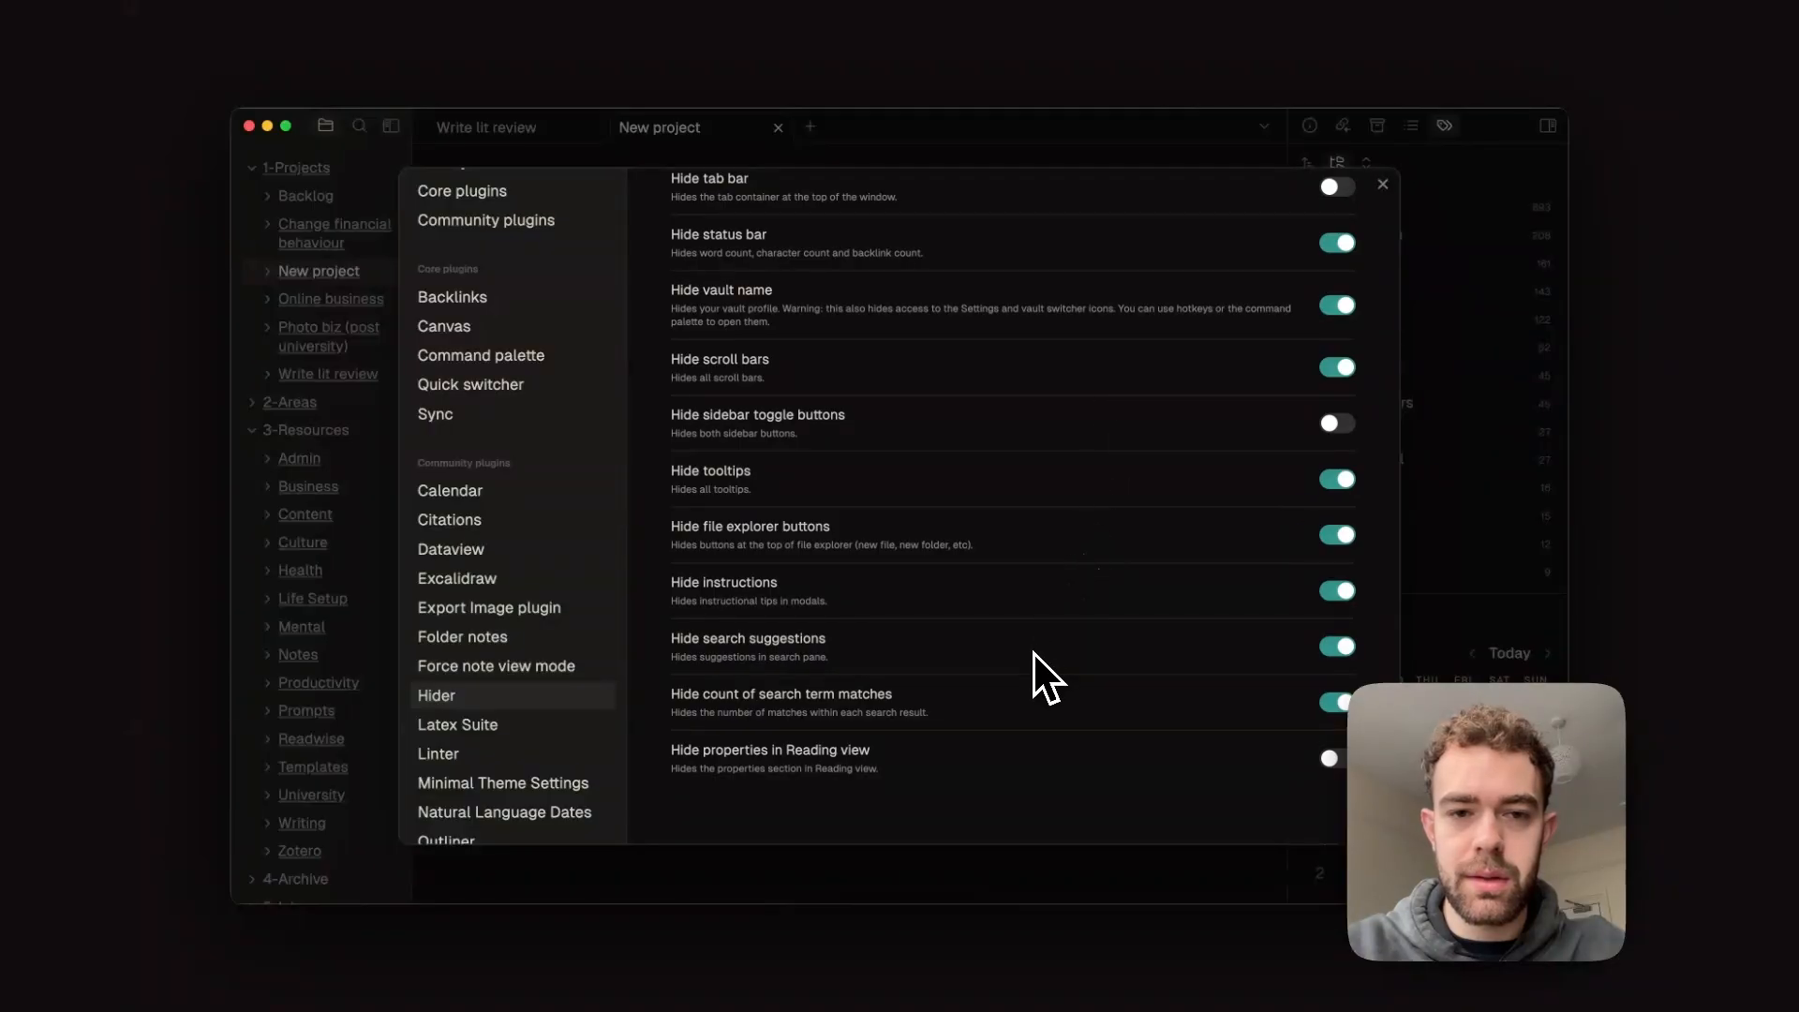
pyautogui.scroll(1, 1034, 654)
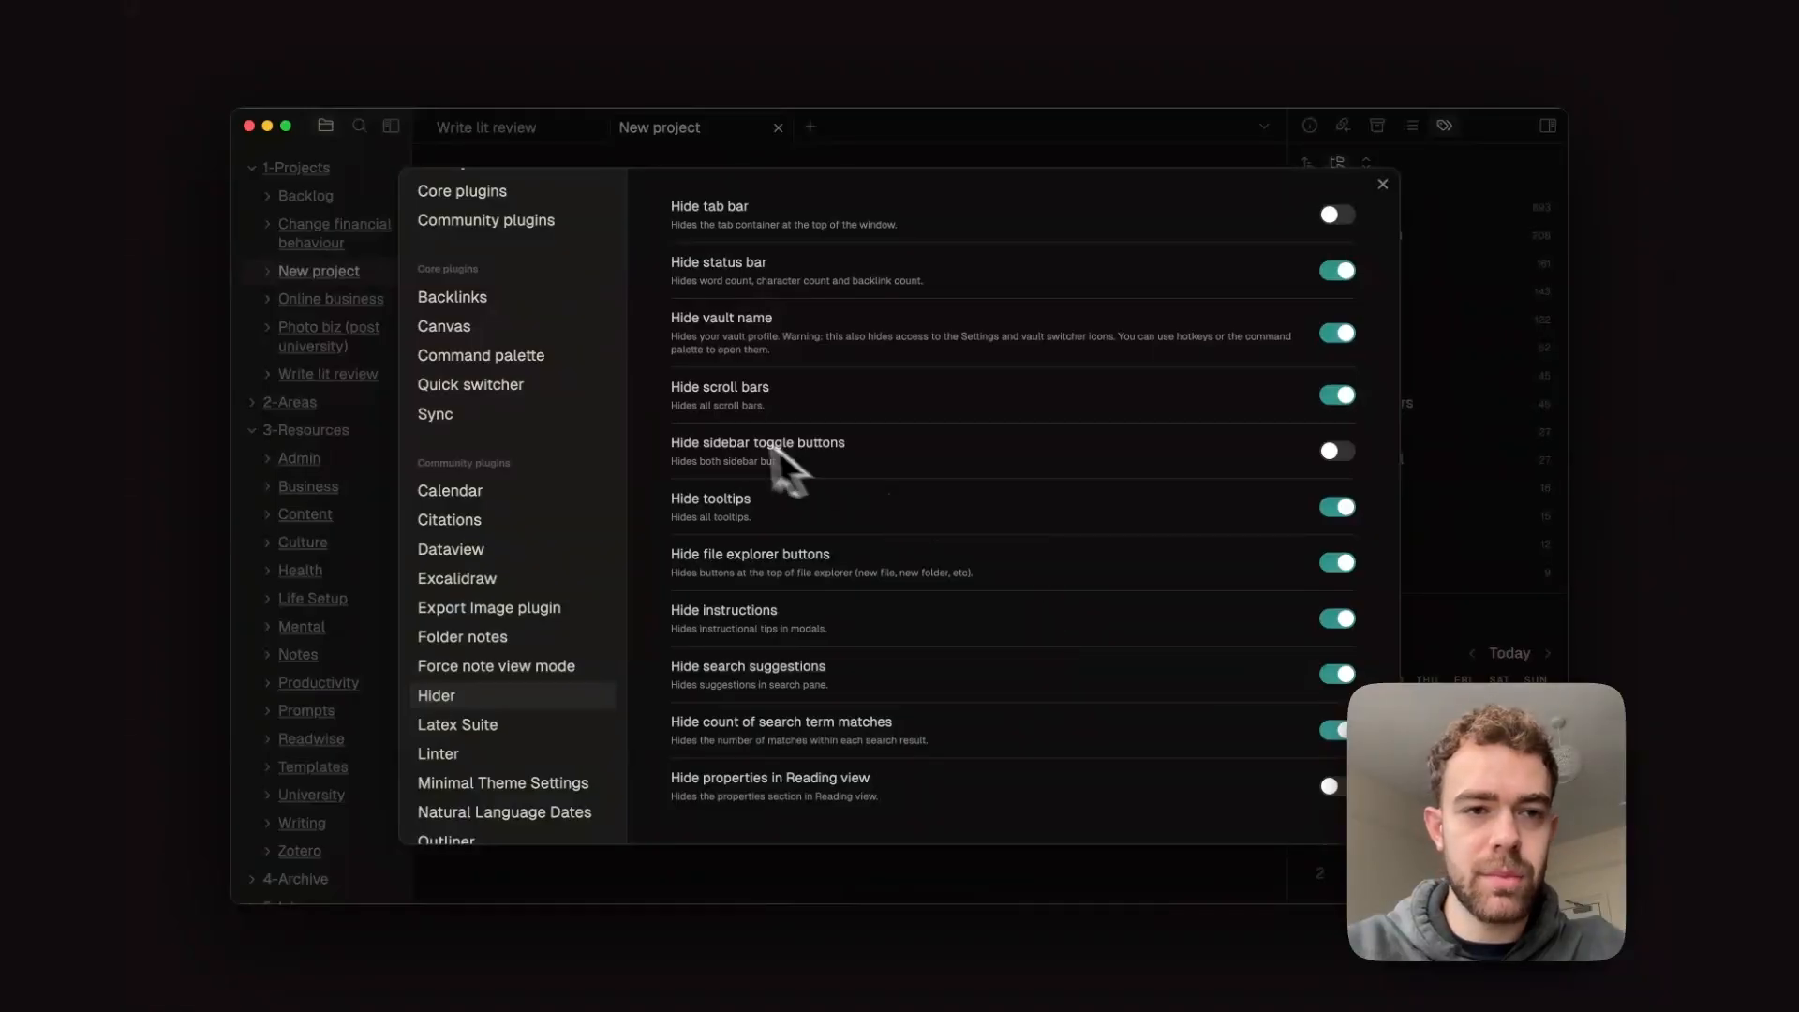
# Turn on Show tab title bar in the Appearance settings and return to the New project note
pyautogui.scroll(5, 579, 407)
pyautogui.click(525, 320)
pyautogui.scroll(-10, 921, 408)
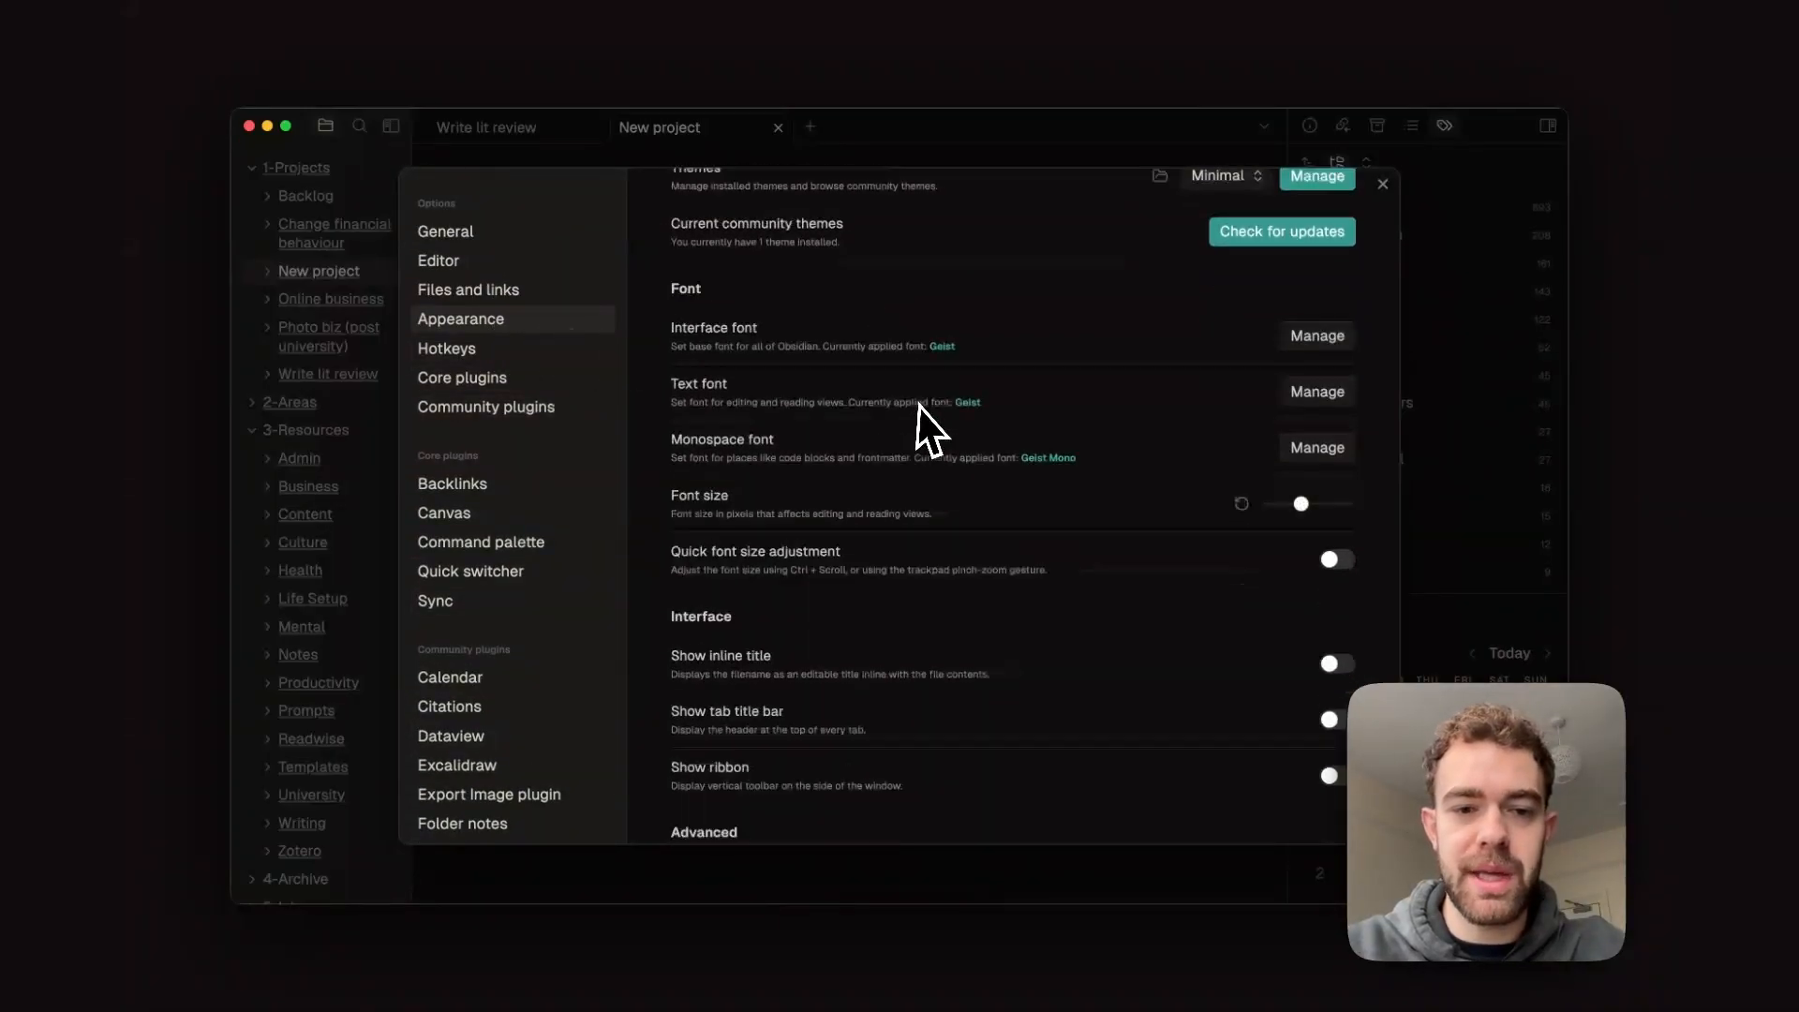
pyautogui.click(1340, 355)
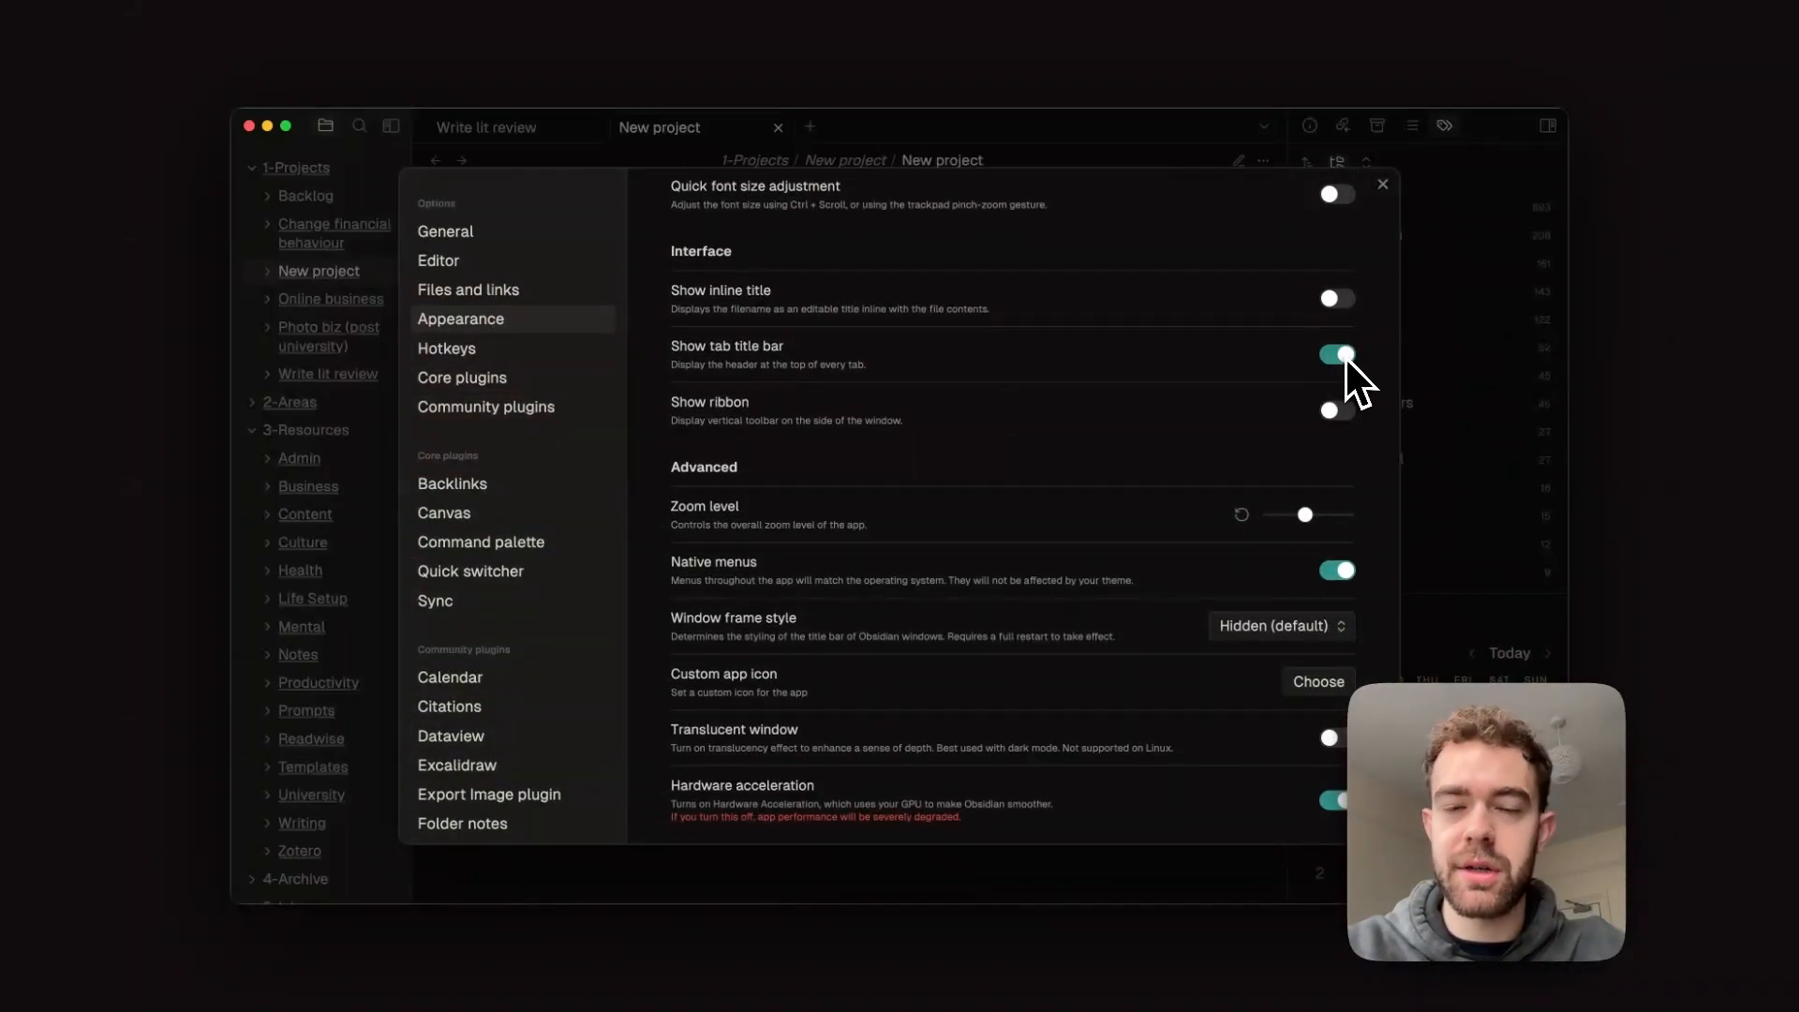
pyautogui.press('Escape')
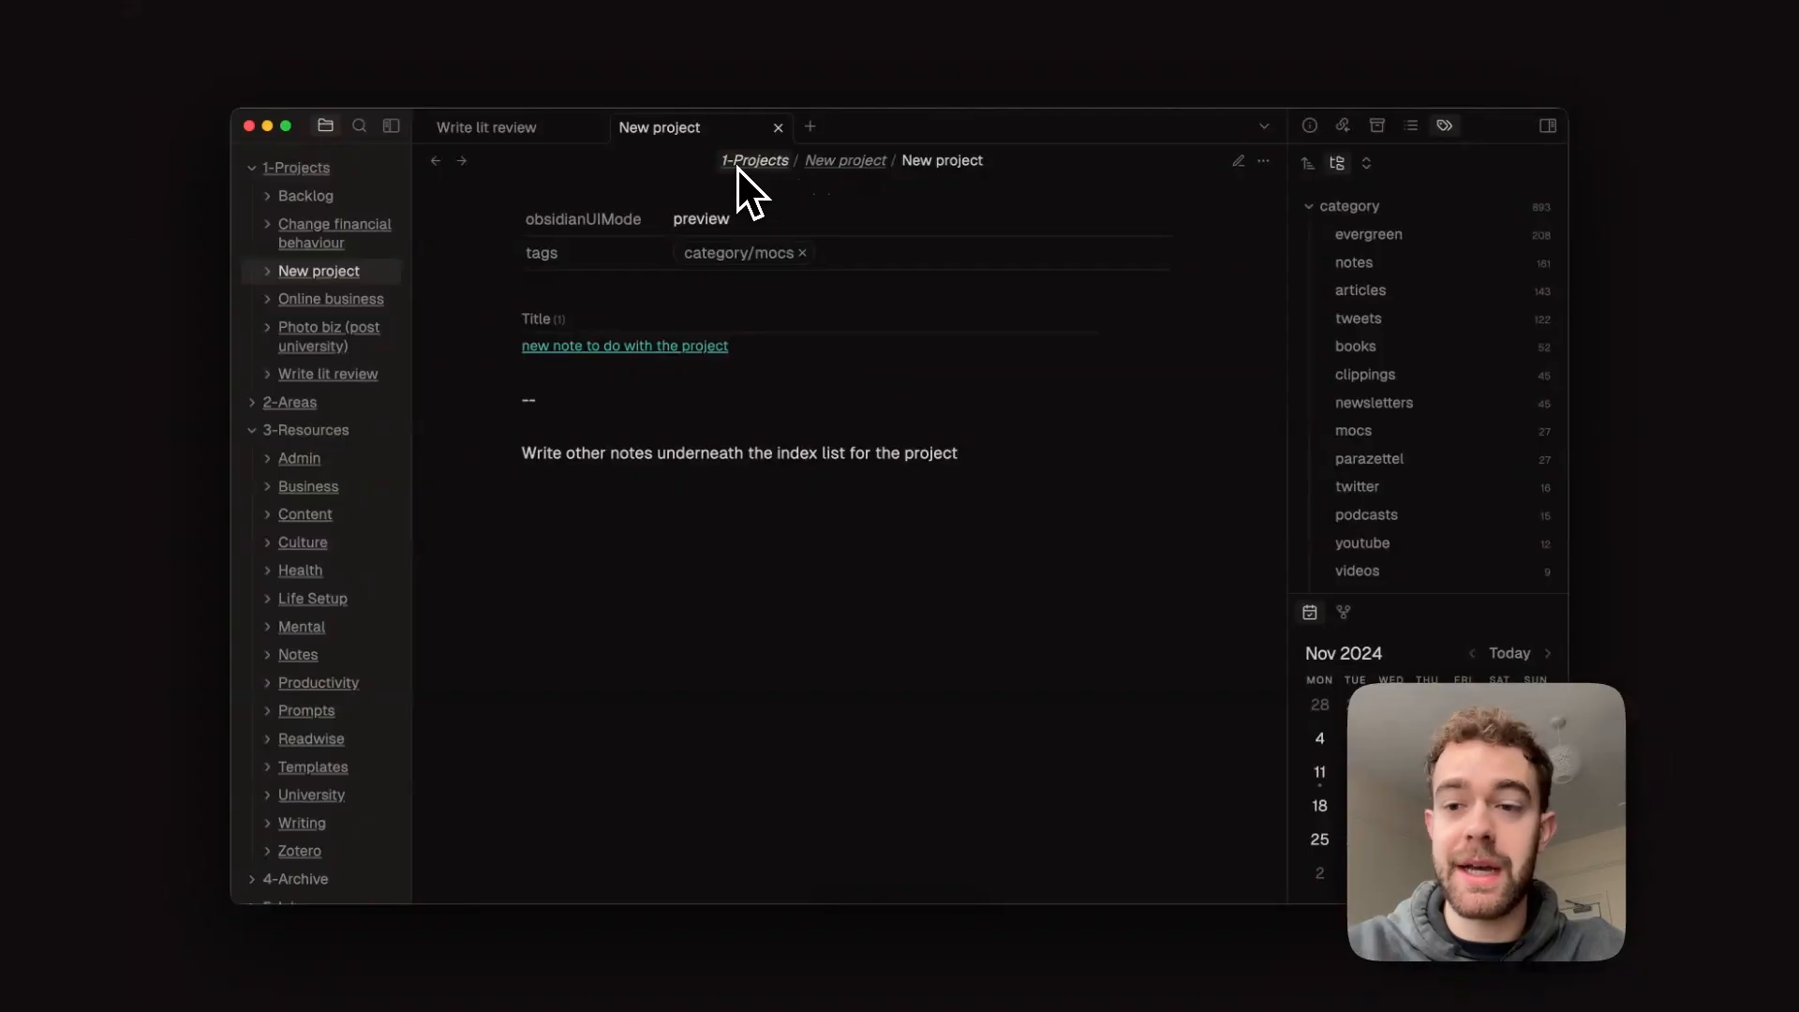
# In the Folder notes Path settings, switch cursive folder names off and back on, and bold folder names on and back off
pyautogui.press('super+comma')
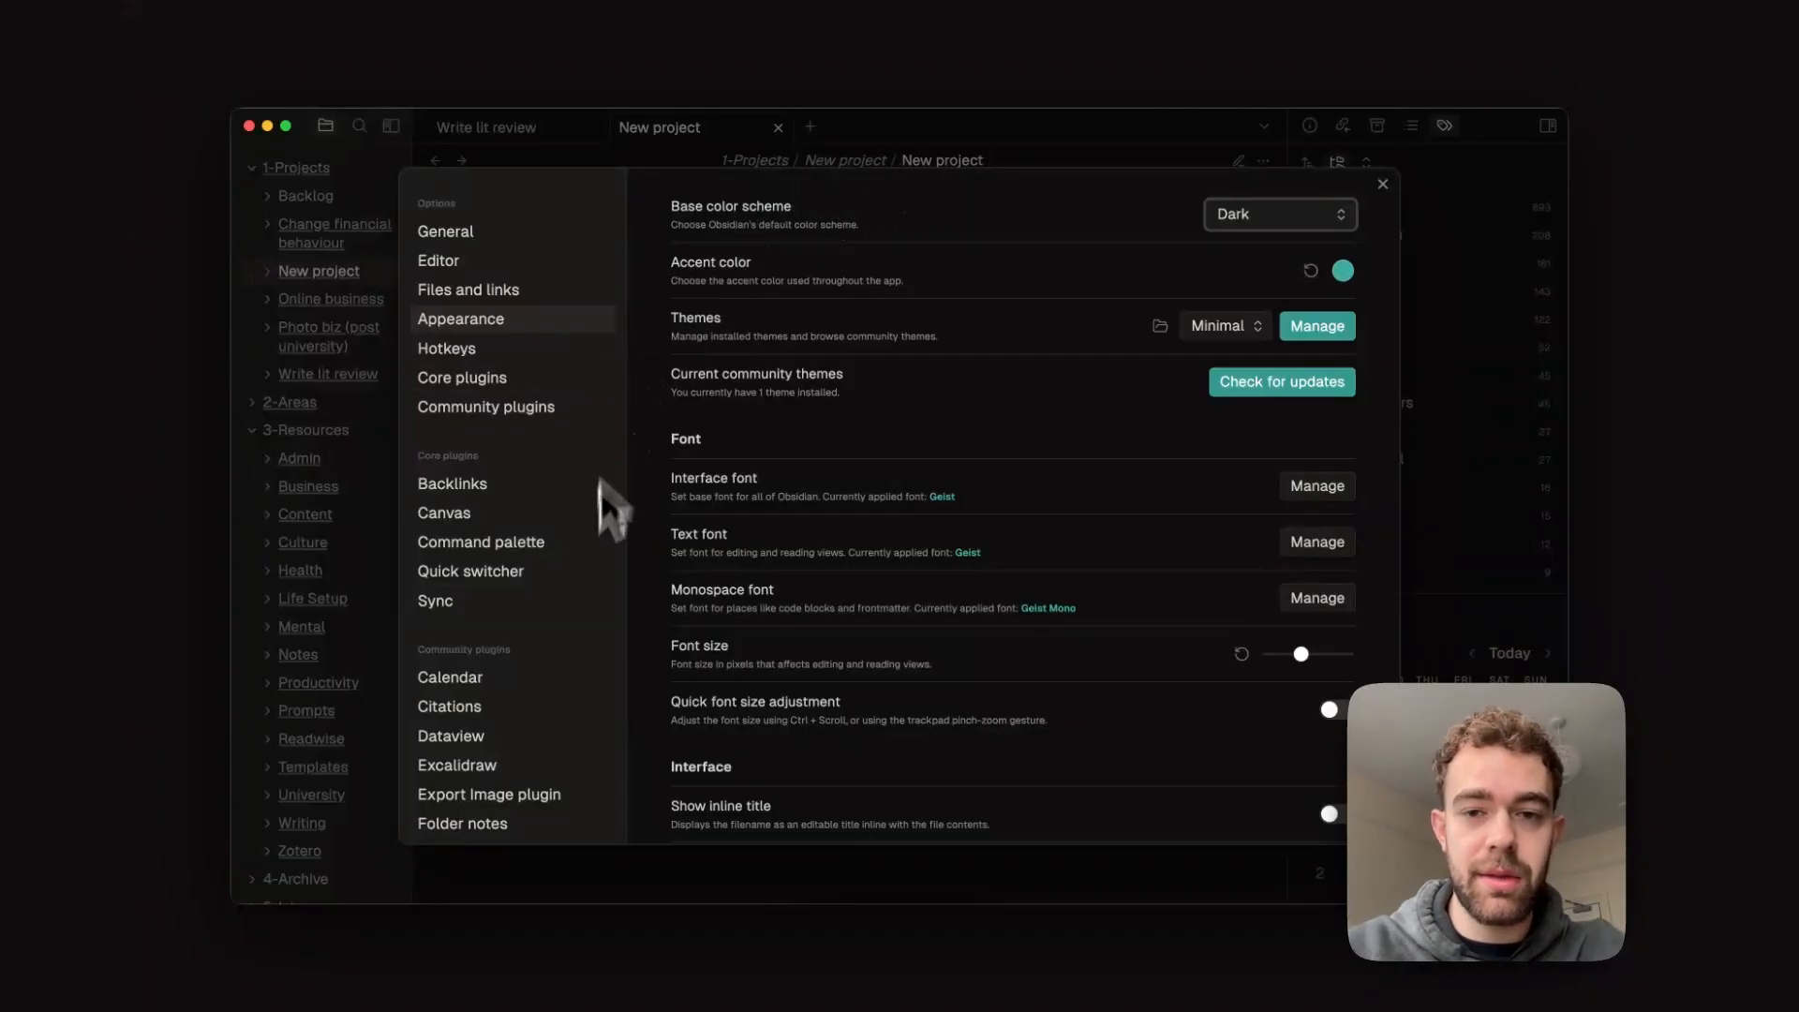
pyautogui.scroll(-4, 562, 647)
pyautogui.scroll(-2, 555, 643)
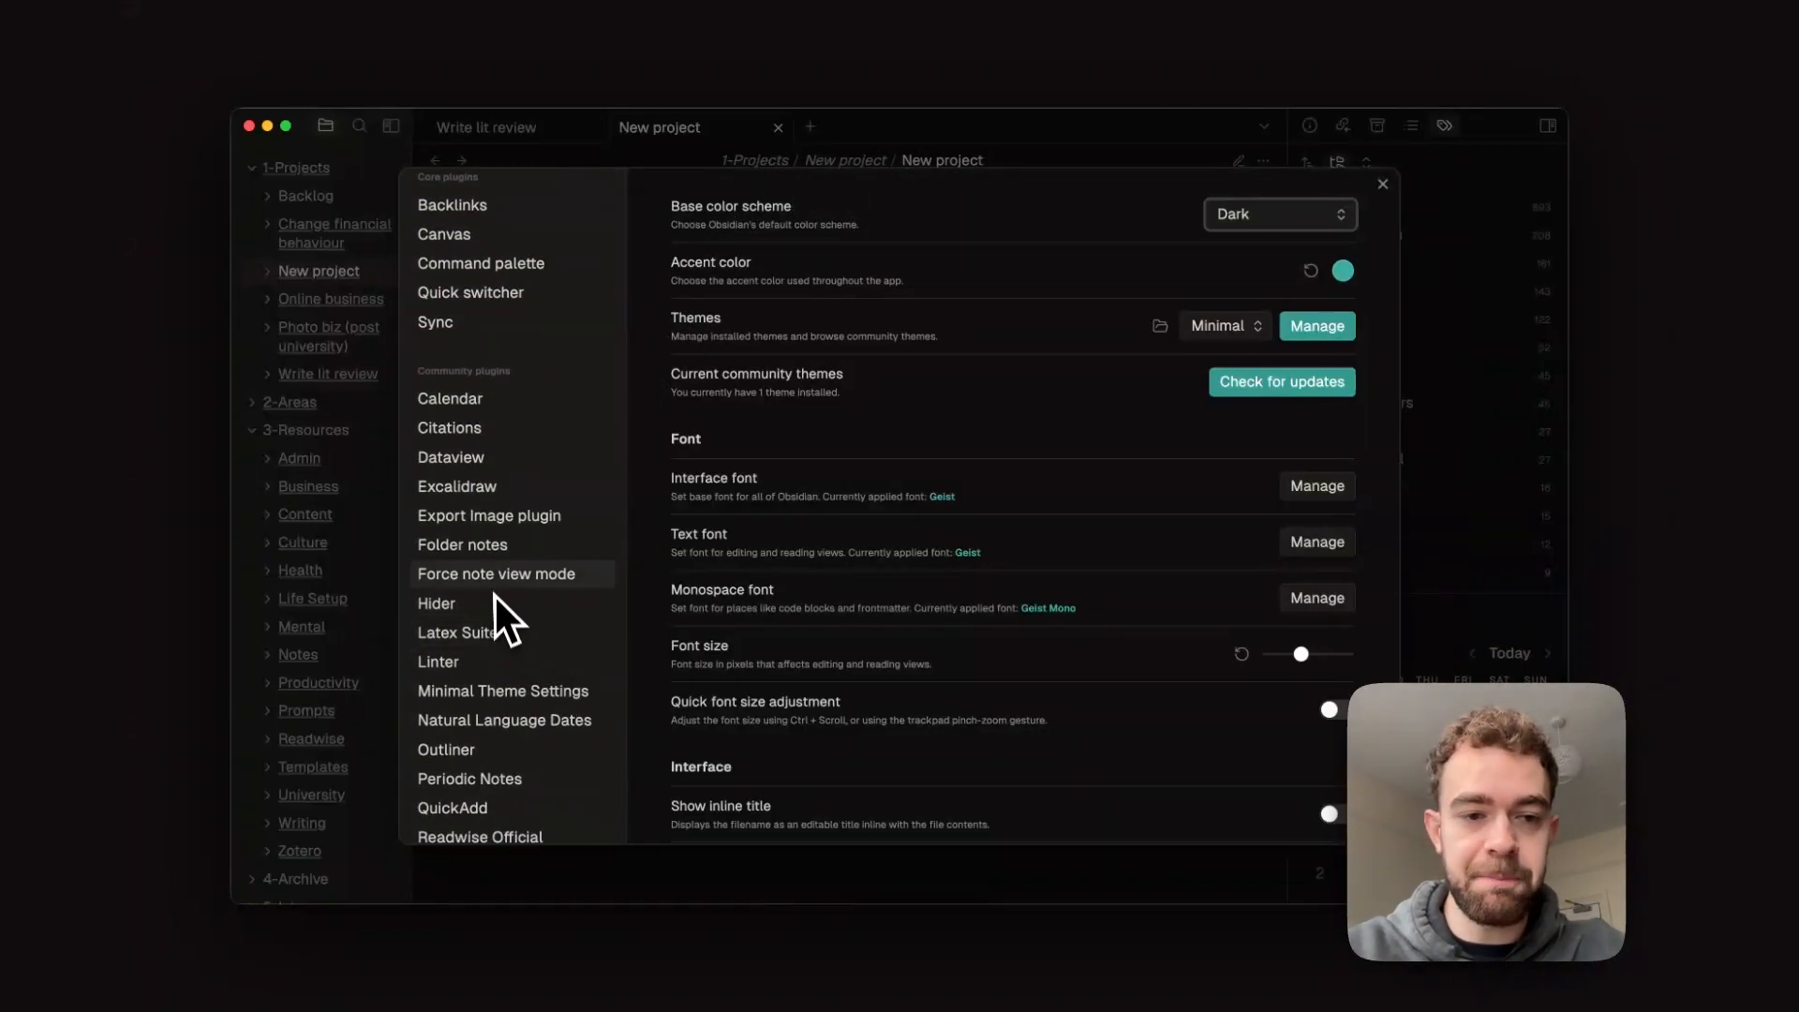
pyautogui.click(500, 549)
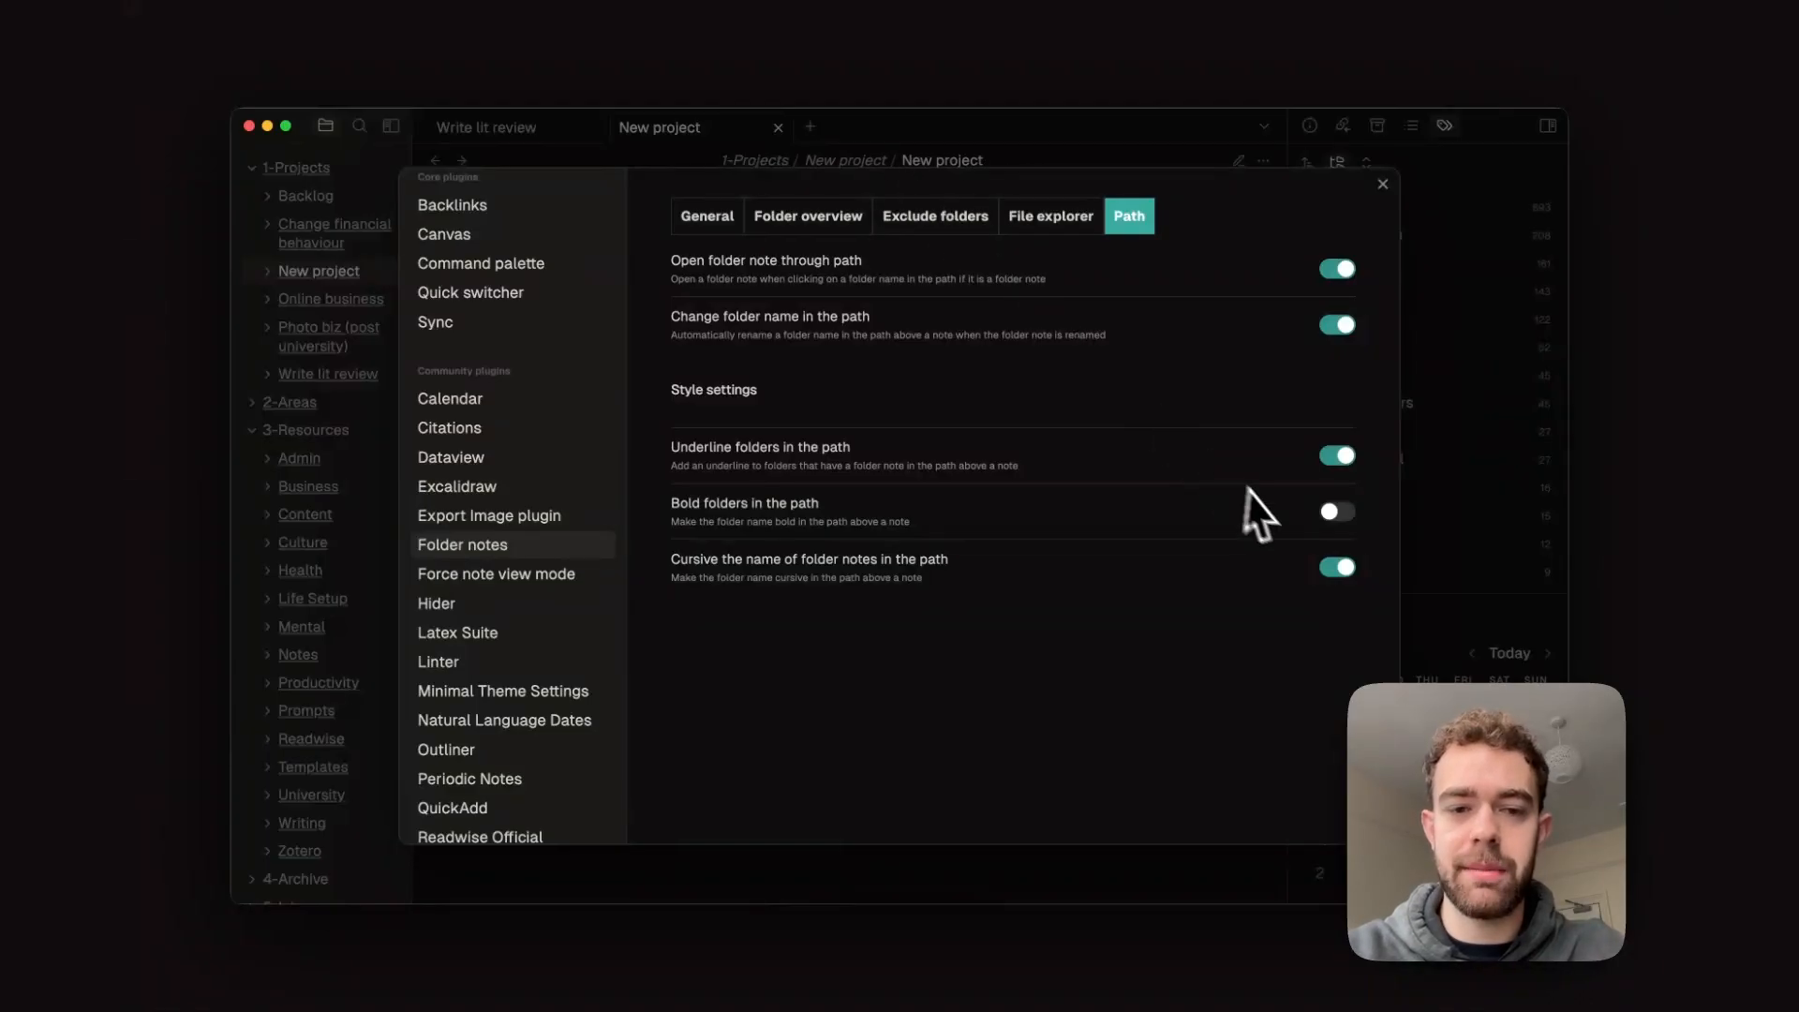
pyautogui.click(1340, 568)
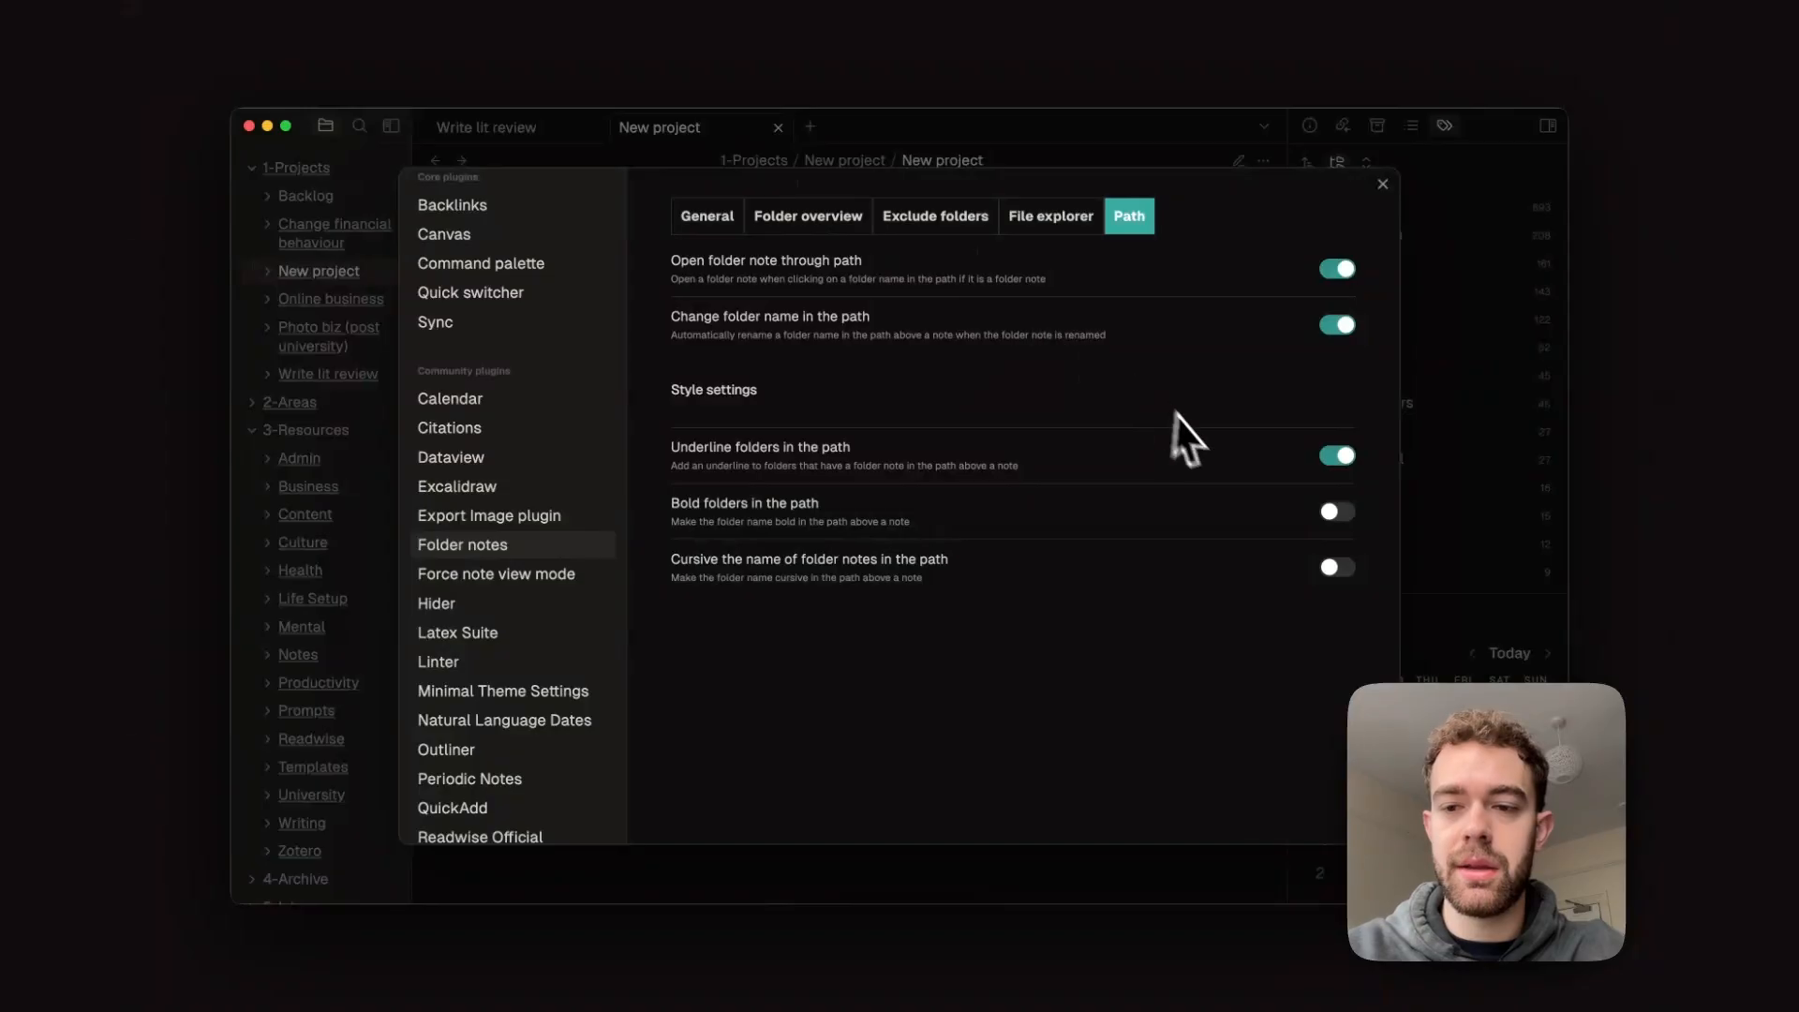
pyautogui.click(1348, 568)
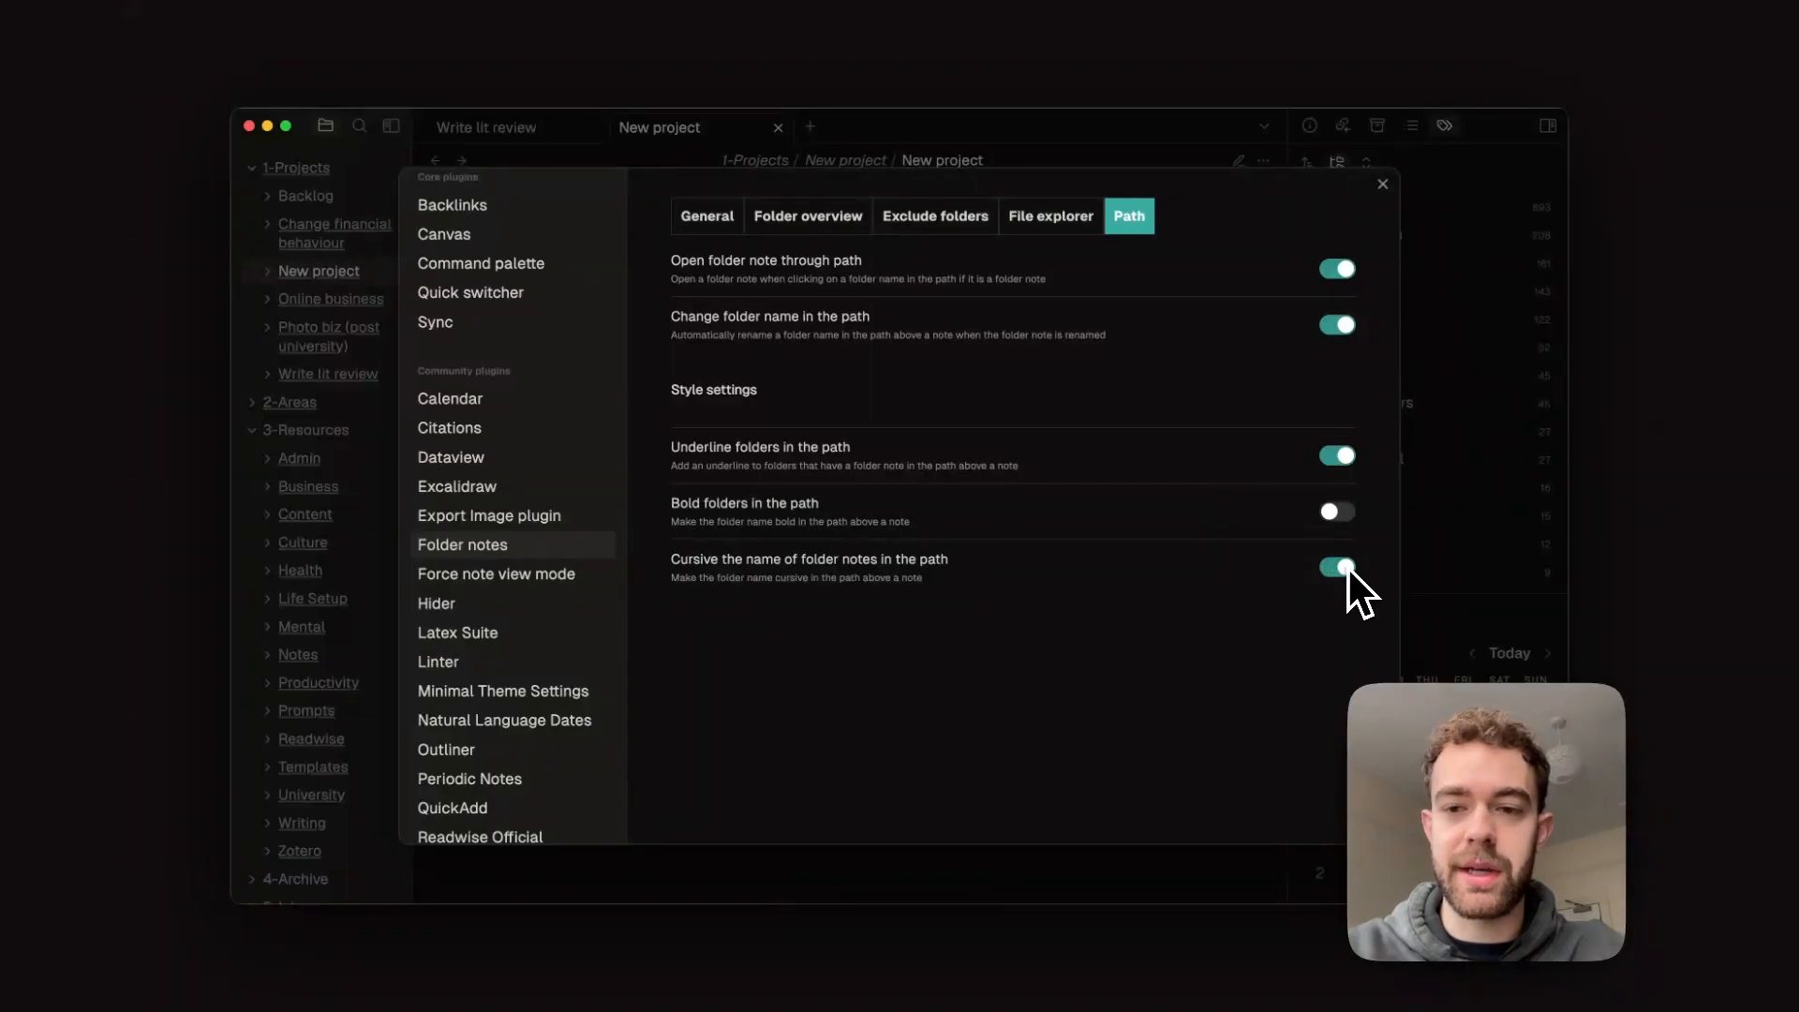
pyautogui.click(1346, 513)
pyautogui.click(1347, 515)
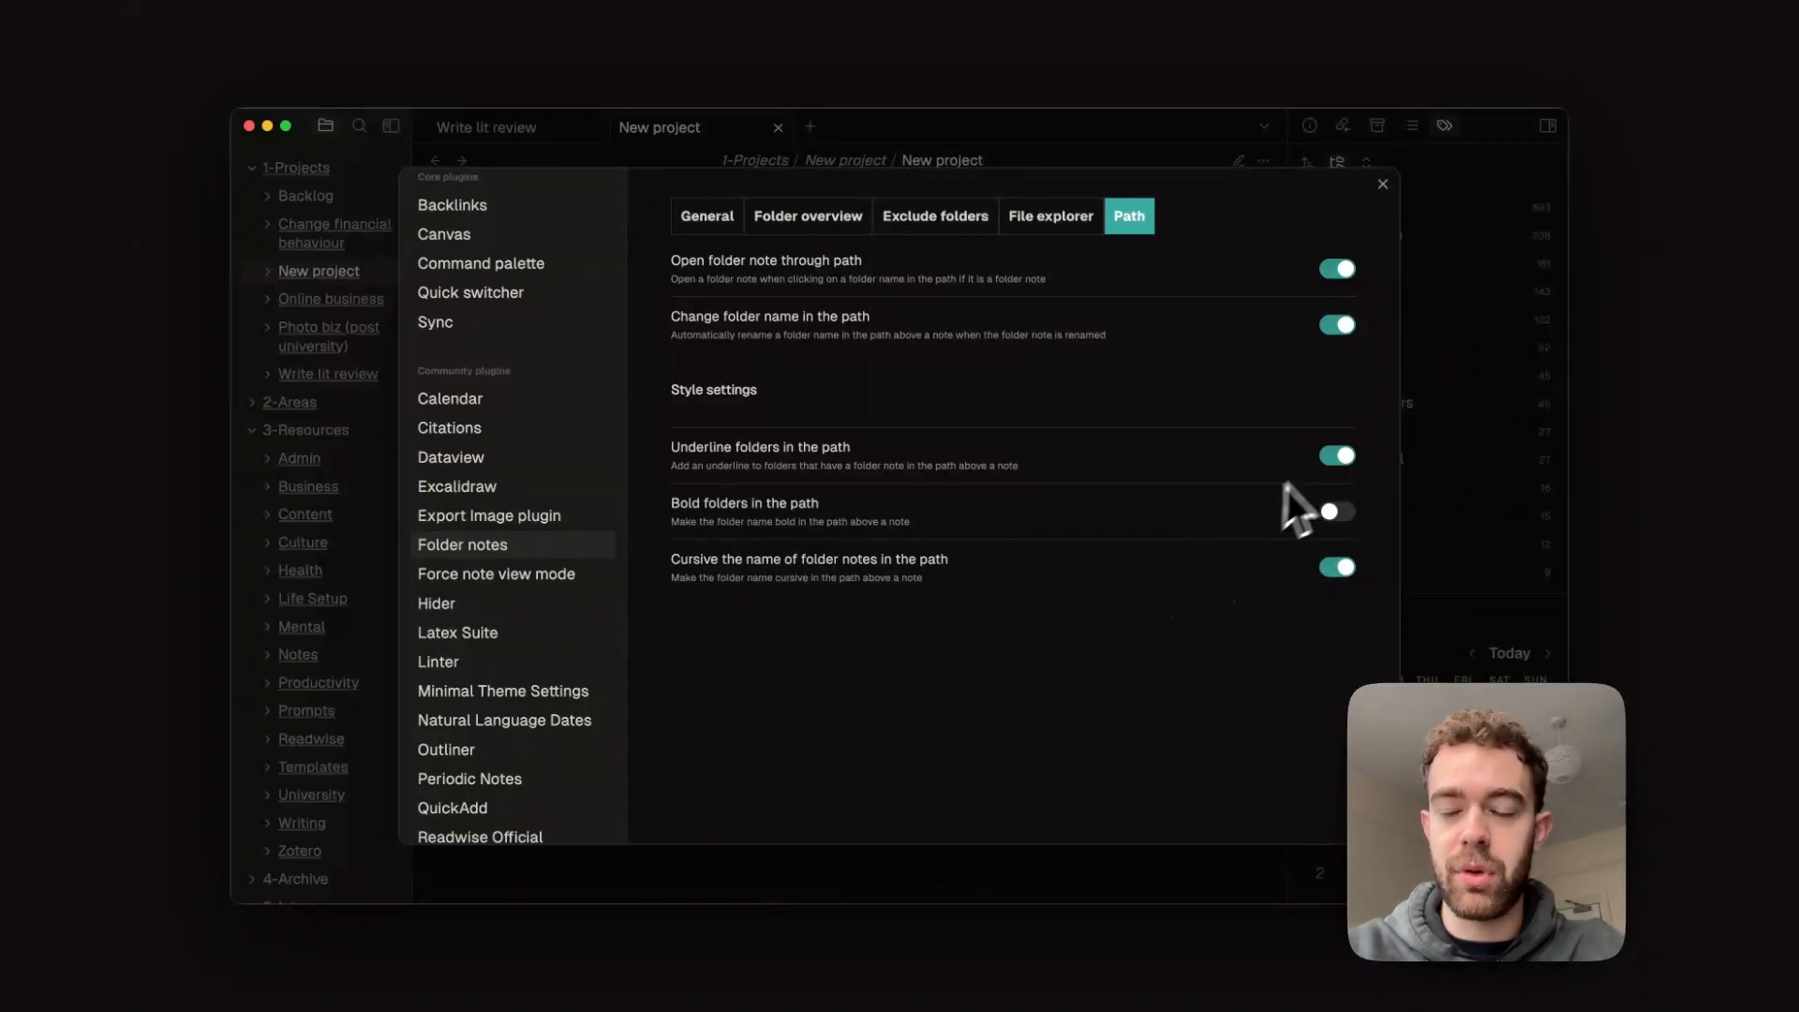